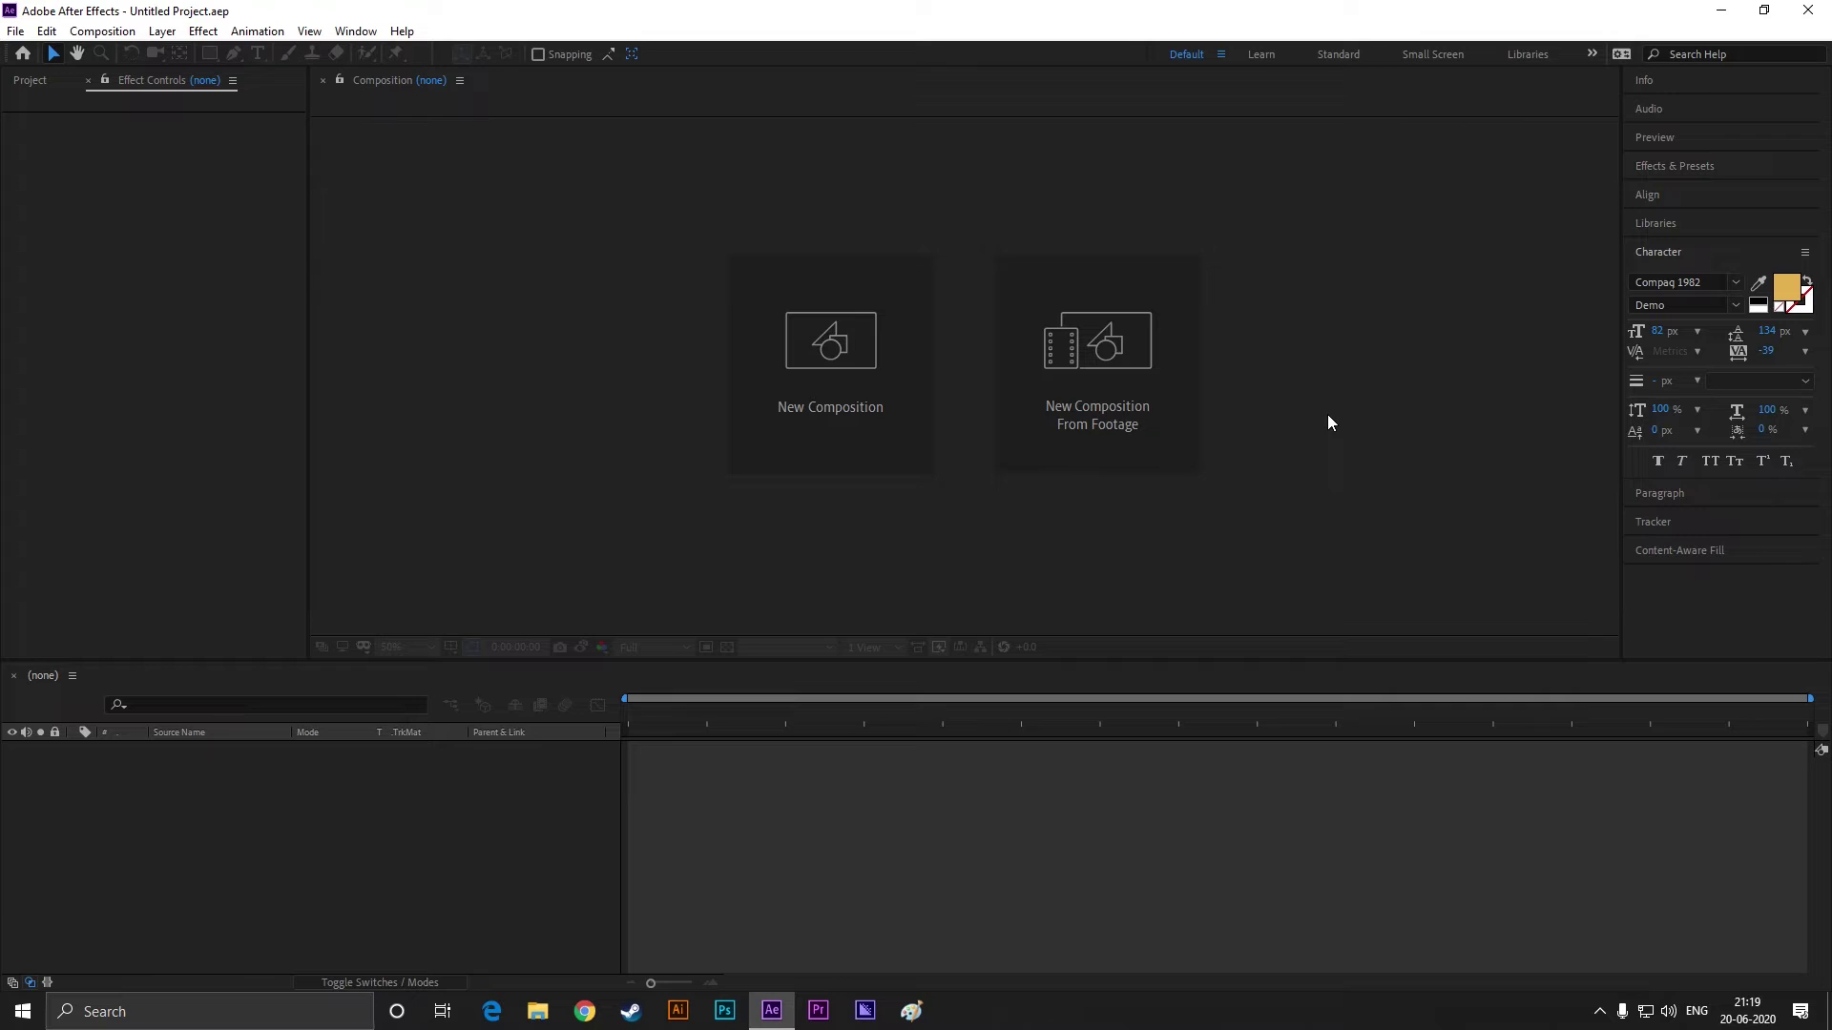
Step: Create a new composition named "text animation" with a white background color
{"action": "left_click", "coordinate": [871, 368]}
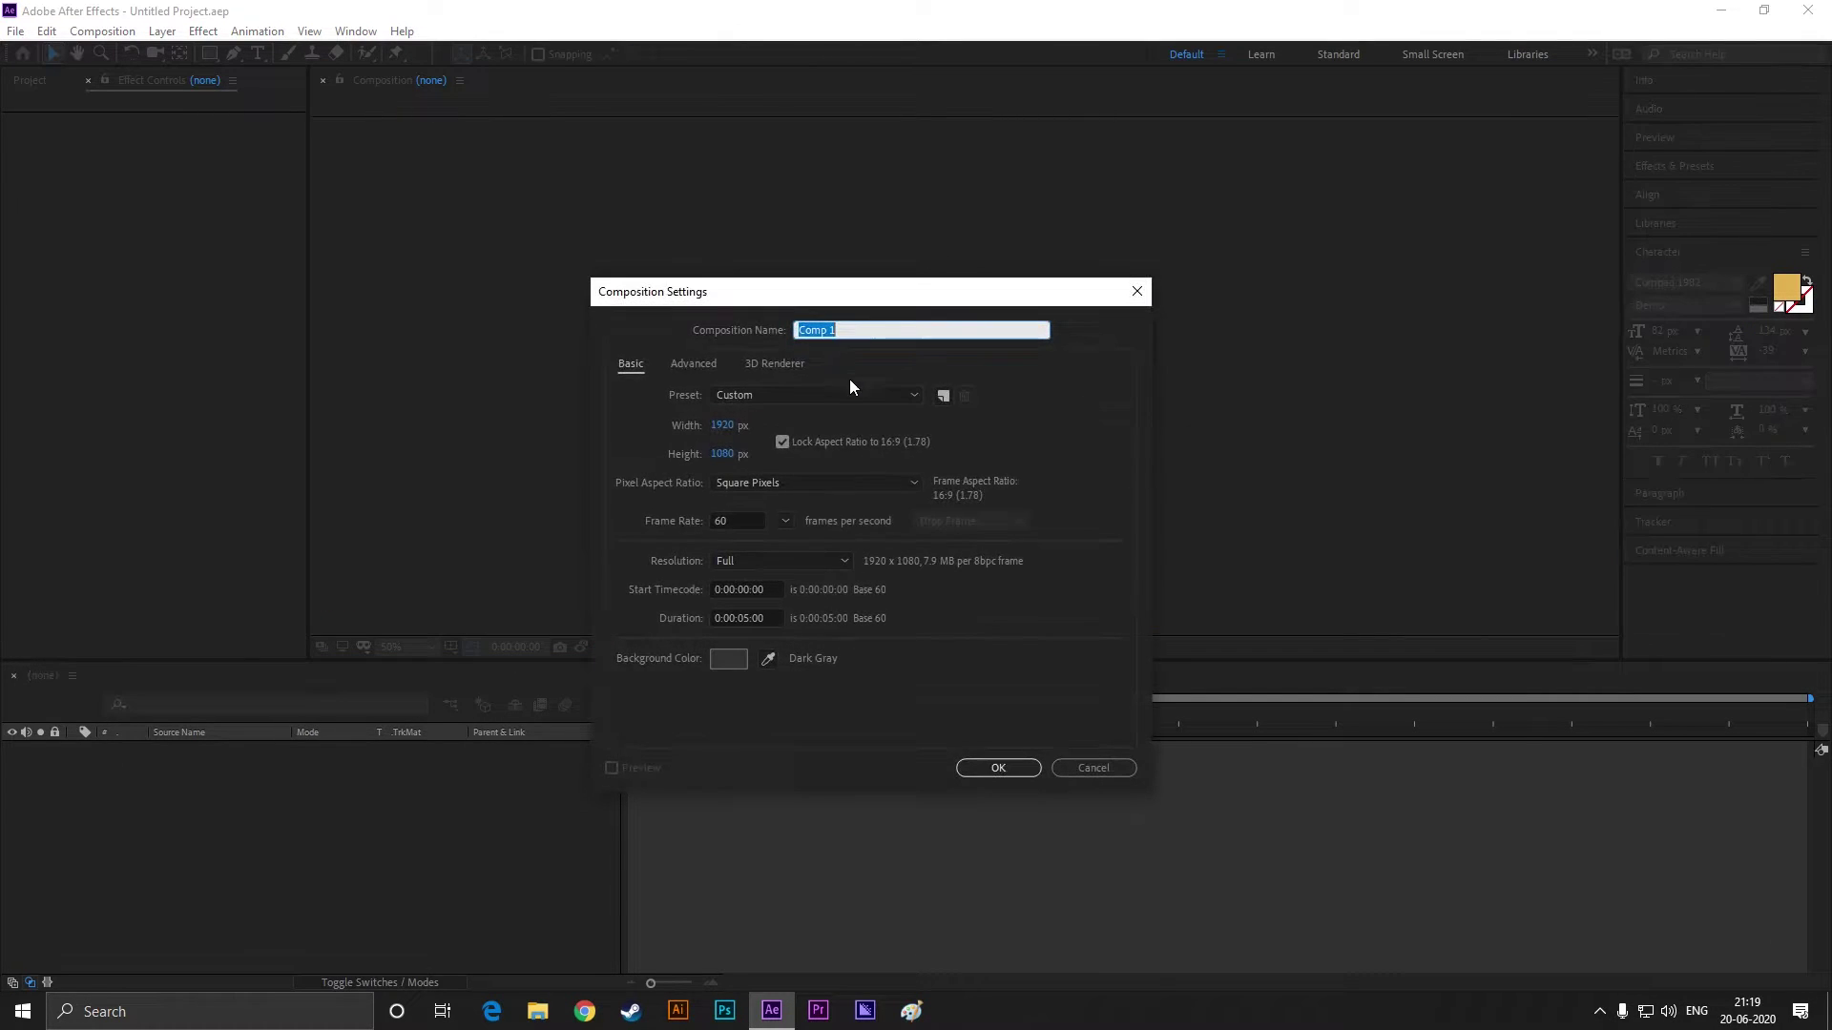
{"action": "type", "text": "text animation"}
{"action": "left_click", "coordinate": [730, 658]}
{"action": "left_click_drag", "start_coordinate": [730, 664], "coordinate": [647, 642]}
{"action": "left_click", "coordinate": [1044, 644]}
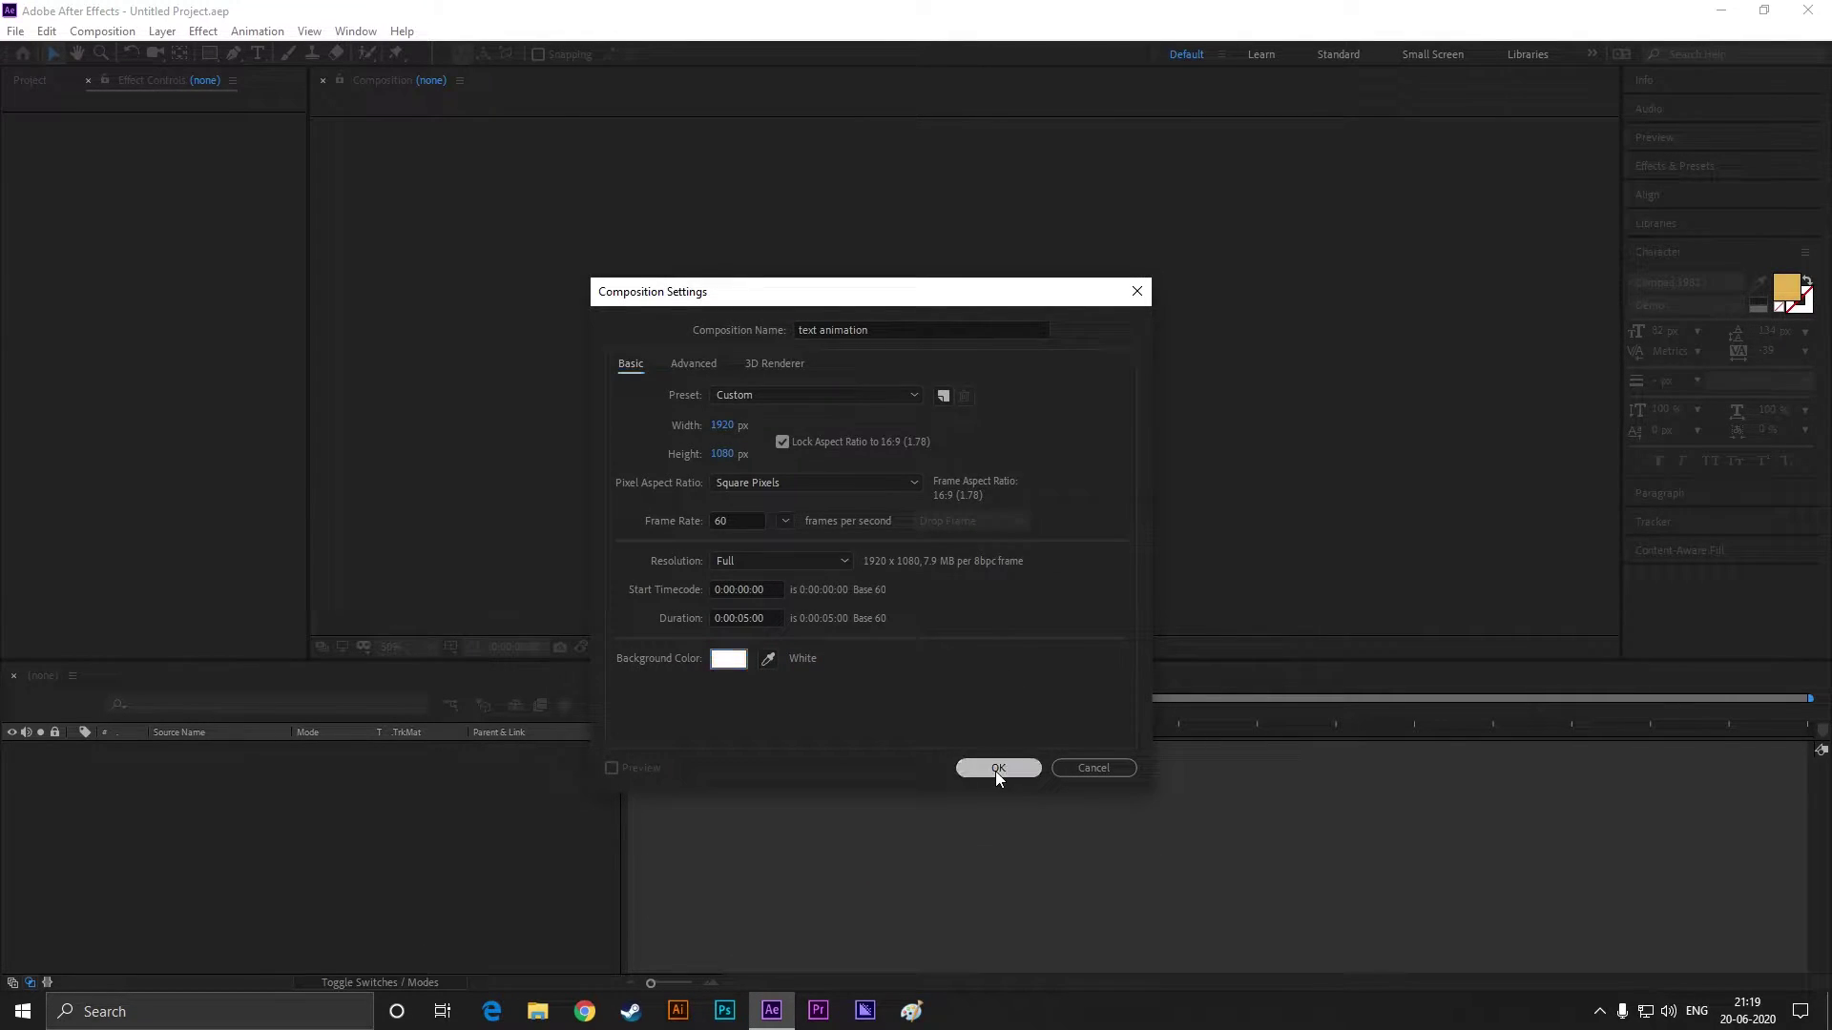
{"action": "left_click", "coordinate": [998, 769]}
Step: Add a composition-sized dark gray solid as the background and lock its layer
{"action": "right_click", "coordinate": [399, 845]}
{"action": "mouse_move", "coordinate": [447, 648]}
{"action": "left_click", "coordinate": [712, 691]}
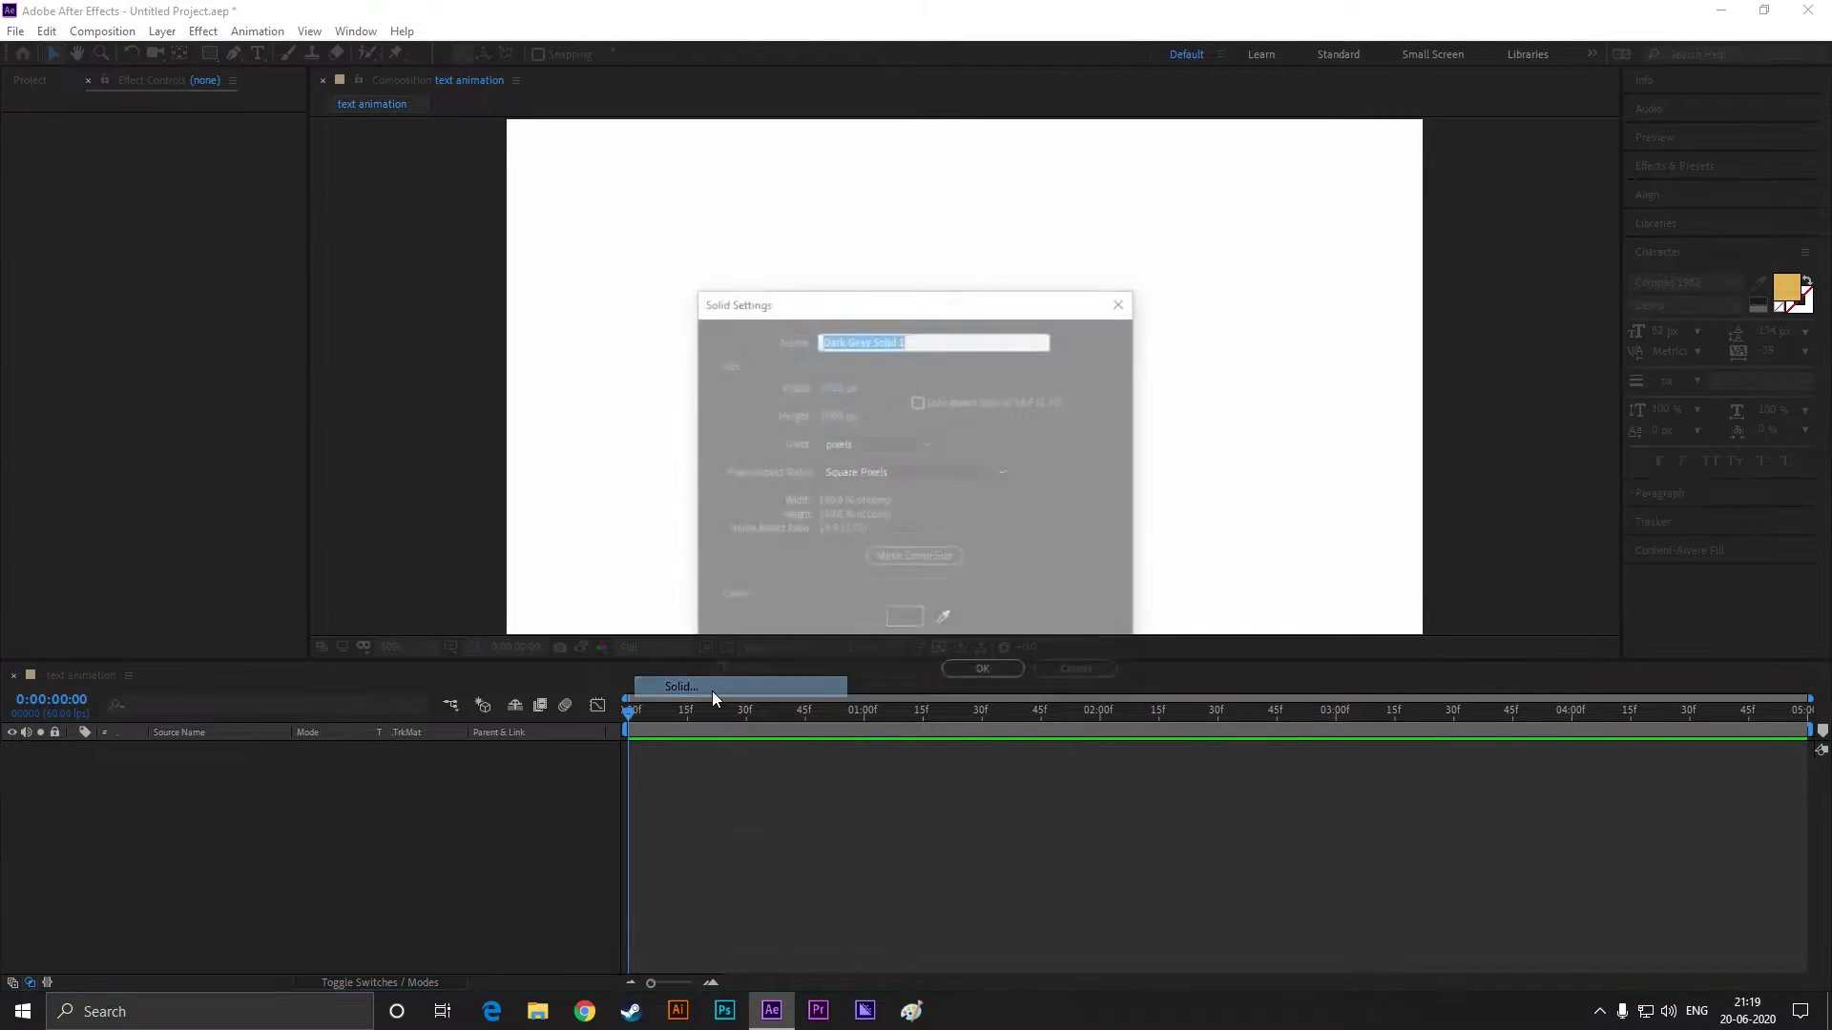
{"action": "left_click", "coordinate": [910, 626]}
{"action": "left_click", "coordinate": [648, 837]}
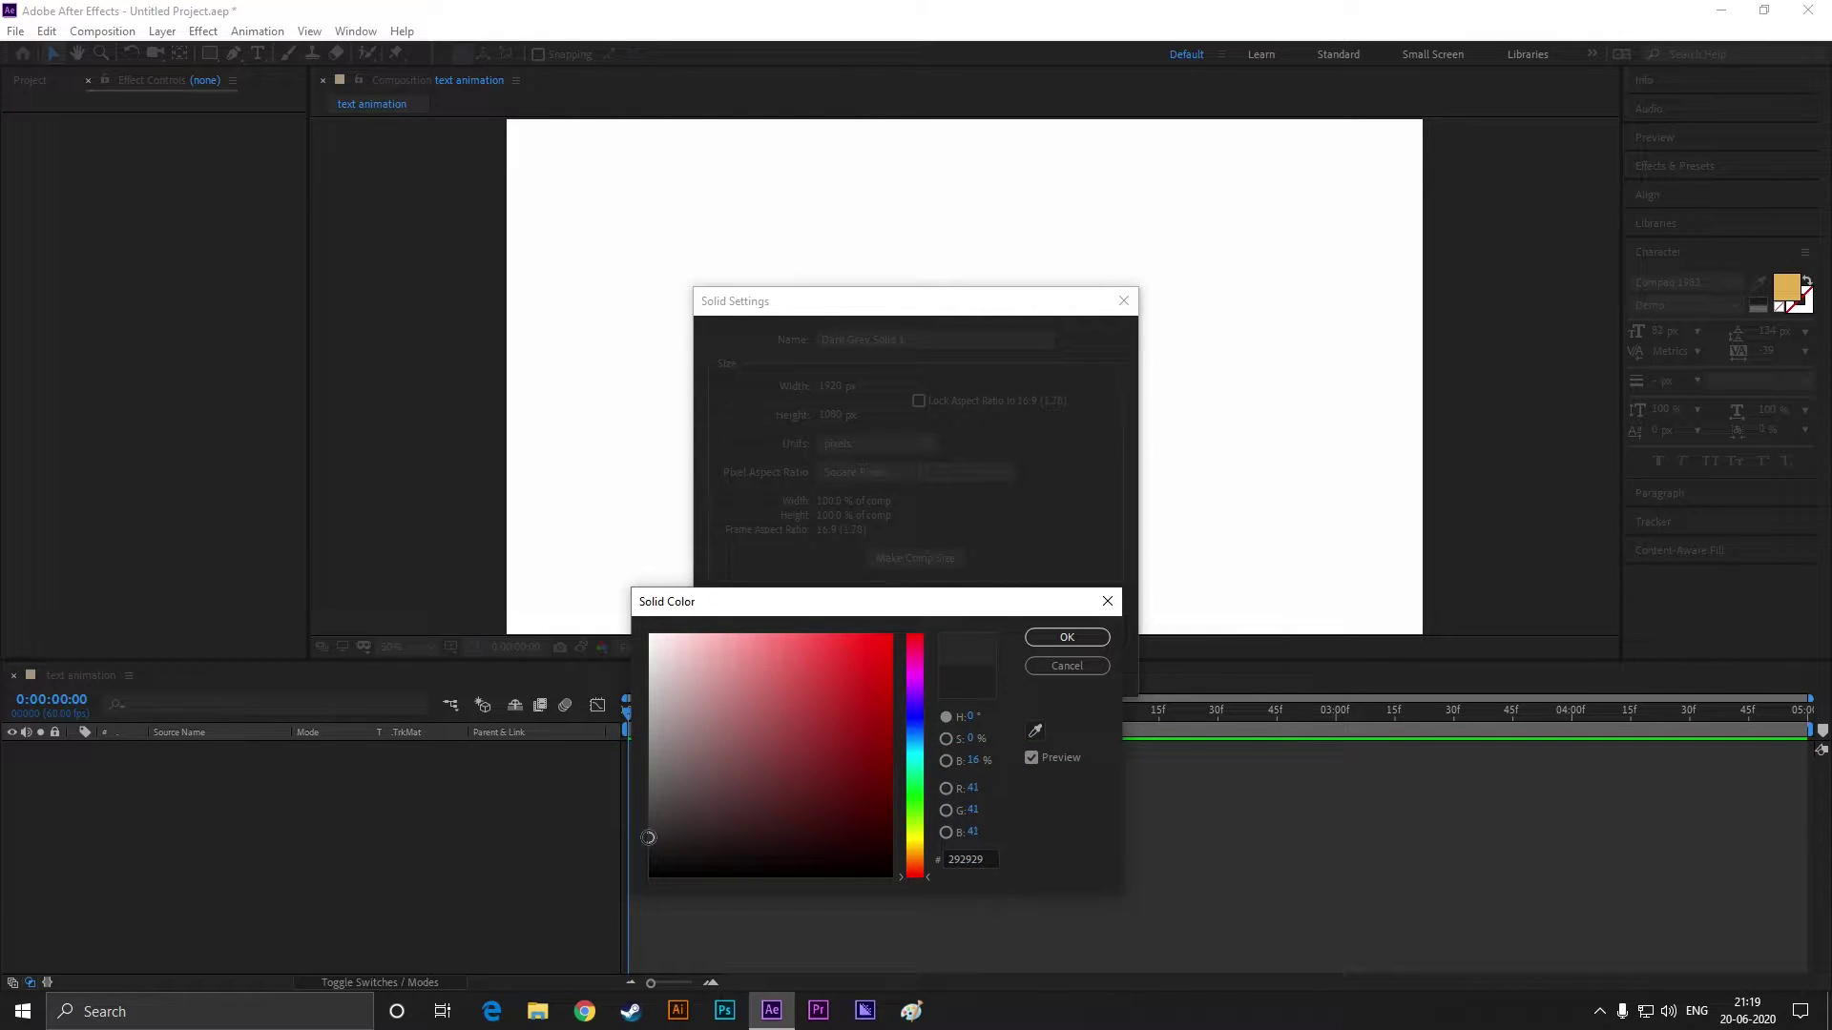
{"action": "left_click", "coordinate": [1059, 664]}
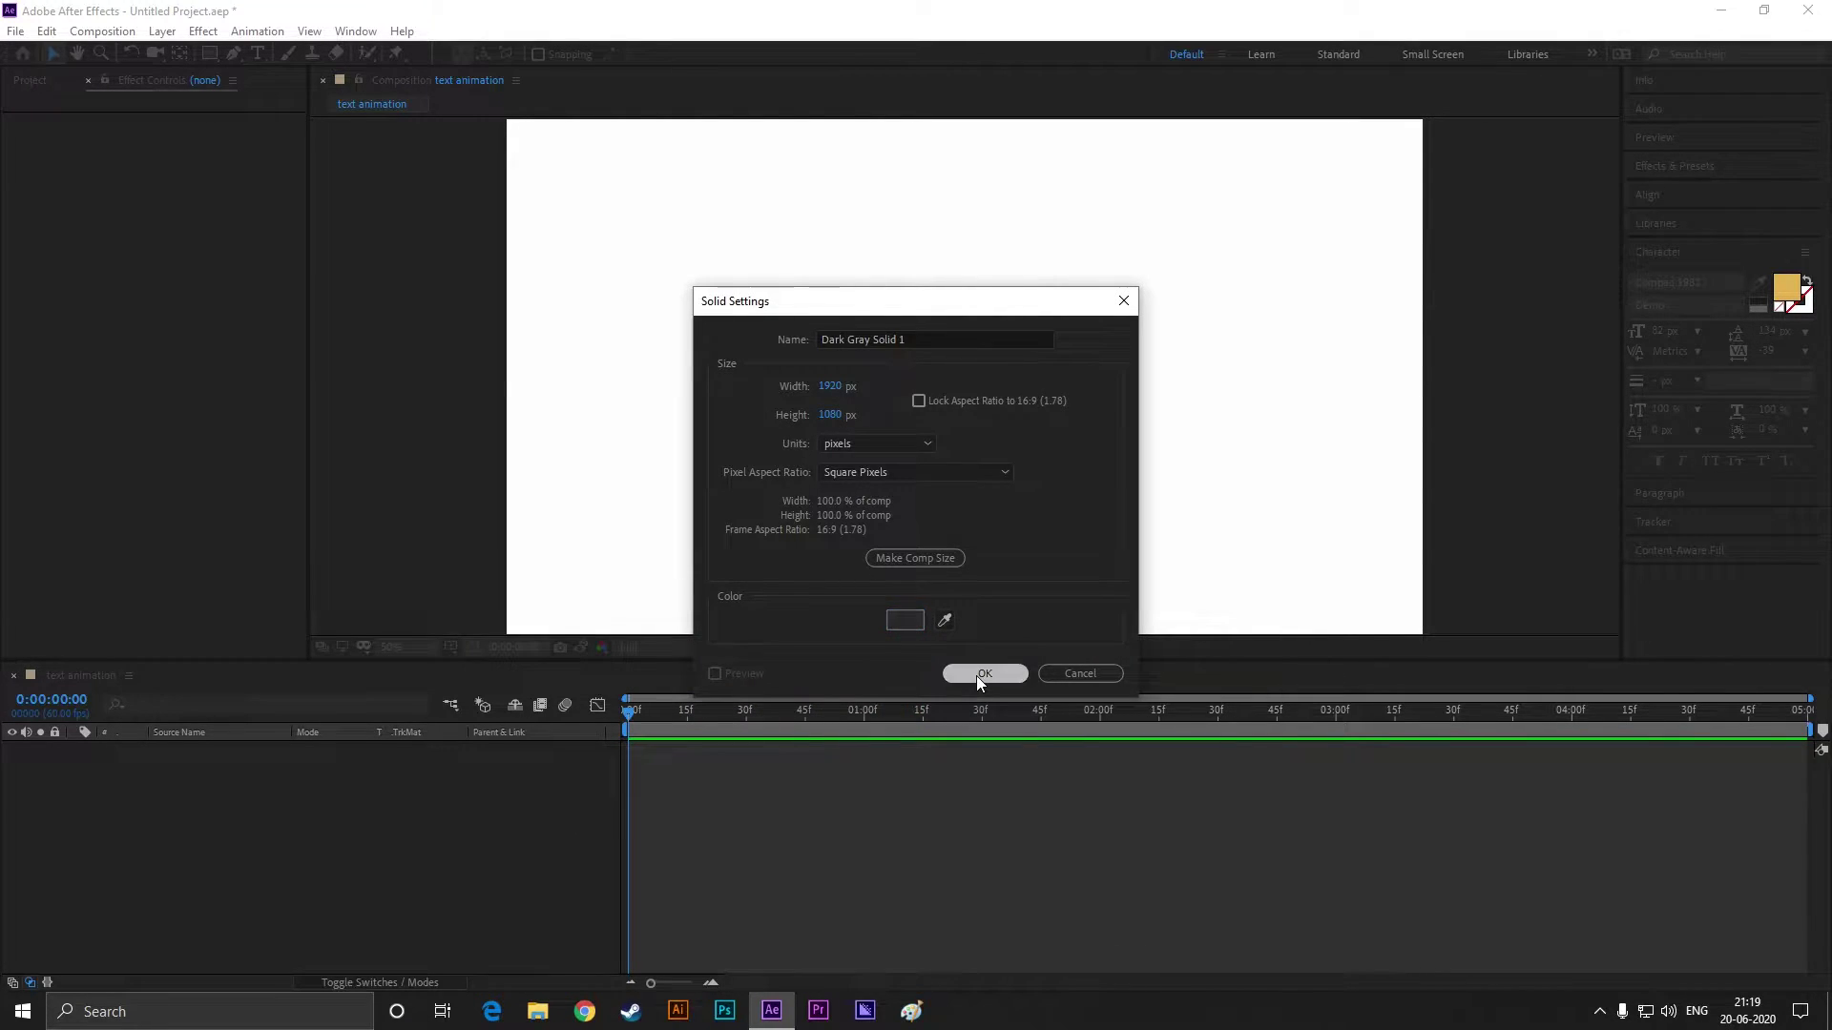
{"action": "left_click", "coordinate": [983, 675]}
{"action": "left_click", "coordinate": [408, 838]}
{"action": "left_click", "coordinate": [54, 748]}
{"action": "left_click", "coordinate": [746, 458]}
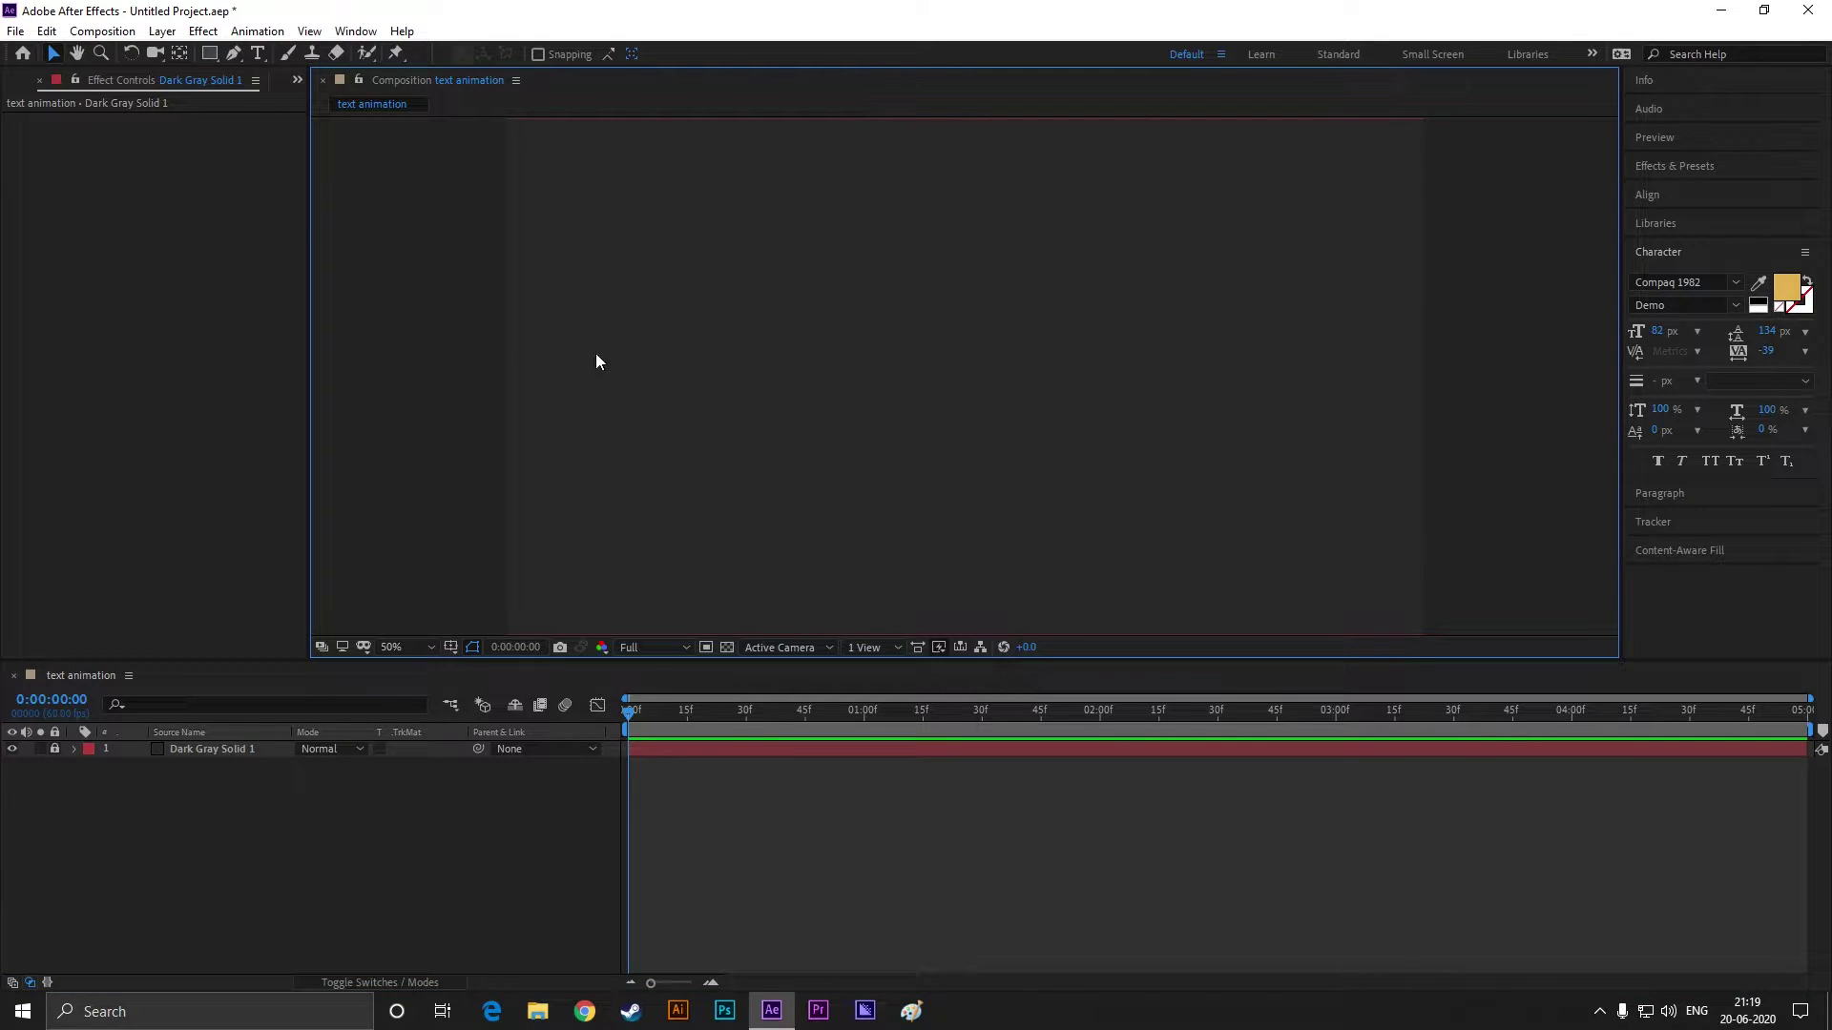
Step: Add a text layer reading "Freak" near the middle of the composition
{"action": "left_click", "coordinate": [260, 52]}
{"action": "left_click", "coordinate": [892, 372]}
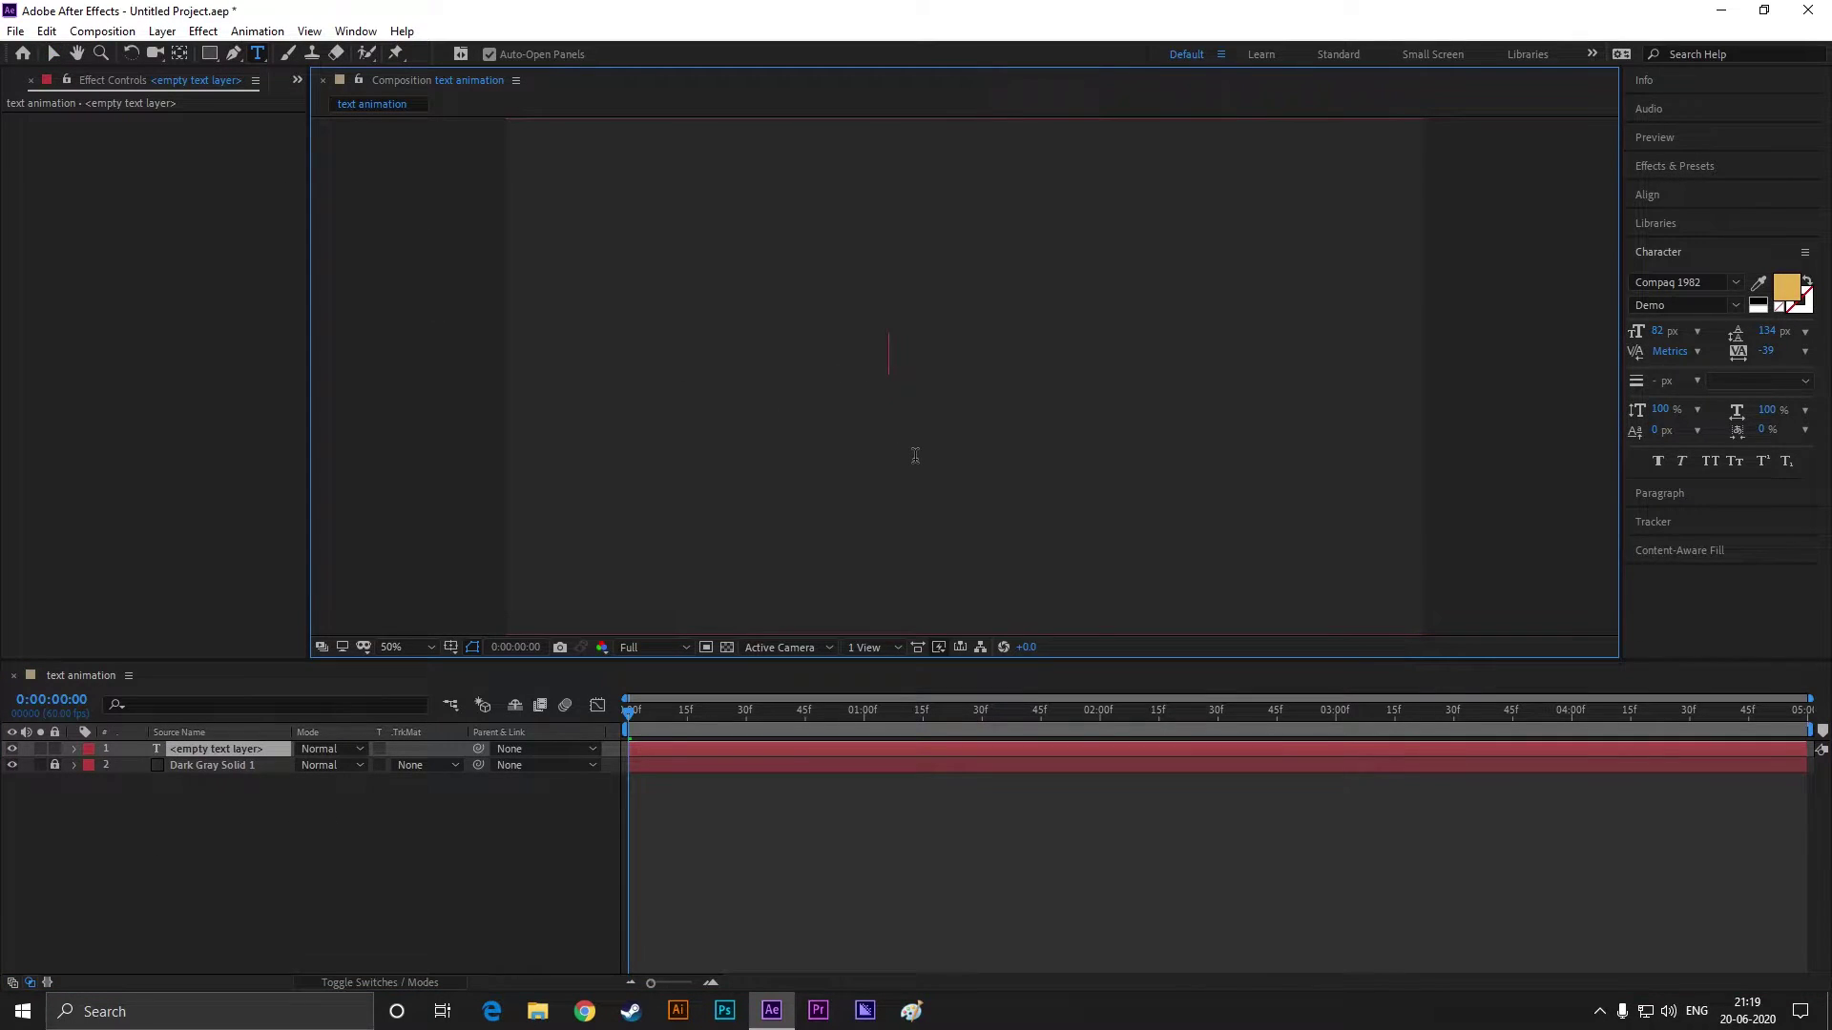
{"action": "type", "text": "Freak"}
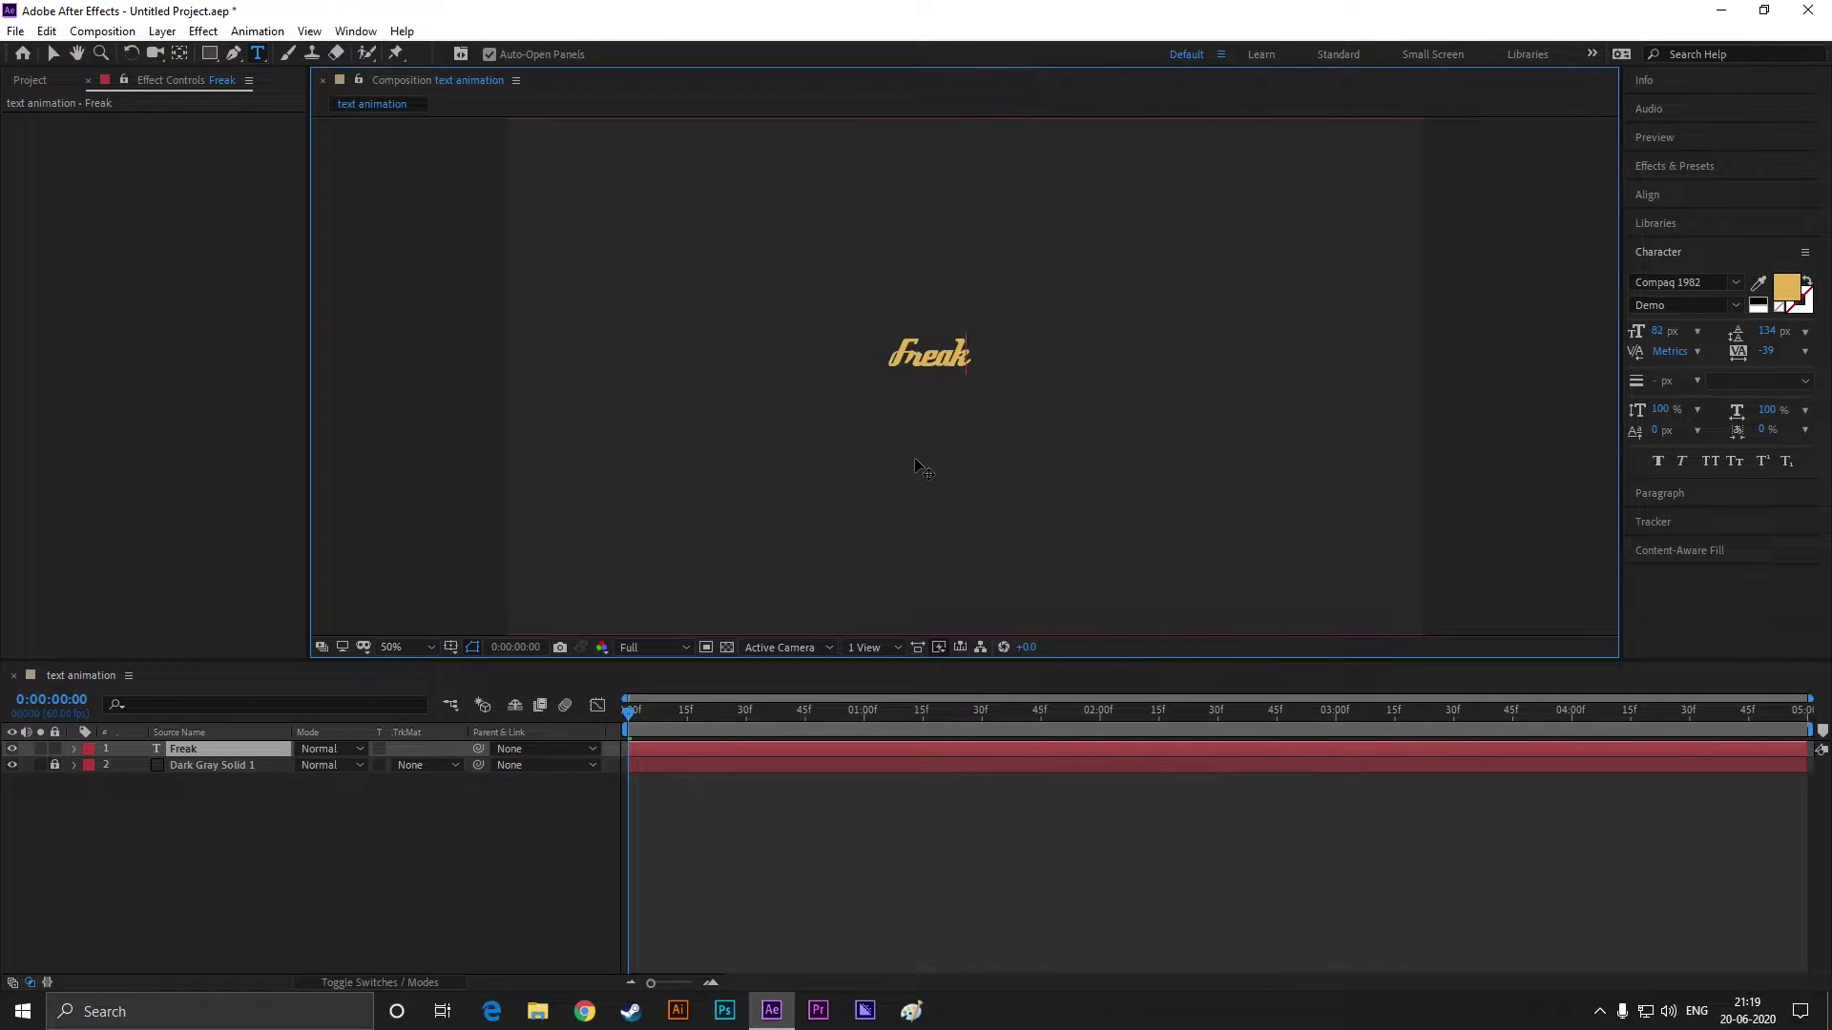
{"action": "left_click", "coordinate": [56, 55]}
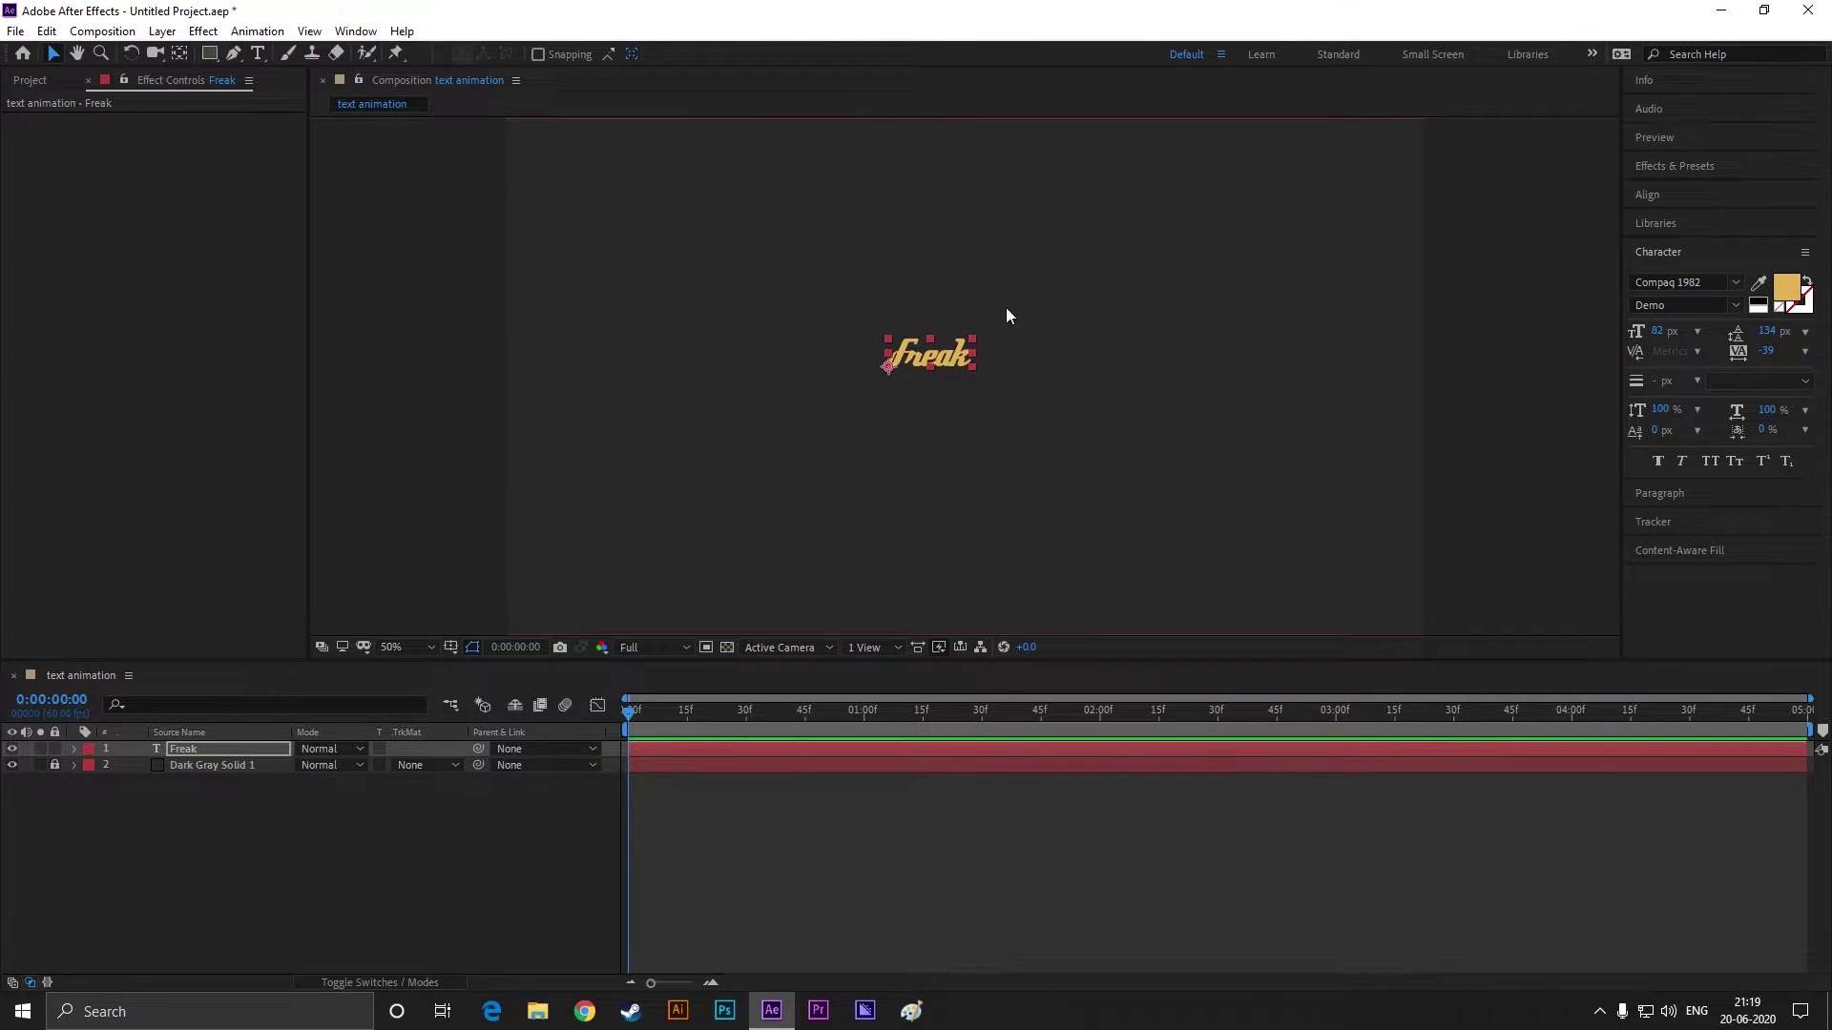
Step: Enlarge the Freak text to nearly three times its size and reposition it around the middle of the frame
{"action": "left_click_drag", "start_coordinate": [972, 339], "coordinate": [1115, 299]}
{"action": "left_click_drag", "start_coordinate": [1030, 347], "coordinate": [990, 391]}
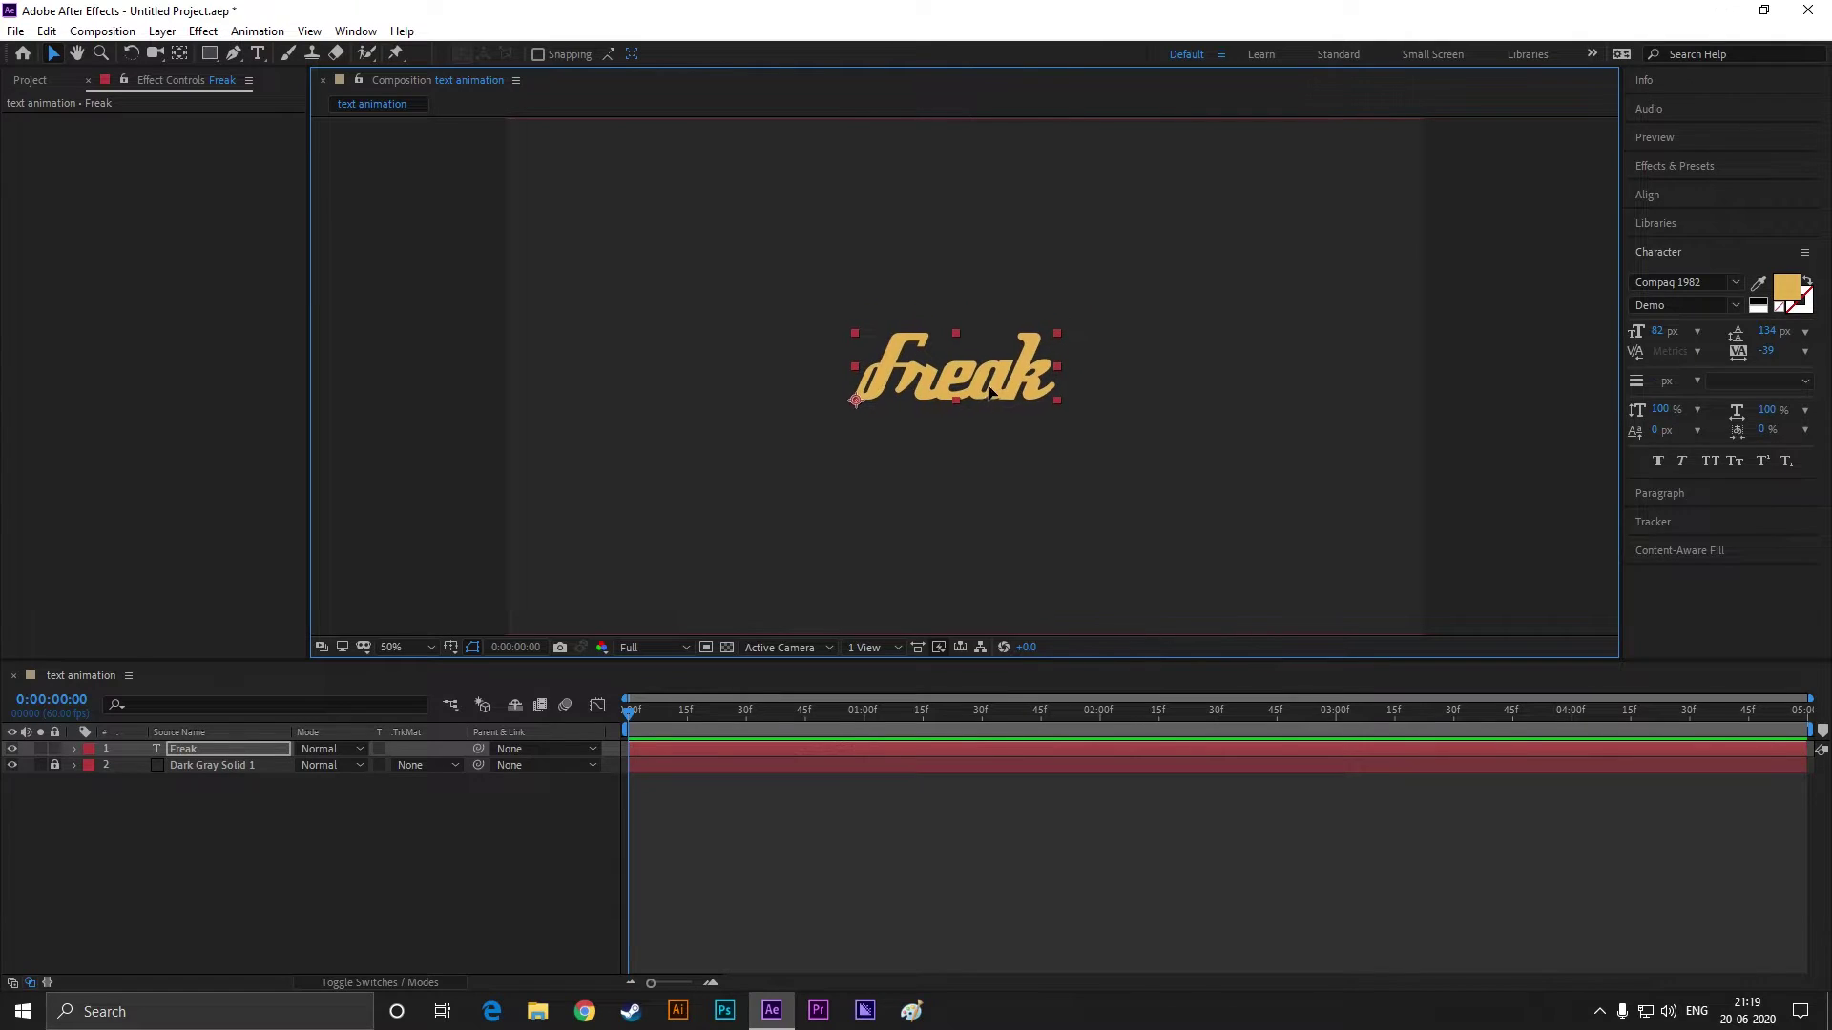
{"action": "mouse_move", "coordinate": [1057, 334]}
{"action": "left_mouse_down"}
{"action": "mouse_move", "coordinate": [1101, 316]}
{"action": "mouse_move", "coordinate": [1085, 324]}
{"action": "left_mouse_up"}
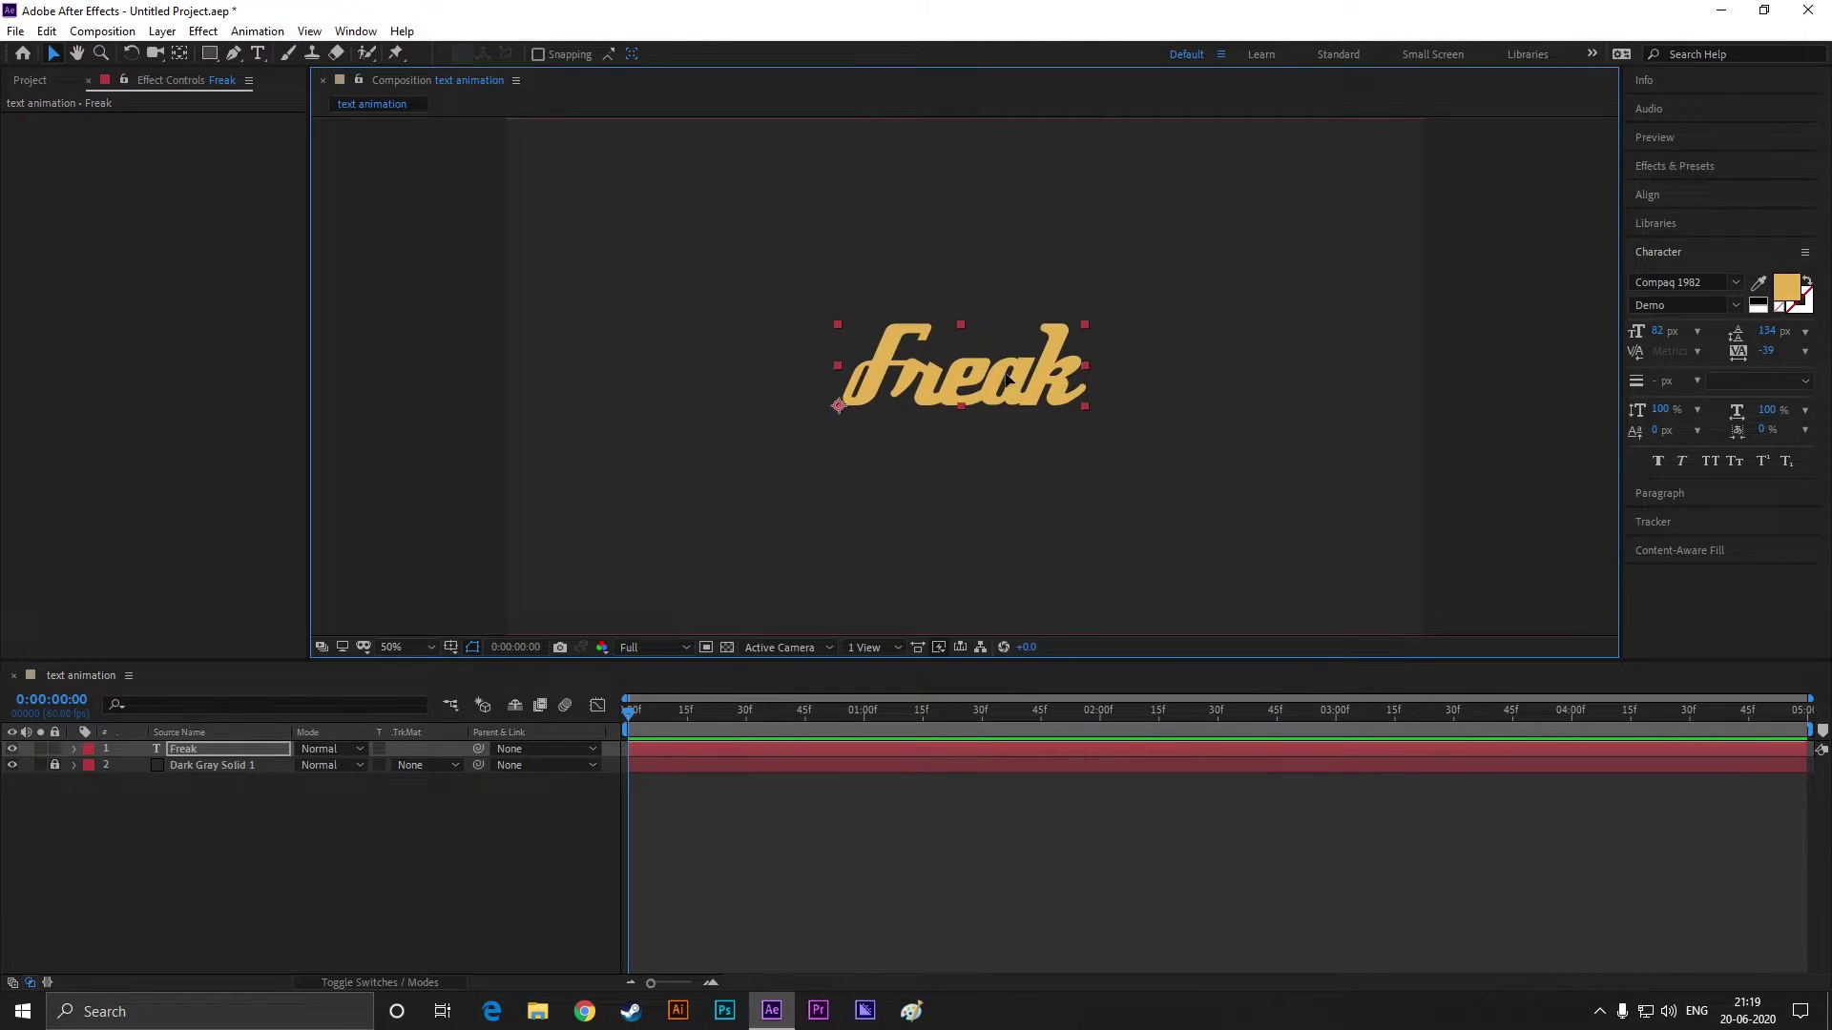
{"action": "left_click_drag", "start_coordinate": [1021, 402], "coordinate": [1037, 406]}
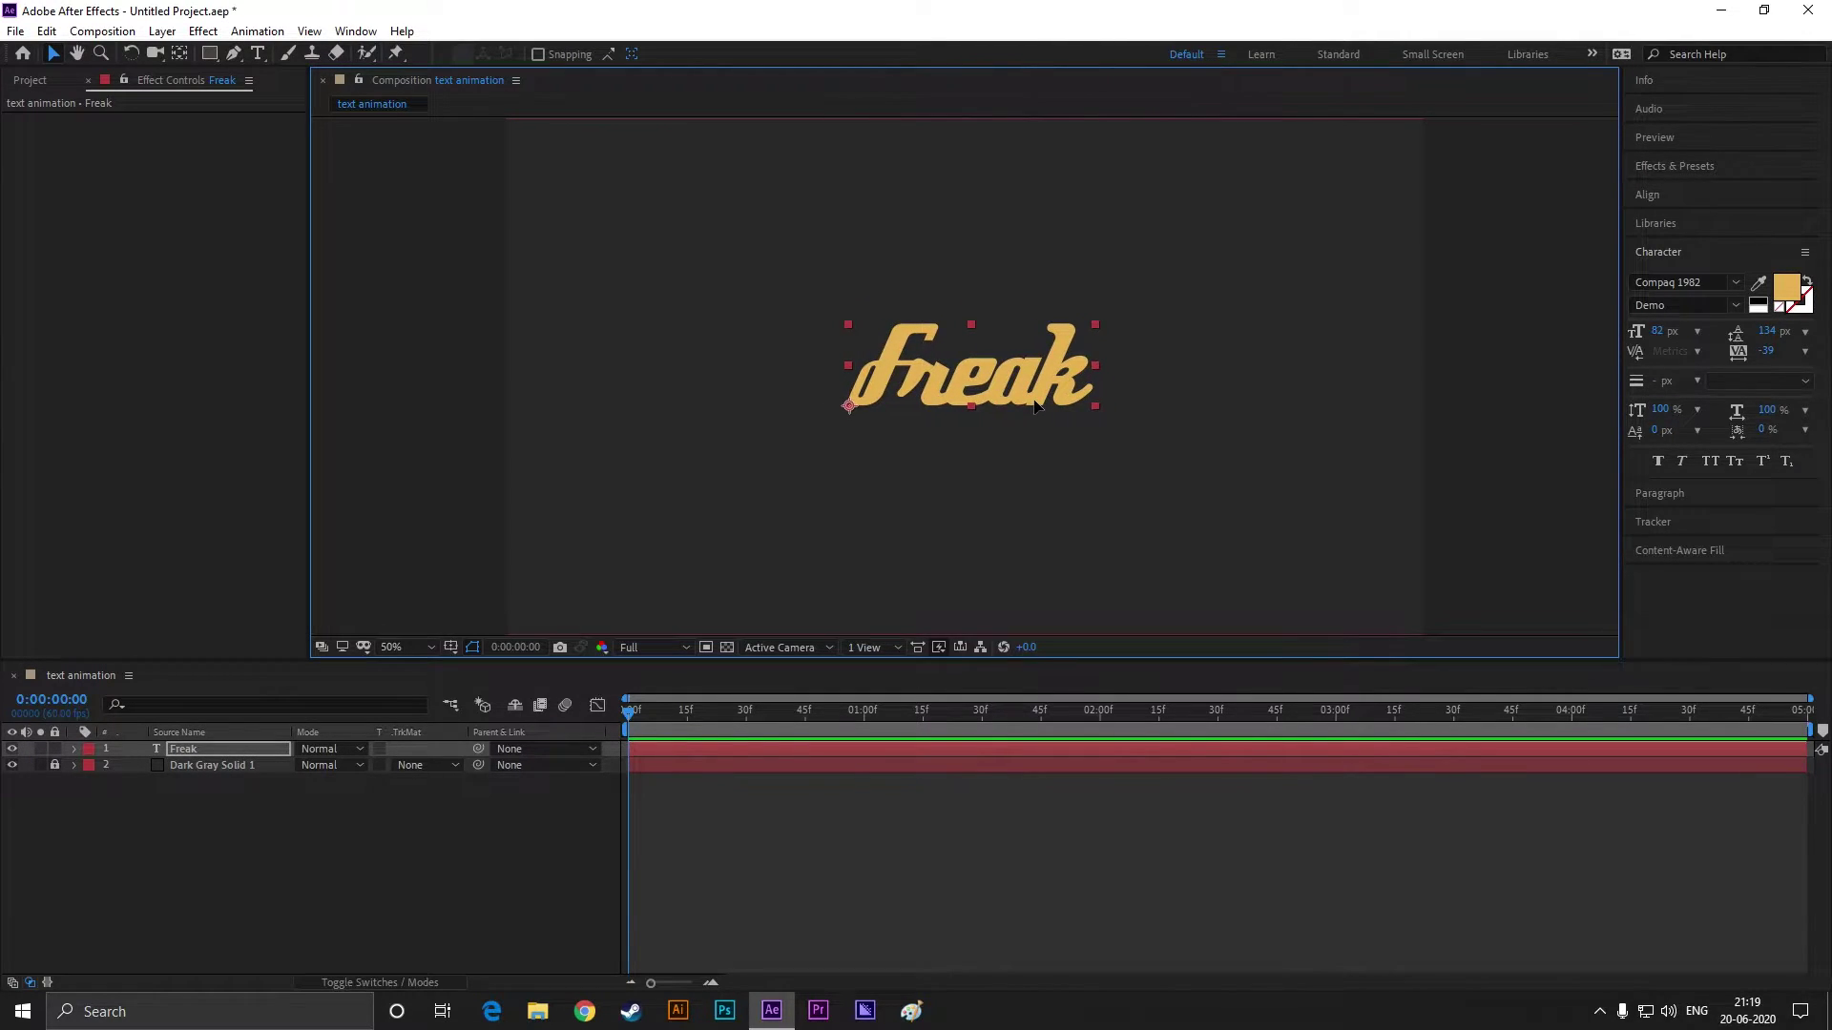
{"action": "left_click", "coordinate": [1035, 429]}
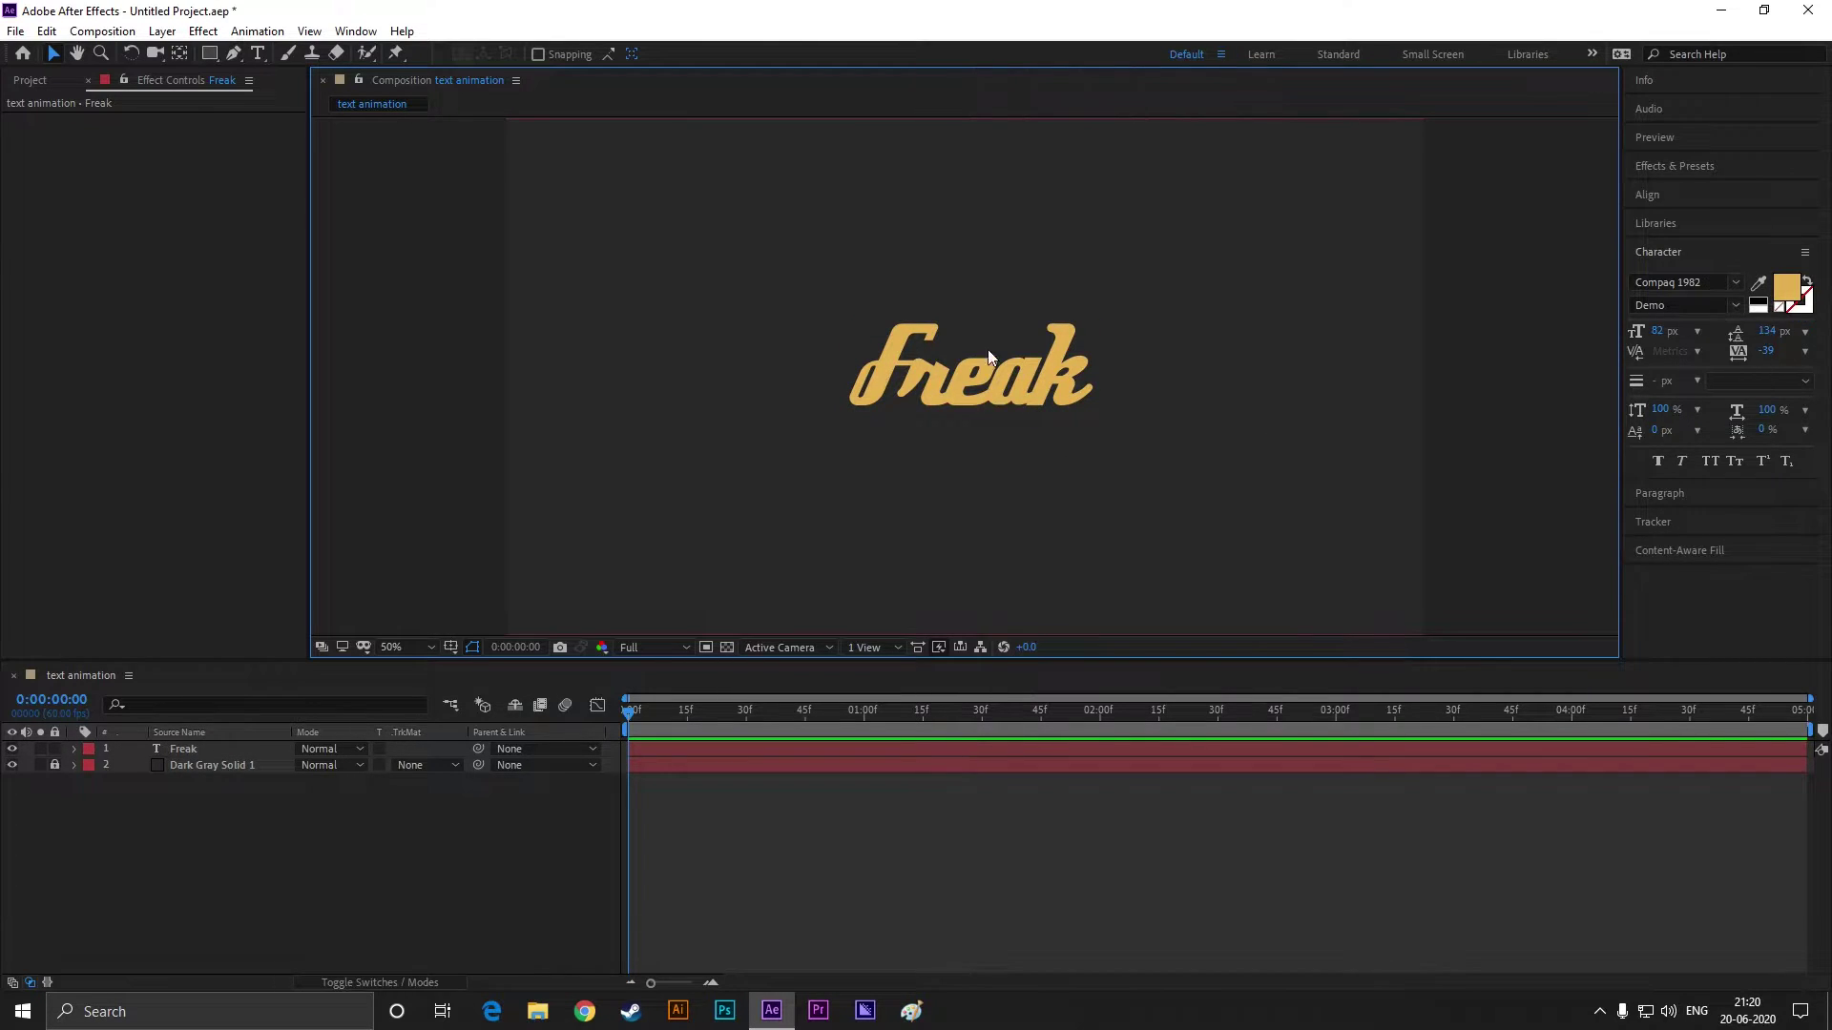
Step: Choose the Compaq 1982 font and center the Freak text horizontally and vertically in the composition
{"action": "left_click", "coordinate": [1707, 279]}
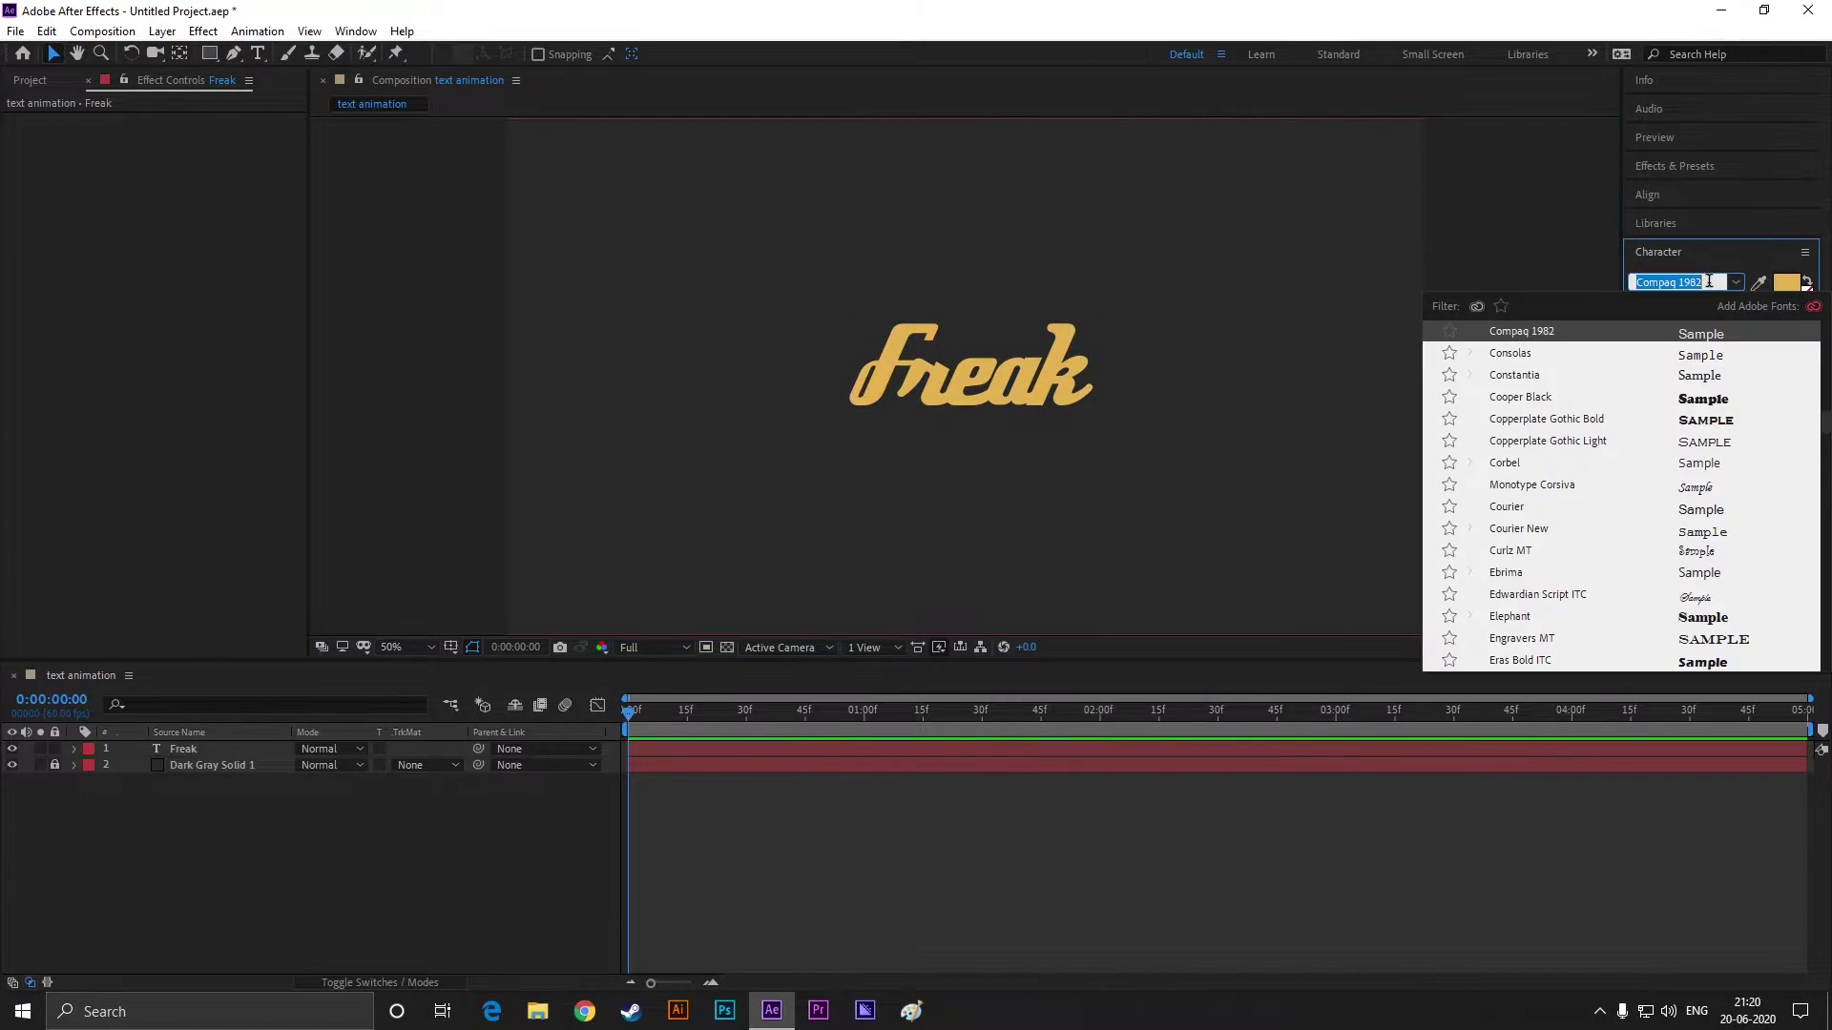
{"action": "left_click", "coordinate": [1547, 334]}
{"action": "left_click", "coordinate": [1006, 388]}
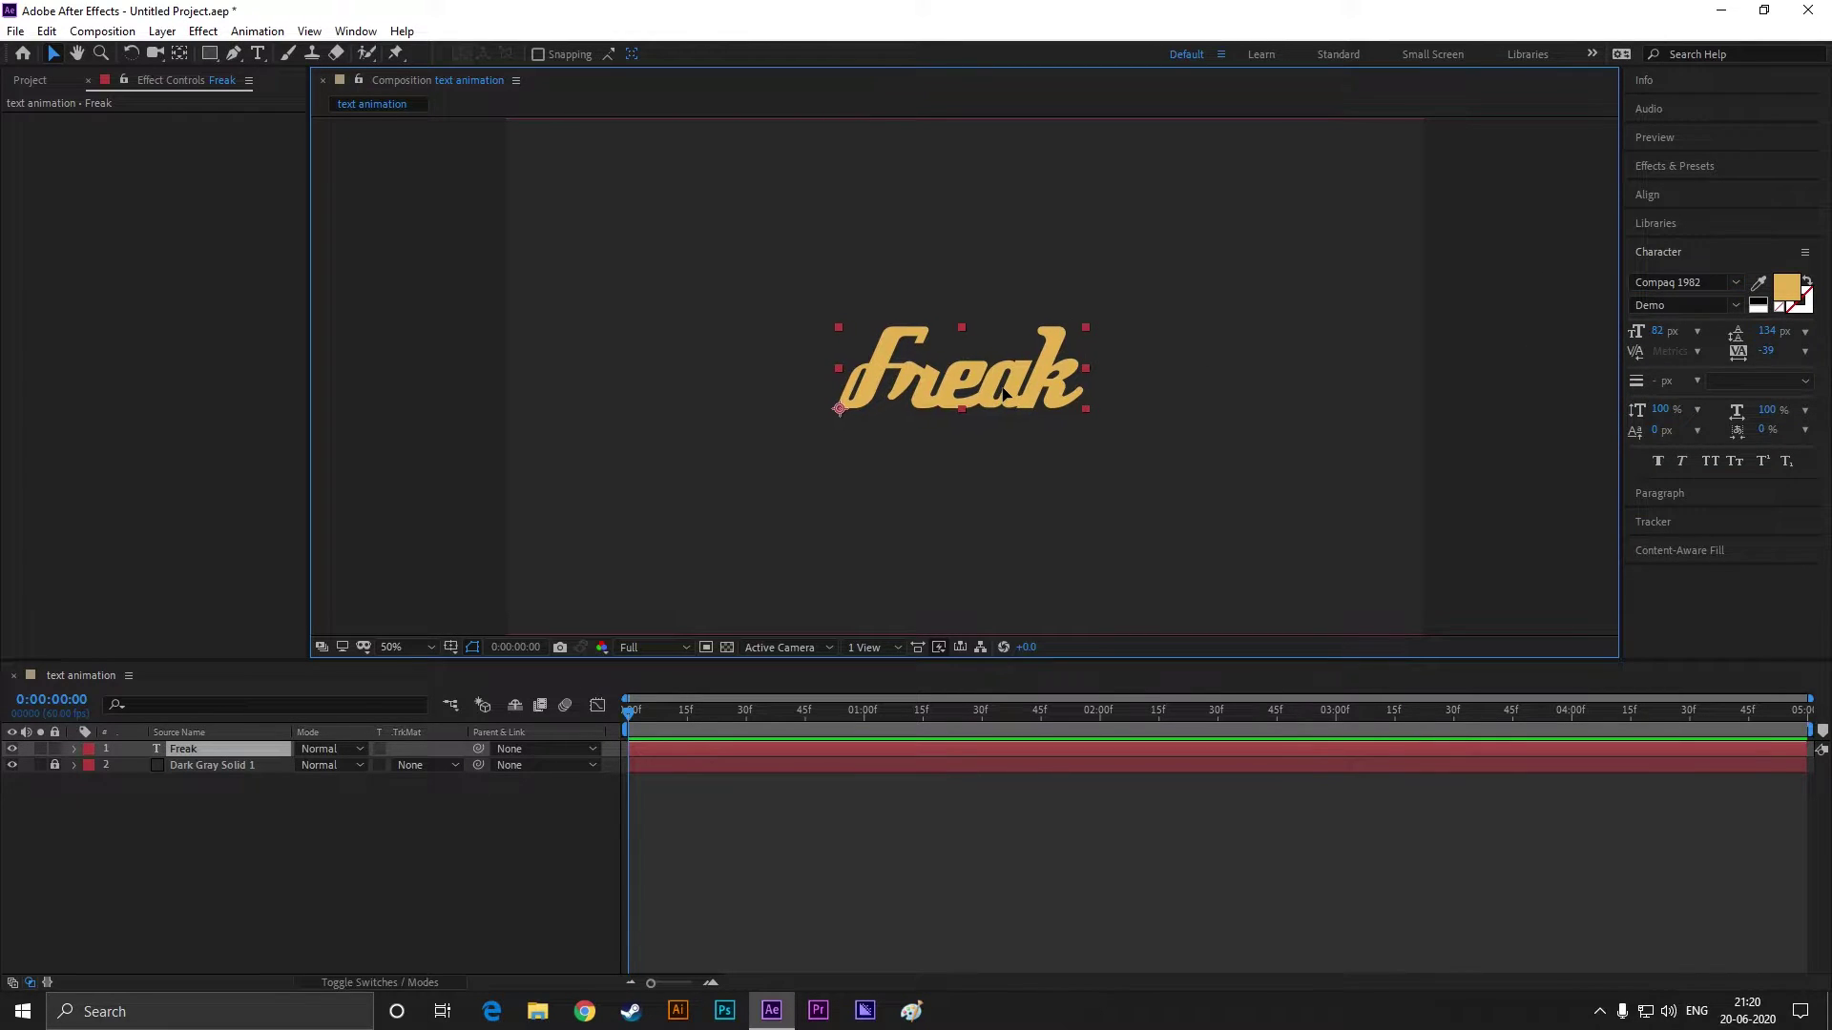
{"action": "left_click_drag", "start_coordinate": [1002, 390], "coordinate": [1002, 383]}
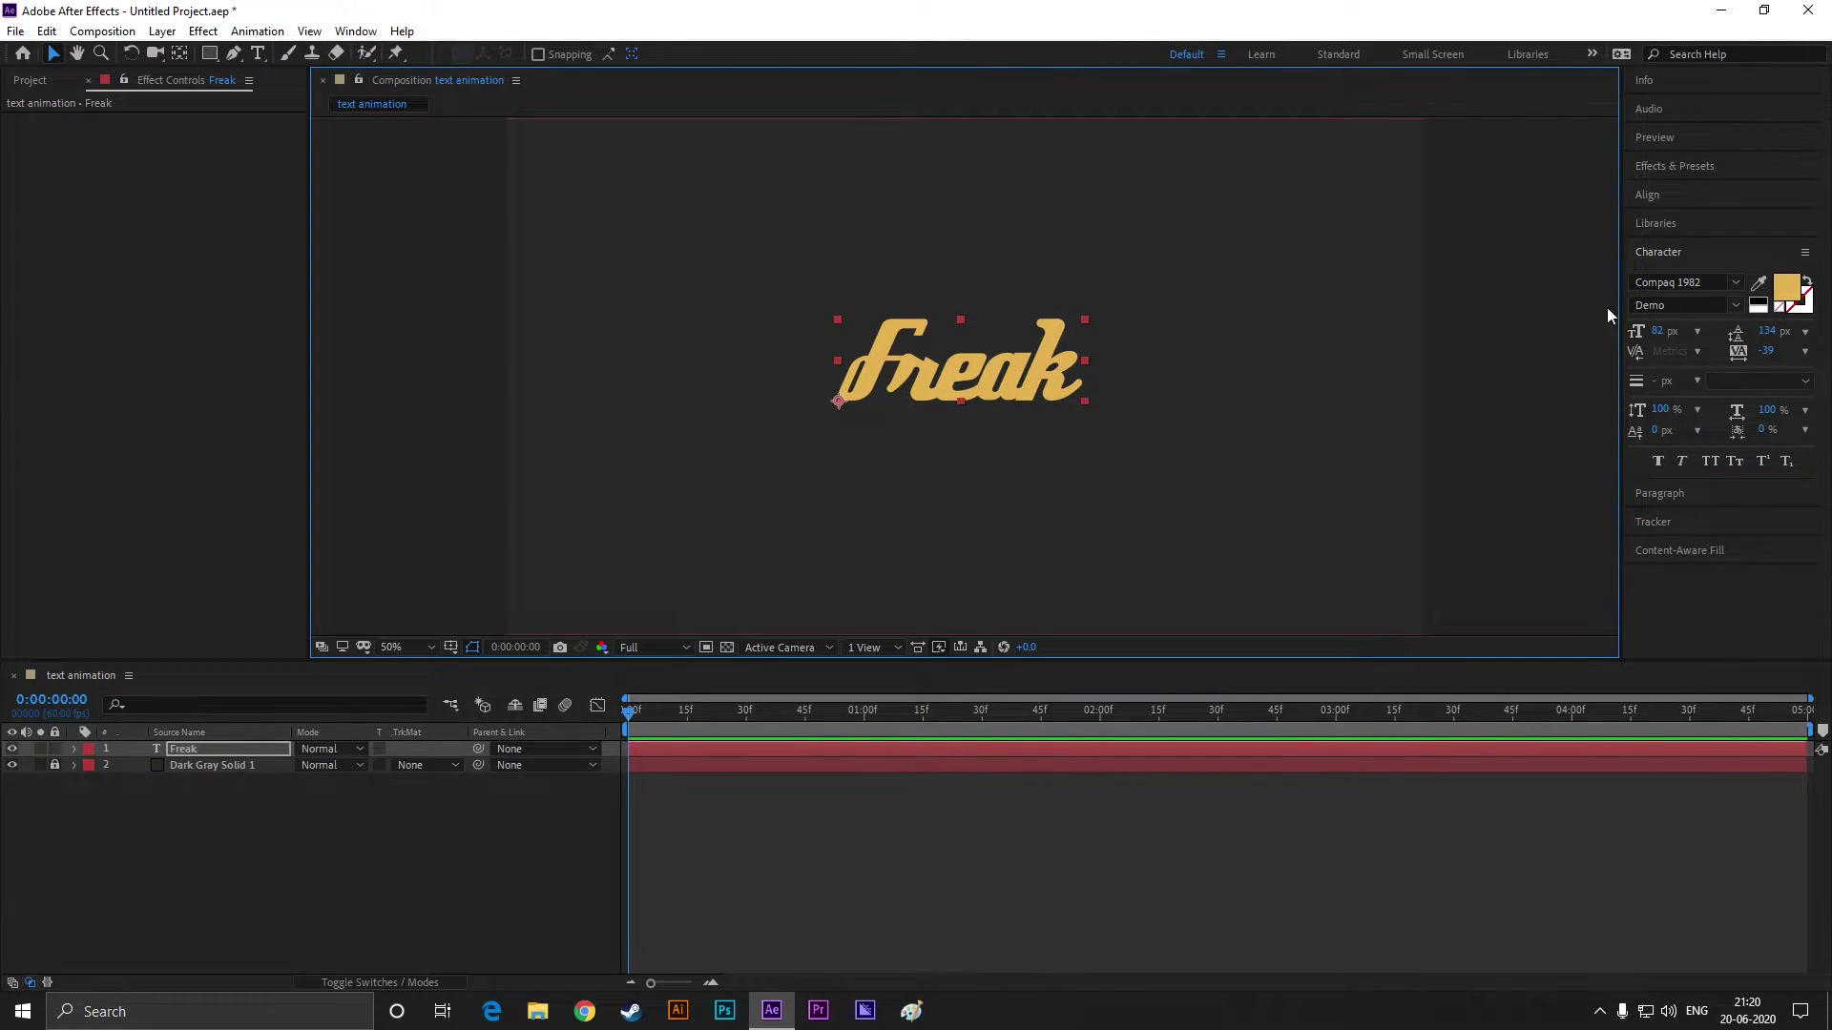
{"action": "left_click", "coordinate": [1645, 194]}
{"action": "left_click", "coordinate": [1674, 242]}
{"action": "left_click", "coordinate": [1770, 242]}
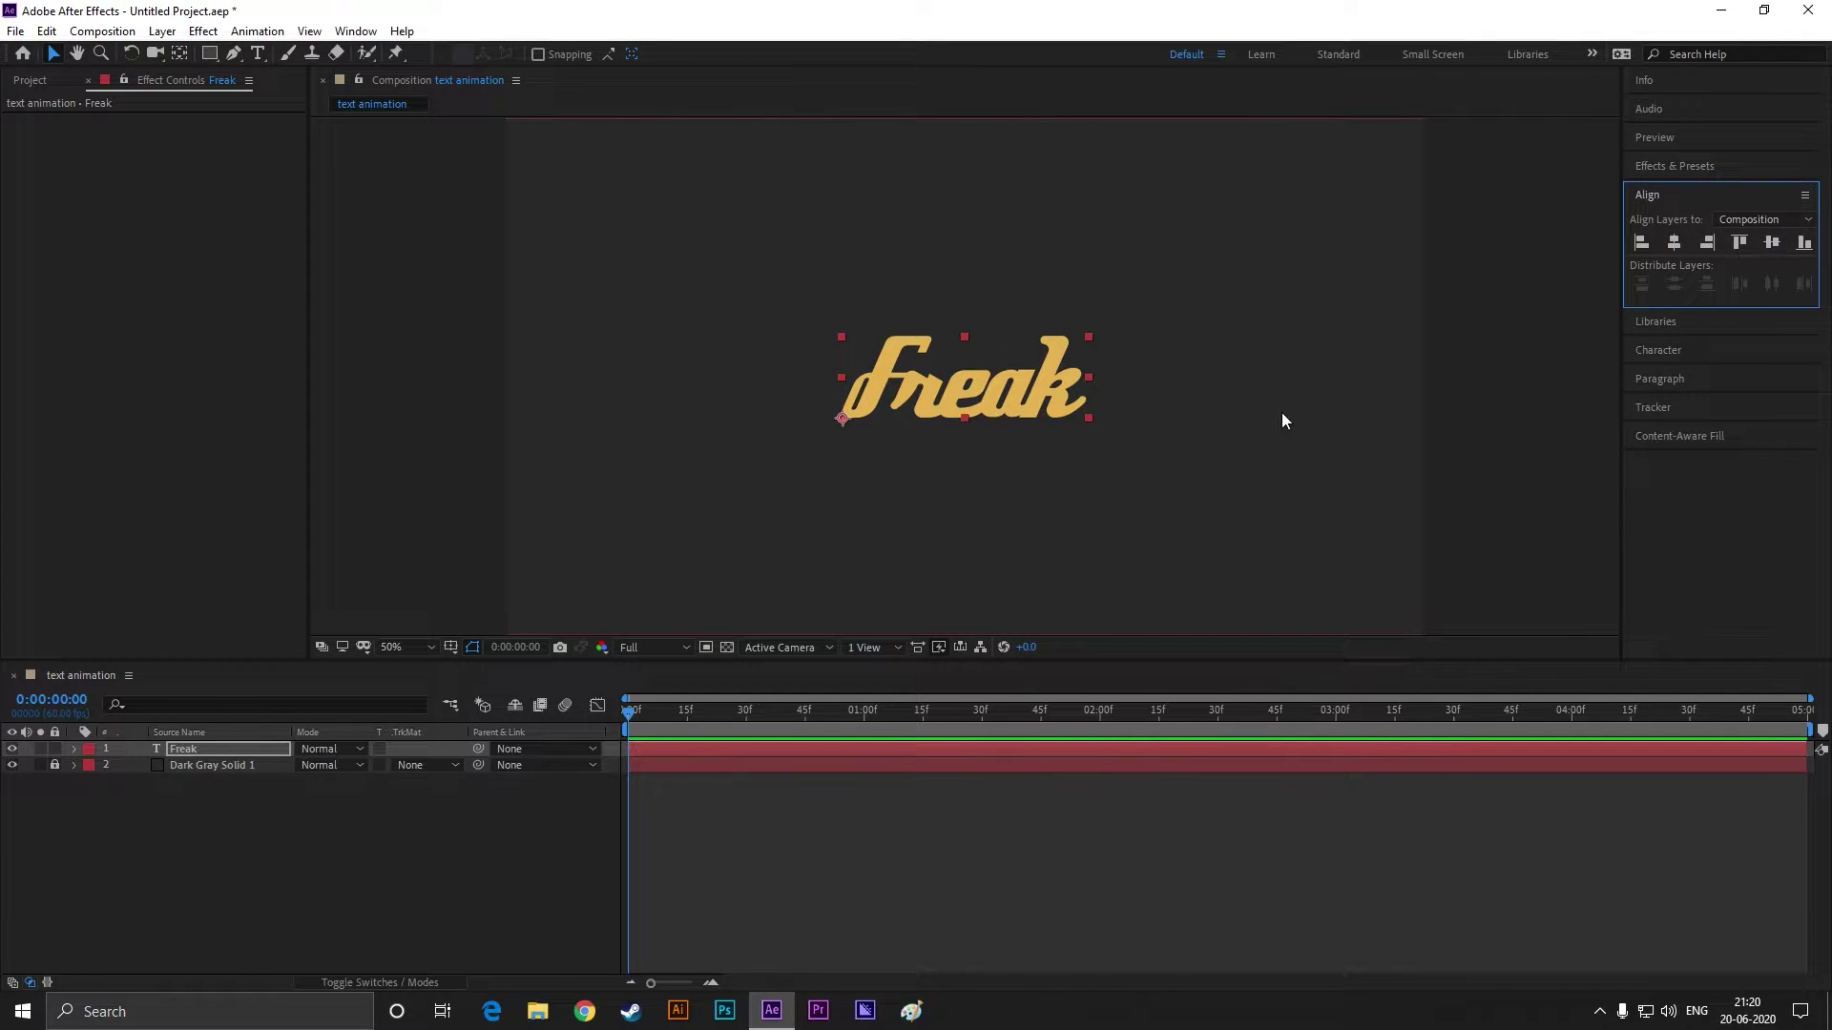
{"action": "left_click", "coordinate": [1022, 448]}
Step: Create a solid layer named "mask" and place it directly below the Freak text layer
{"action": "right_click", "coordinate": [240, 819]}
{"action": "mouse_move", "coordinate": [286, 635]}
{"action": "left_click", "coordinate": [530, 632]}
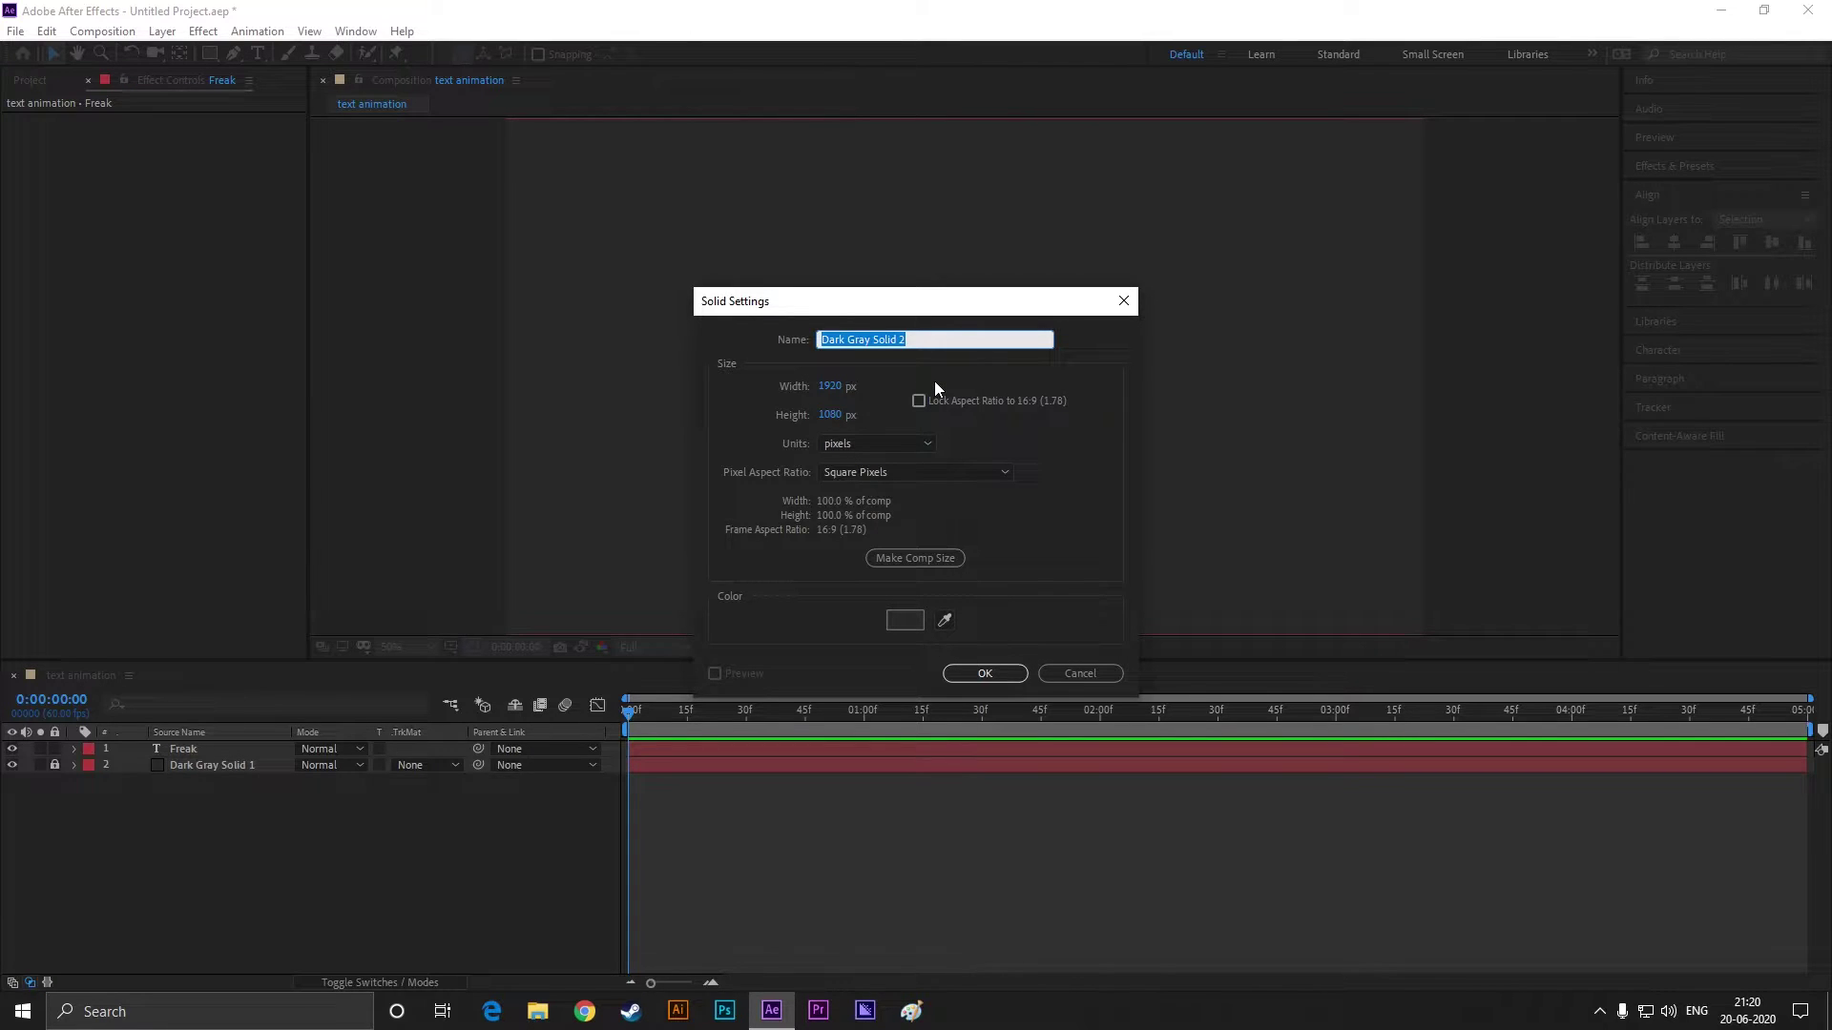
{"action": "type", "text": "mask"}
{"action": "key", "text": "Return"}
{"action": "left_click_drag", "start_coordinate": [193, 749], "coordinate": [208, 766]}
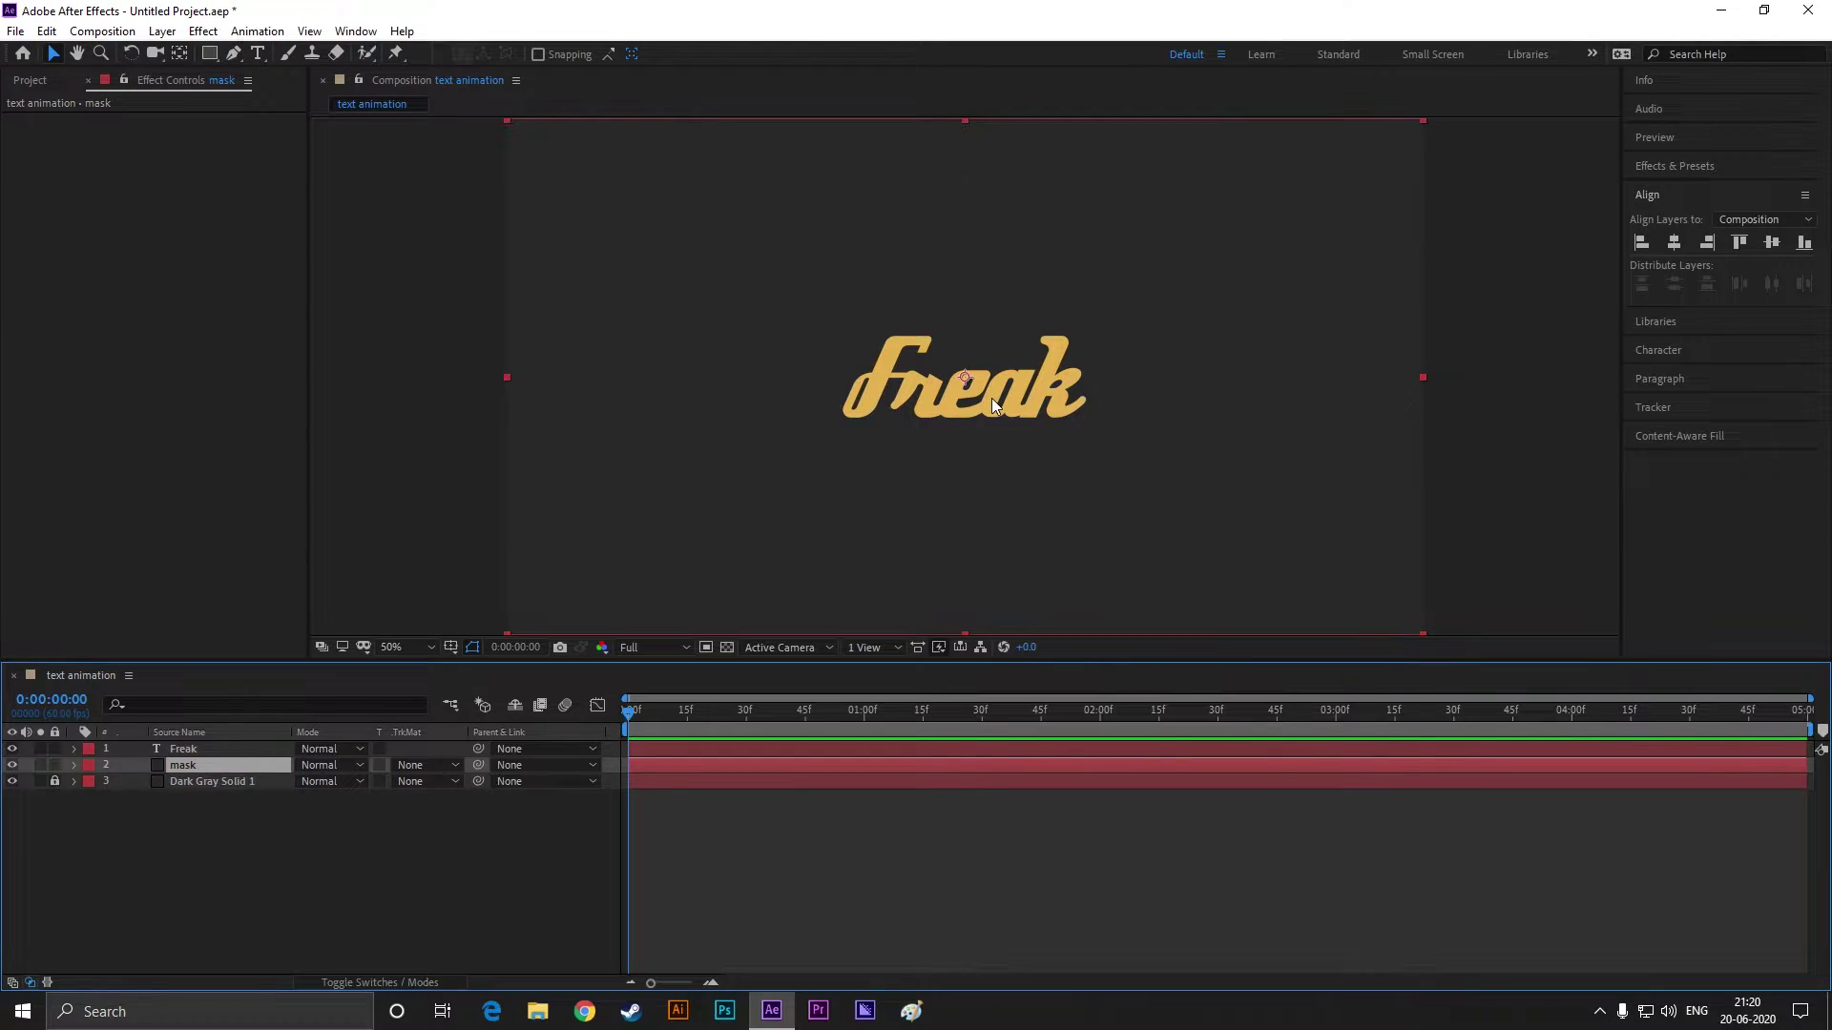
Step: Set the tracking of the Freak text to -18 to spread its letters
{"action": "left_click", "coordinate": [1437, 387]}
{"action": "left_click", "coordinate": [1038, 408]}
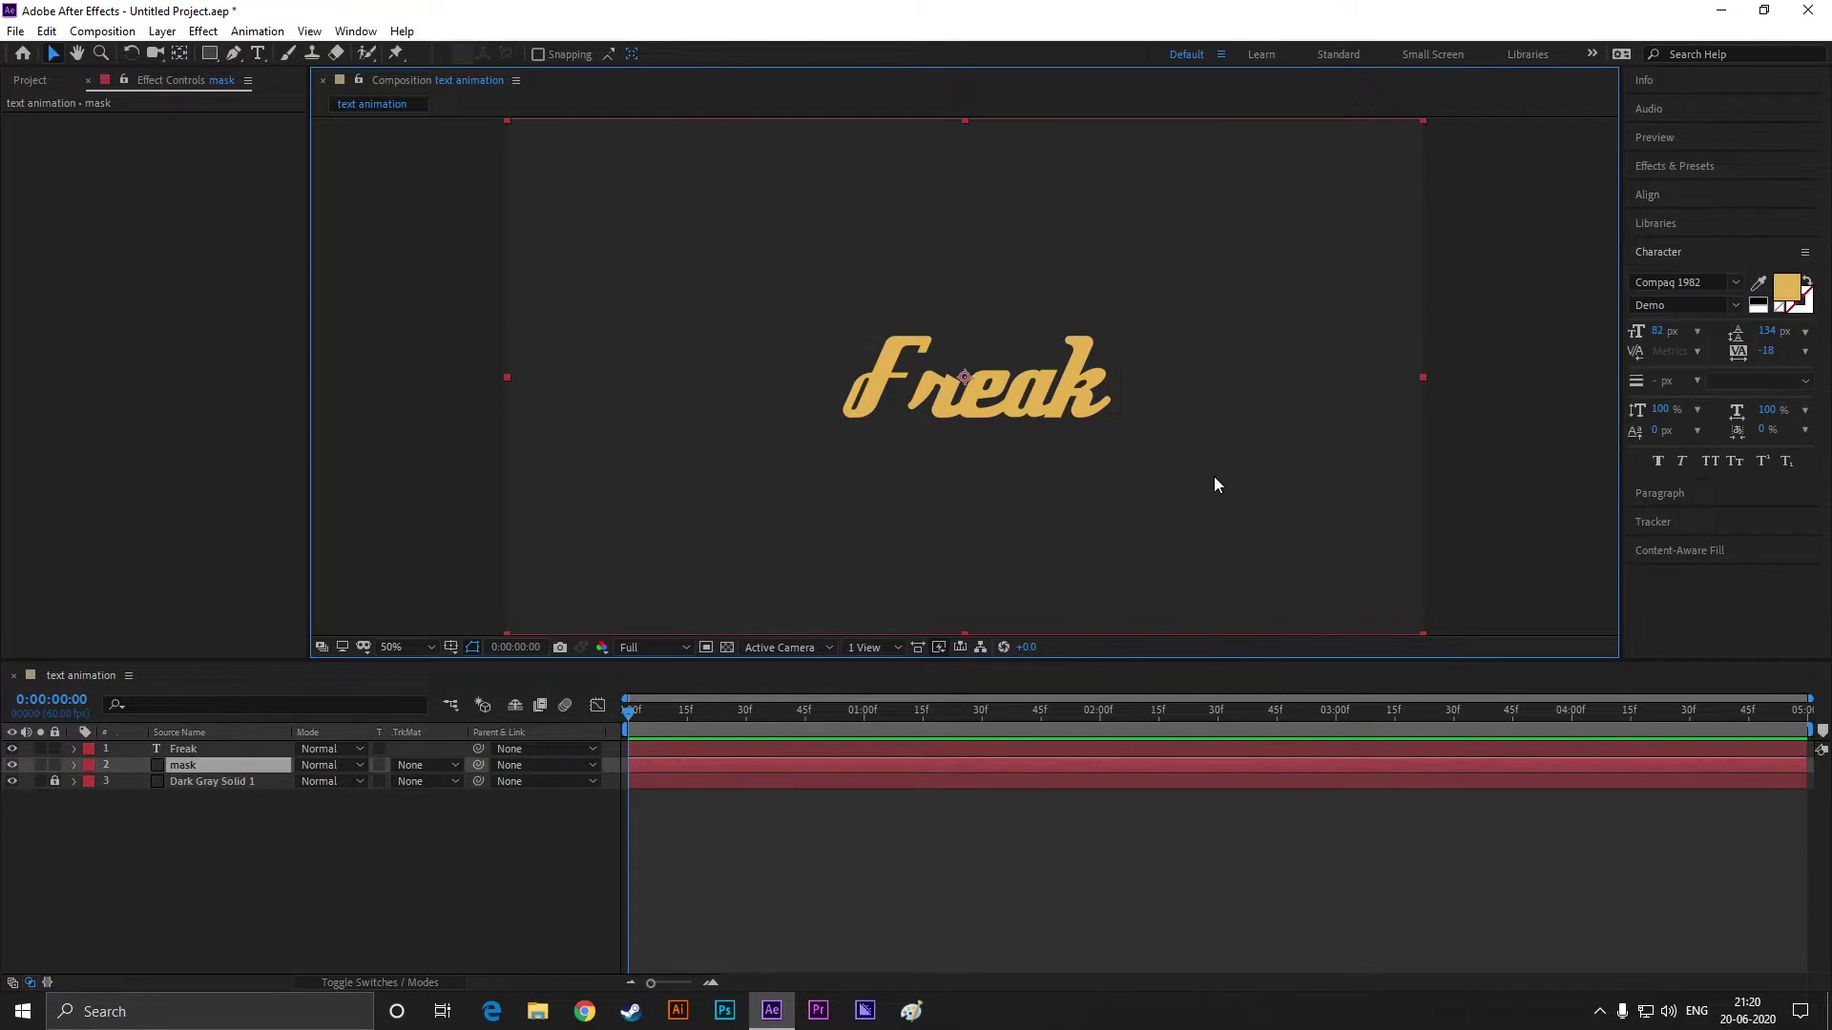
{"action": "left_click", "coordinate": [421, 857]}
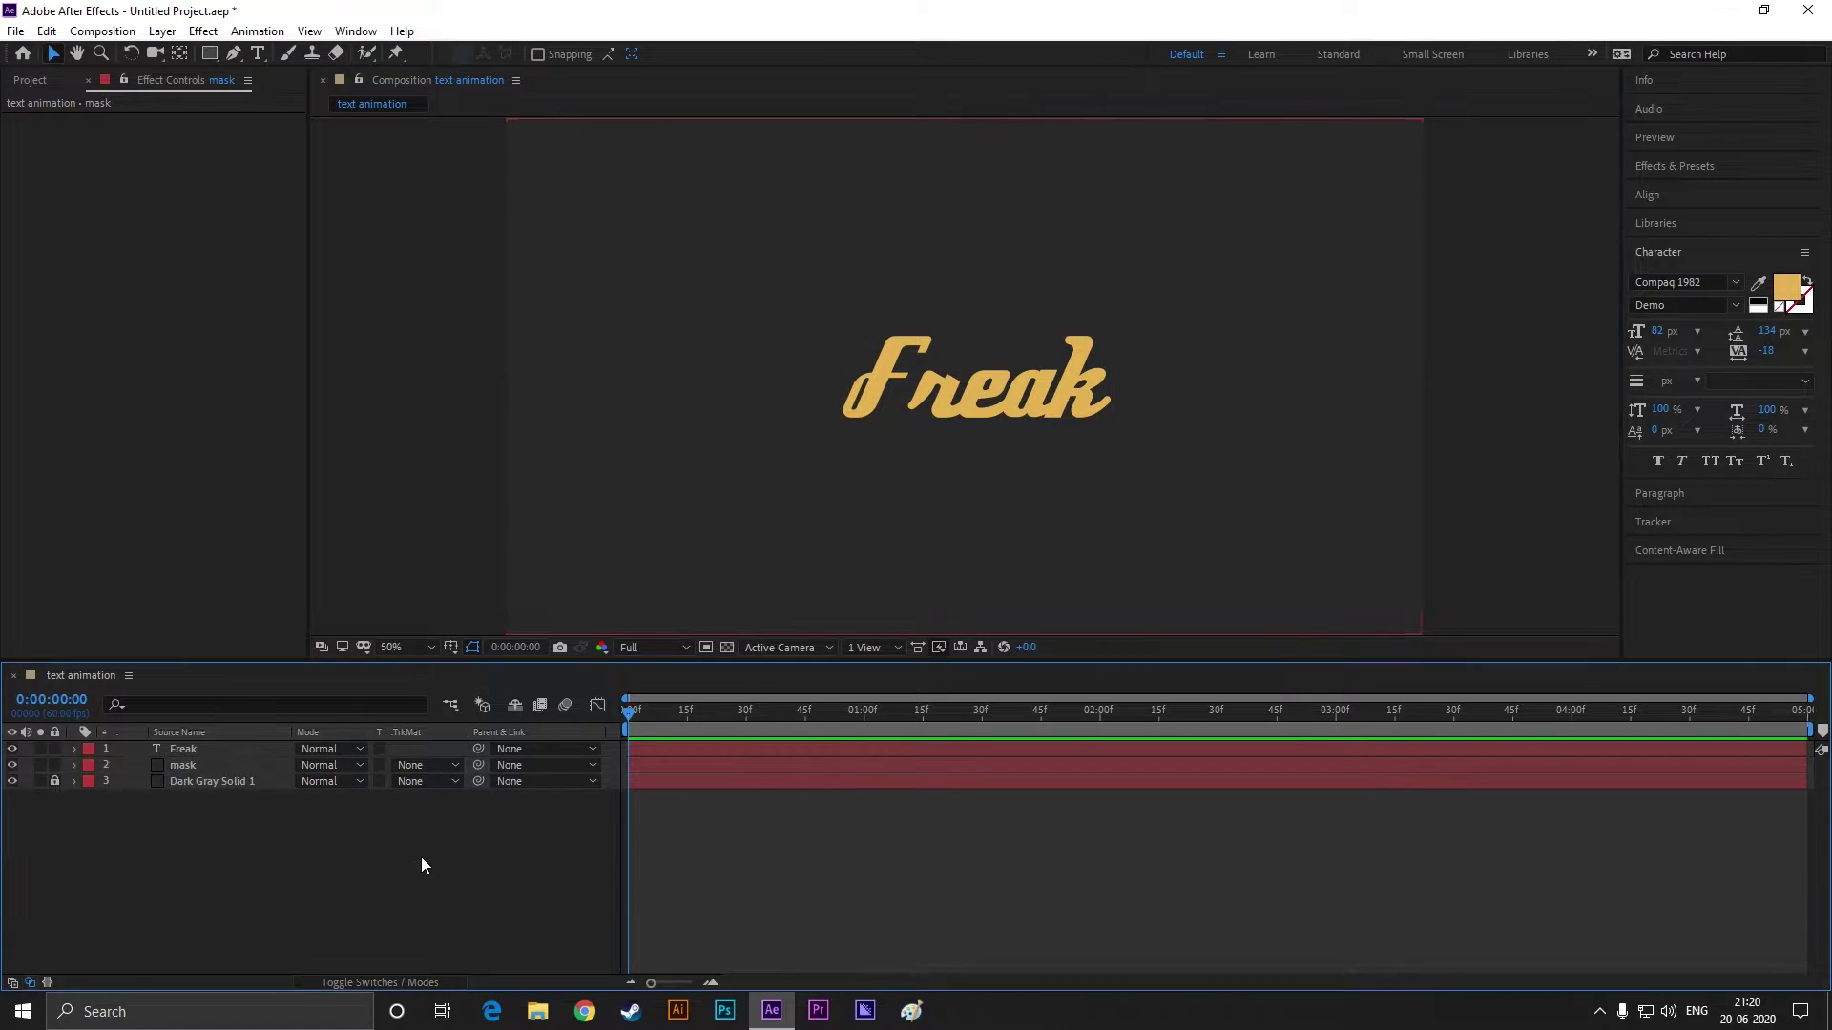
Step: Trace the letter F, including its crossbar, with Pen tool paths on the mask layer
{"action": "left_click", "coordinate": [231, 769]}
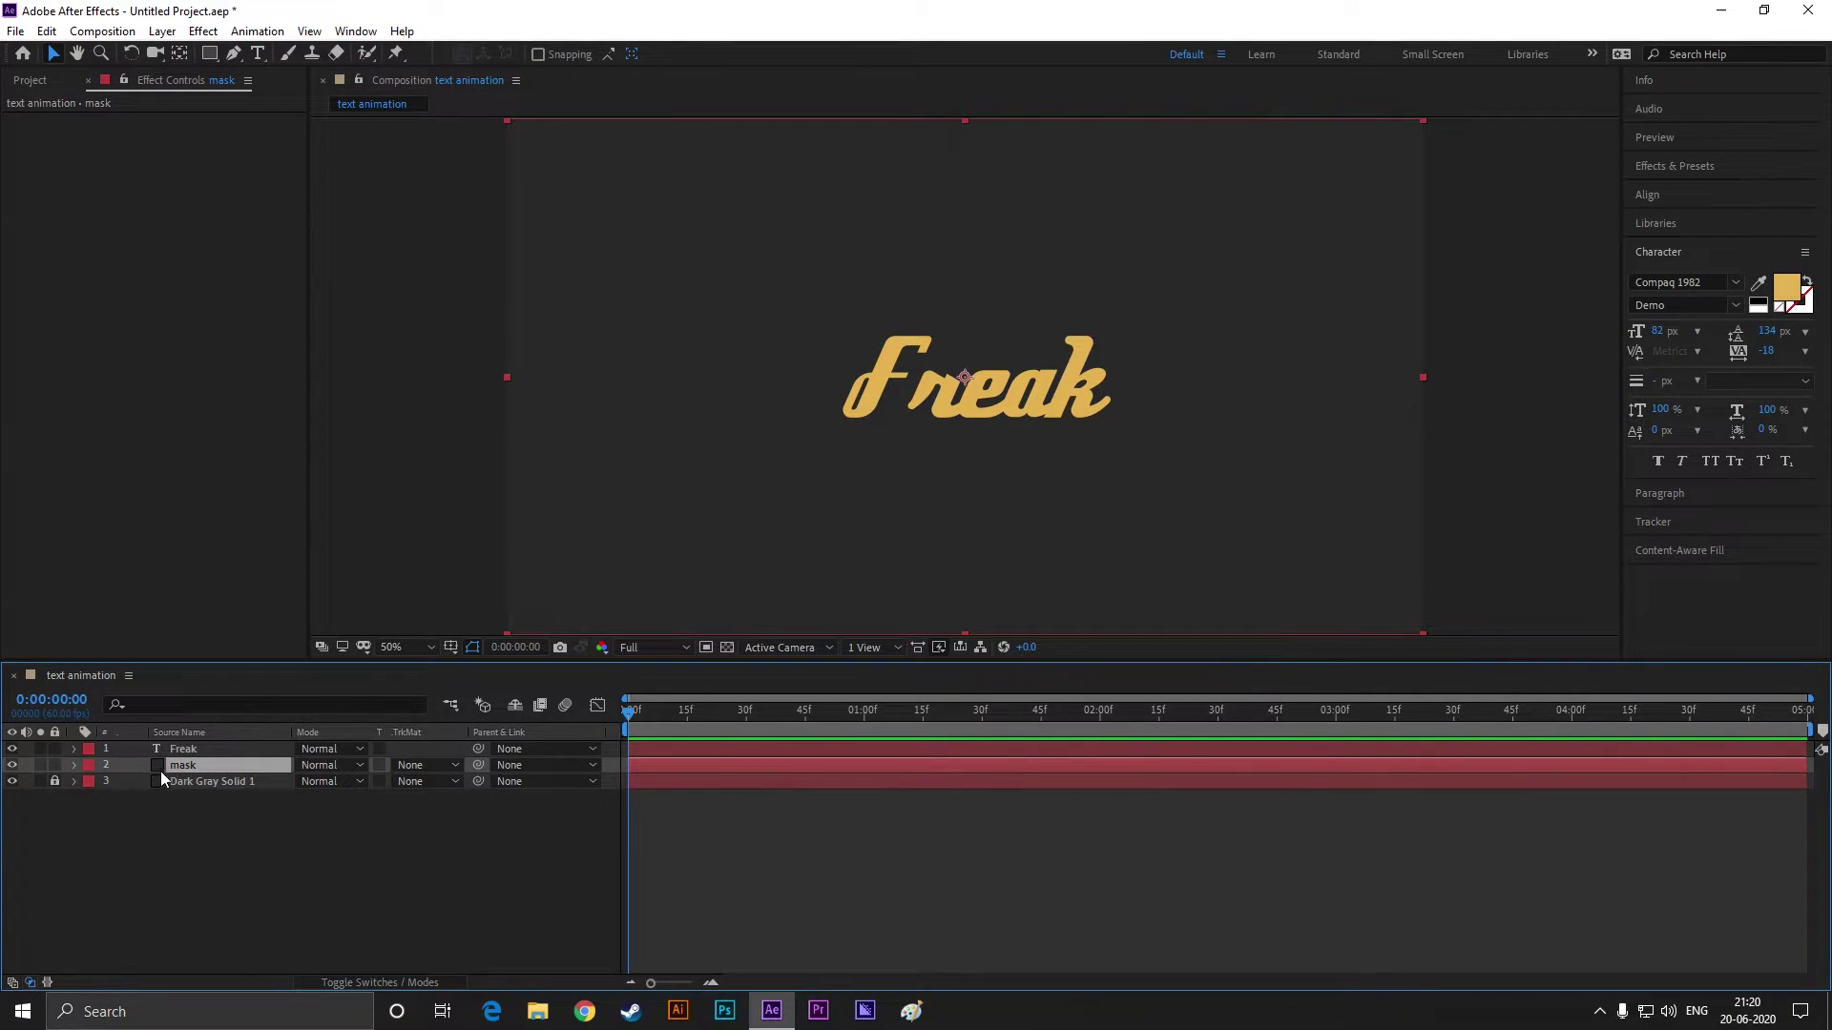
{"action": "left_click", "coordinate": [234, 54]}
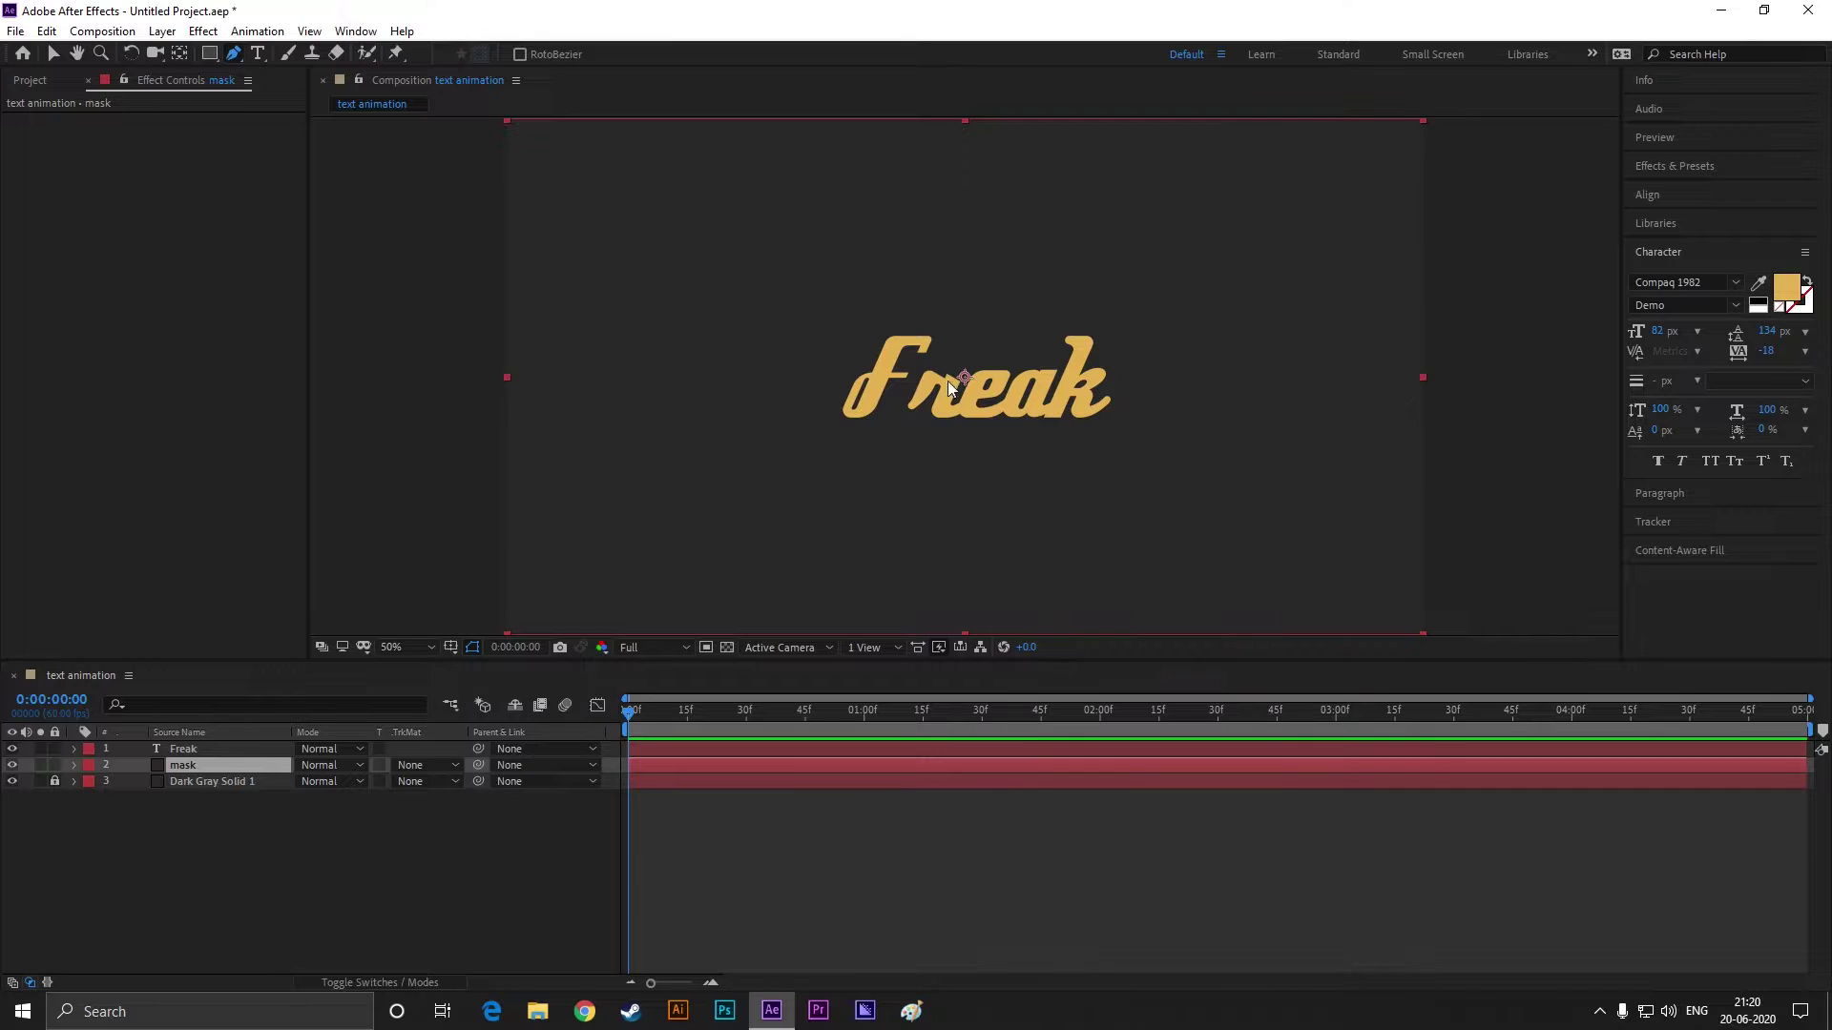
{"action": "scroll", "coordinate": [914, 367], "scroll_direction": "up", "scroll_amount": 2}
{"action": "key", "text": "space"}
{"action": "left_click_drag", "start_coordinate": [1044, 333], "coordinate": [975, 297]}
{"action": "key", "text": "g"}
{"action": "left_click", "coordinate": [858, 300]}
{"action": "left_click", "coordinate": [876, 251]}
{"action": "left_click", "coordinate": [797, 254]}
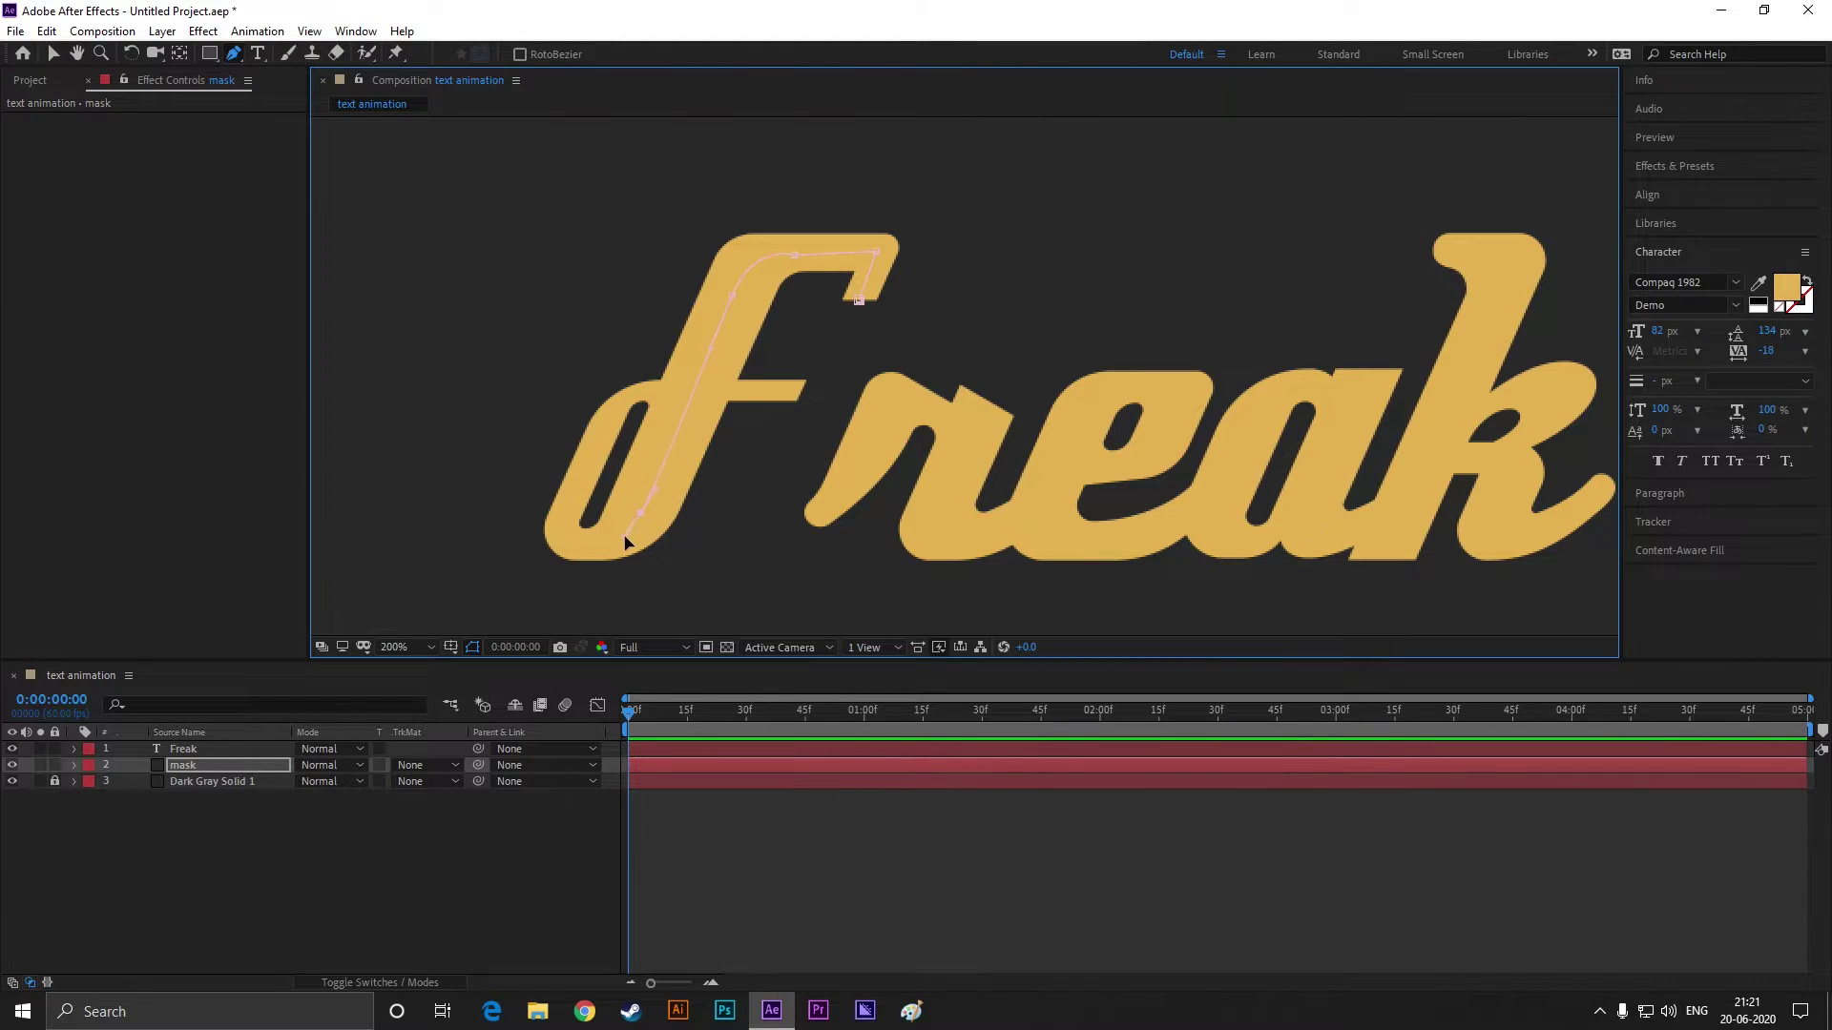
{"action": "left_click", "coordinate": [667, 389]}
{"action": "left_click", "coordinate": [797, 389]}
Step: Start a separate mask path on the mask layer and trace the letter r with the Pen tool
{"action": "left_click", "coordinate": [195, 750]}
{"action": "left_click", "coordinate": [192, 767]}
{"action": "left_click", "coordinate": [810, 522]}
{"action": "left_click_drag", "start_coordinate": [886, 492], "coordinate": [781, 482]}
{"action": "left_click_drag", "start_coordinate": [782, 405], "coordinate": [874, 395]}
{"action": "left_click", "coordinate": [890, 408]}
{"action": "left_click_drag", "start_coordinate": [870, 424], "coordinate": [846, 458]}
{"action": "left_click_drag", "start_coordinate": [844, 479], "coordinate": [839, 492]}
{"action": "left_click_drag", "start_coordinate": [830, 516], "coordinate": [832, 524]}
{"action": "left_click_drag", "start_coordinate": [844, 527], "coordinate": [854, 526]}
Step: Continue the mask path from the r through the strokes of the letter e
{"action": "left_click_drag", "start_coordinate": [973, 406], "coordinate": [976, 400]}
{"action": "left_click_drag", "start_coordinate": [988, 390], "coordinate": [1000, 382]}
{"action": "left_click_drag", "start_coordinate": [1036, 377], "coordinate": [1049, 377]}
{"action": "left_click_drag", "start_coordinate": [1073, 389], "coordinate": [1050, 443]}
{"action": "left_click_drag", "start_coordinate": [1017, 455], "coordinate": [1006, 456]}
{"action": "left_click", "coordinate": [969, 455]}
{"action": "left_click", "coordinate": [978, 434]}
{"action": "left_click_drag", "start_coordinate": [1168, 394], "coordinate": [1179, 389]}
{"action": "left_click_drag", "start_coordinate": [1214, 380], "coordinate": [1115, 532]}
{"action": "left_click_drag", "start_coordinate": [1173, 523], "coordinate": [1189, 512]}
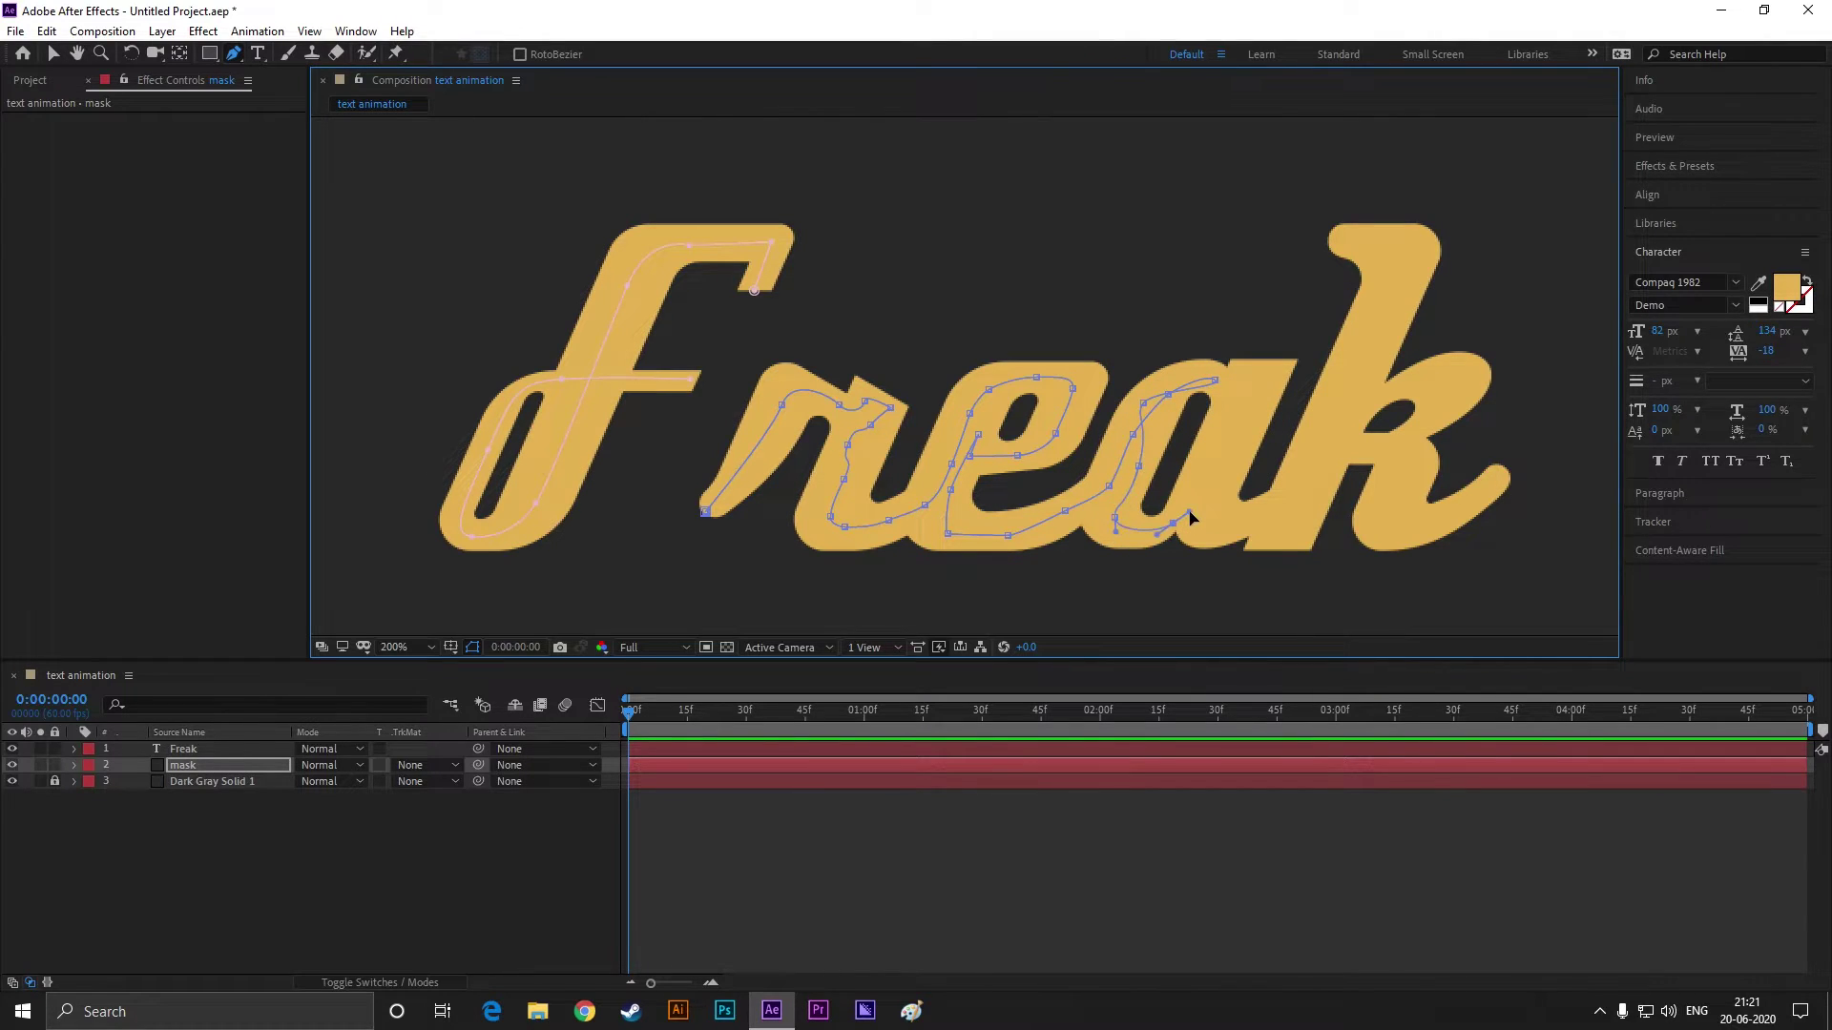
{"action": "key", "text": "ctrl+z"}
{"action": "key", "text": "ctrl+z"}
{"action": "key", "text": "ctrl+z"}
{"action": "key", "text": "ctrl+z"}
{"action": "key", "text": "ctrl+z"}
{"action": "key", "text": "ctrl+z"}
{"action": "key", "text": "ctrl+z"}
{"action": "key", "text": "ctrl+z"}
Step: Continue the mask path along the letter a, undoing the misplaced last point
{"action": "mouse_move", "coordinate": [1106, 466]}
{"action": "left_mouse_down"}
{"action": "mouse_move", "coordinate": [1175, 376]}
{"action": "mouse_move", "coordinate": [1174, 394]}
{"action": "left_mouse_up"}
{"action": "left_click", "coordinate": [1211, 372]}
{"action": "left_click_drag", "start_coordinate": [1141, 435], "coordinate": [1147, 450]}
{"action": "left_click_drag", "start_coordinate": [1121, 514], "coordinate": [1126, 524]}
{"action": "left_click_drag", "start_coordinate": [1135, 533], "coordinate": [1193, 500]}
{"action": "left_click_drag", "start_coordinate": [1213, 446], "coordinate": [1218, 434]}
{"action": "left_click_drag", "start_coordinate": [1232, 389], "coordinate": [1254, 378]}
{"action": "left_click_drag", "start_coordinate": [1241, 427], "coordinate": [1237, 439]}
{"action": "left_click_drag", "start_coordinate": [1217, 479], "coordinate": [1272, 530]}
{"action": "key", "text": "ctrl+z"}
Step: Extend the mask path through the stem, upper loop and leg of the letter k
{"action": "left_click_drag", "start_coordinate": [1283, 535], "coordinate": [1306, 509]}
{"action": "left_click_drag", "start_coordinate": [1310, 447], "coordinate": [1314, 433]}
{"action": "left_click_drag", "start_coordinate": [1325, 390], "coordinate": [1330, 378]}
{"action": "left_click_drag", "start_coordinate": [1358, 315], "coordinate": [1377, 259]}
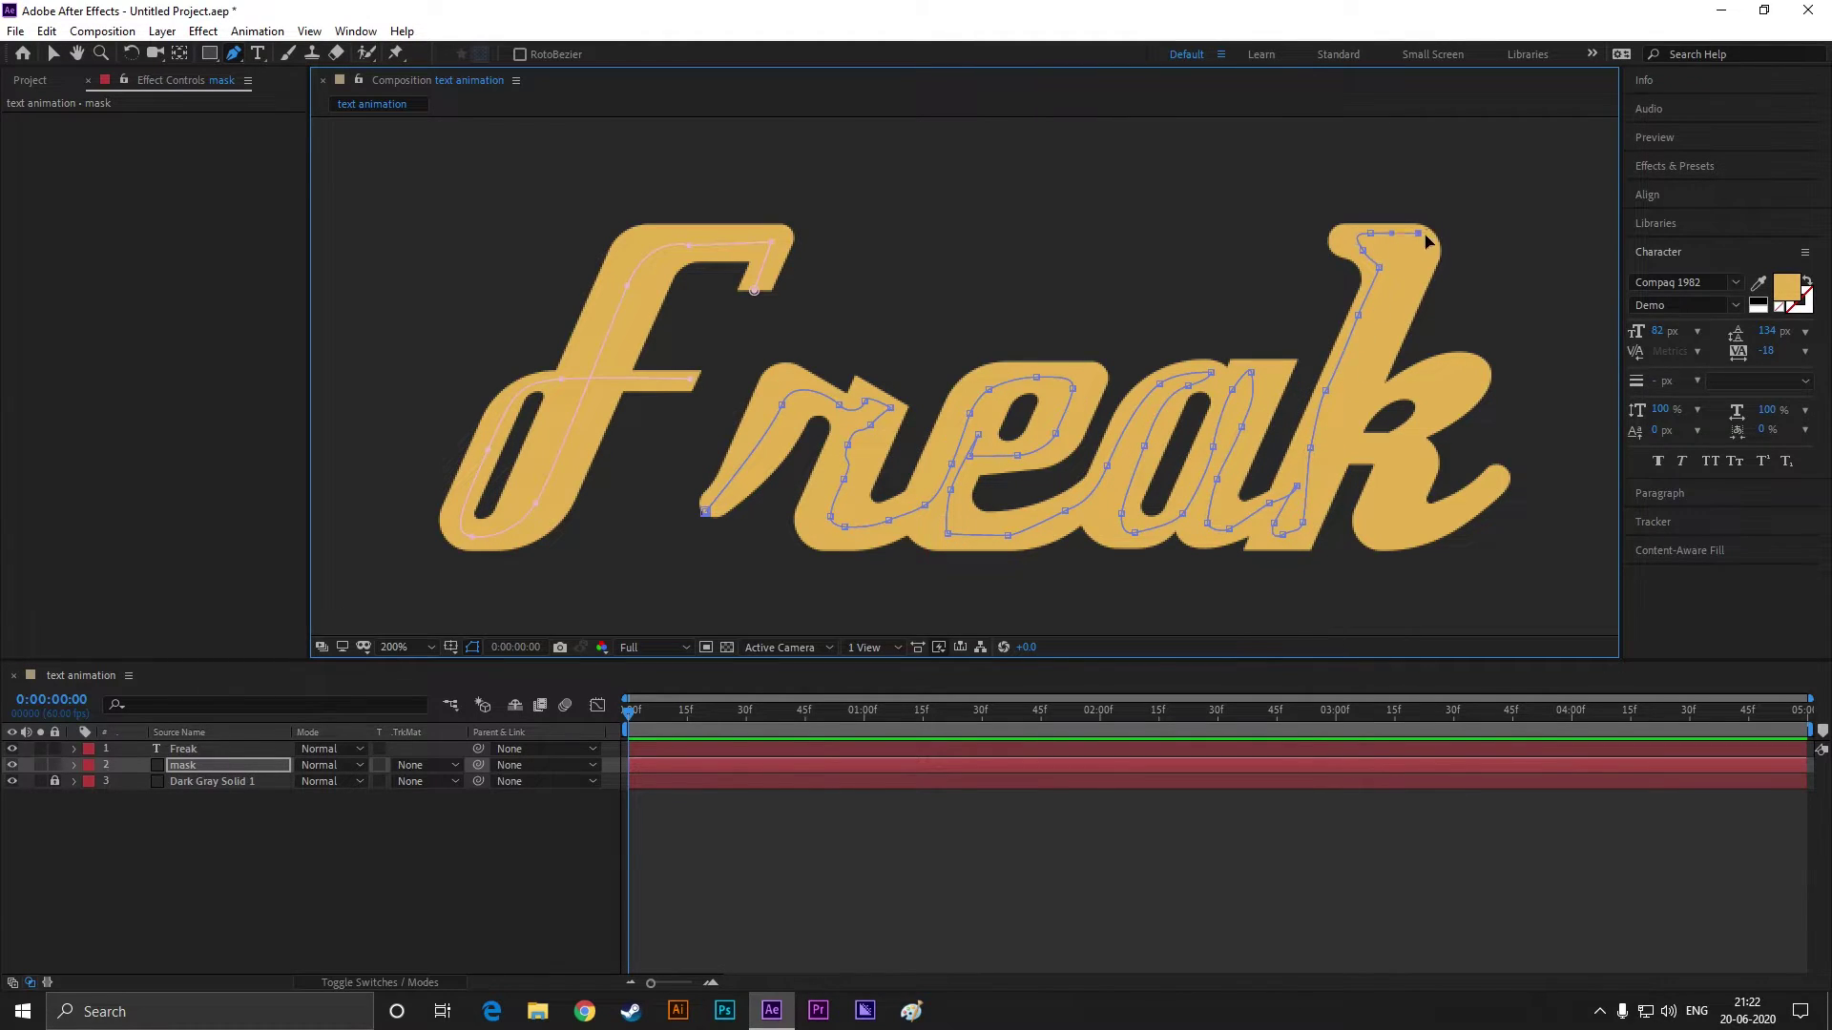
{"action": "left_click_drag", "start_coordinate": [1358, 410], "coordinate": [1371, 403]}
{"action": "left_click_drag", "start_coordinate": [1411, 382], "coordinate": [1426, 375]}
{"action": "left_click_drag", "start_coordinate": [1452, 370], "coordinate": [1459, 375]}
{"action": "left_click_drag", "start_coordinate": [1449, 400], "coordinate": [1403, 434]}
{"action": "left_click_drag", "start_coordinate": [1377, 440], "coordinate": [1363, 441]}
{"action": "left_click", "coordinate": [1329, 433]}
{"action": "left_click_drag", "start_coordinate": [1320, 467], "coordinate": [1322, 474]}
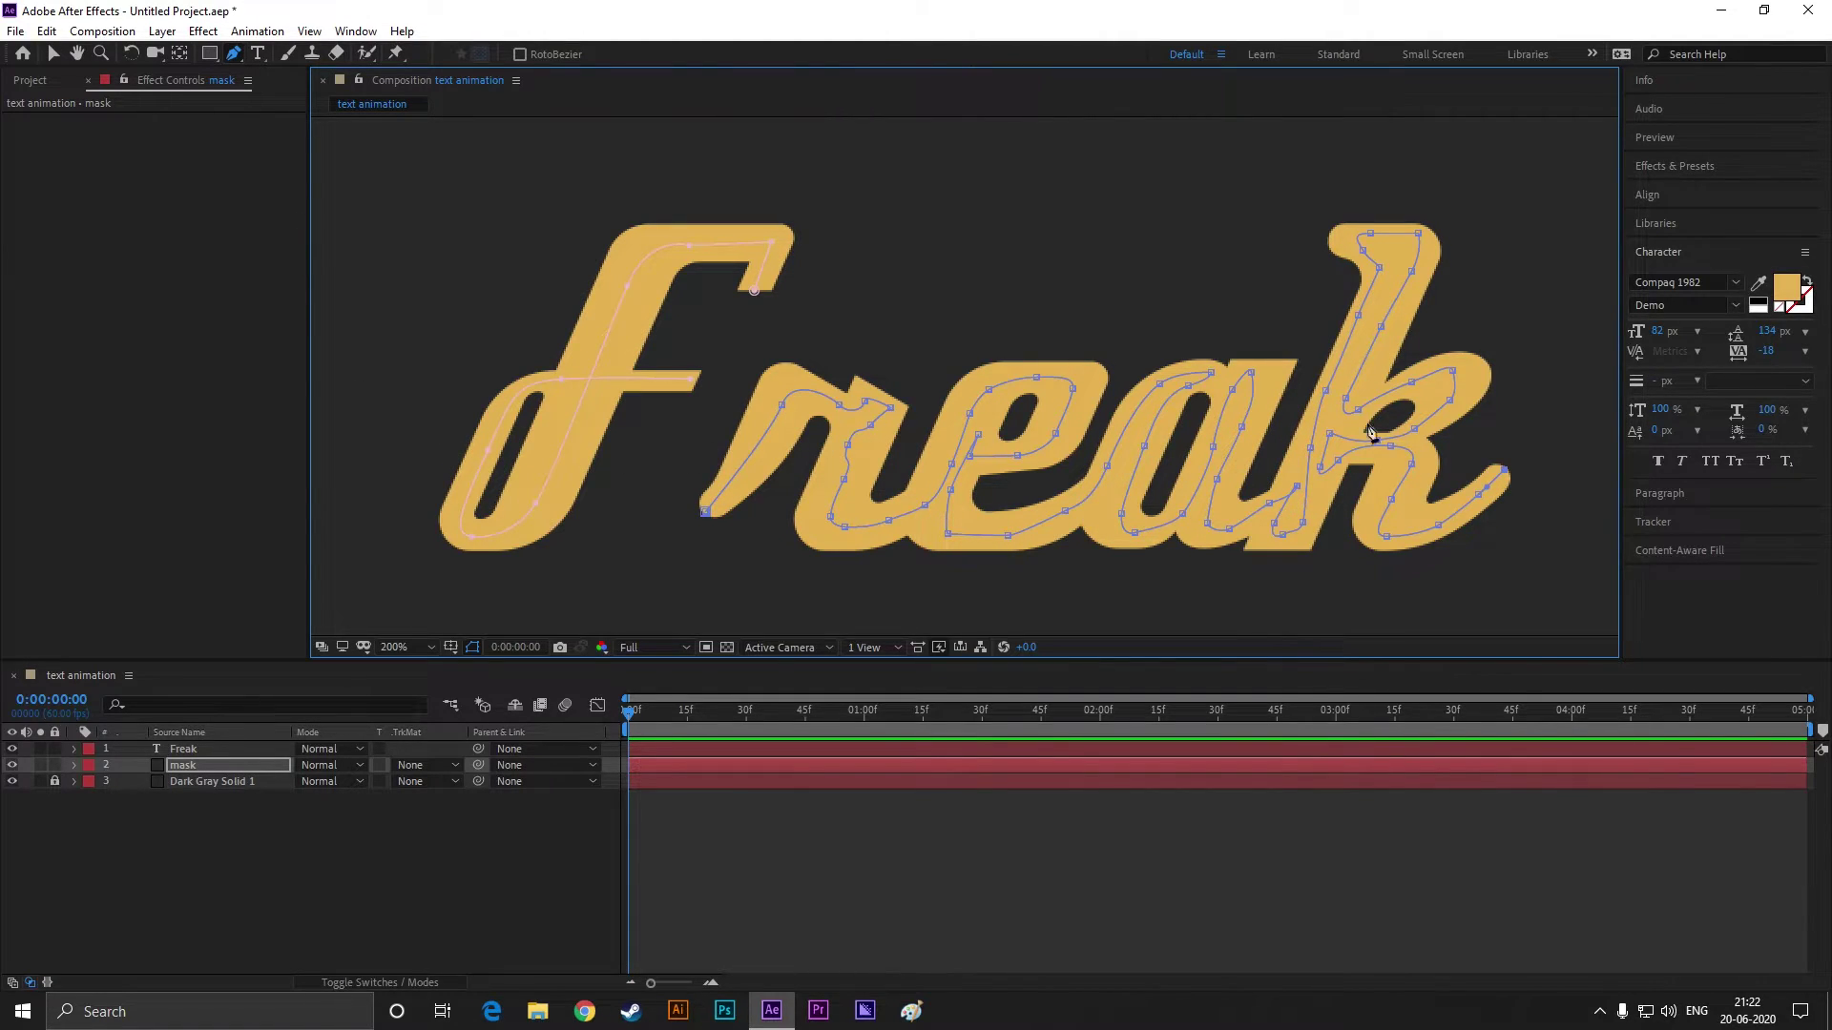
Step: Apply the Stroke effect to the mask layer, enabling All Masks and setting the brush size to 9.2
{"action": "left_click", "coordinate": [1665, 167]}
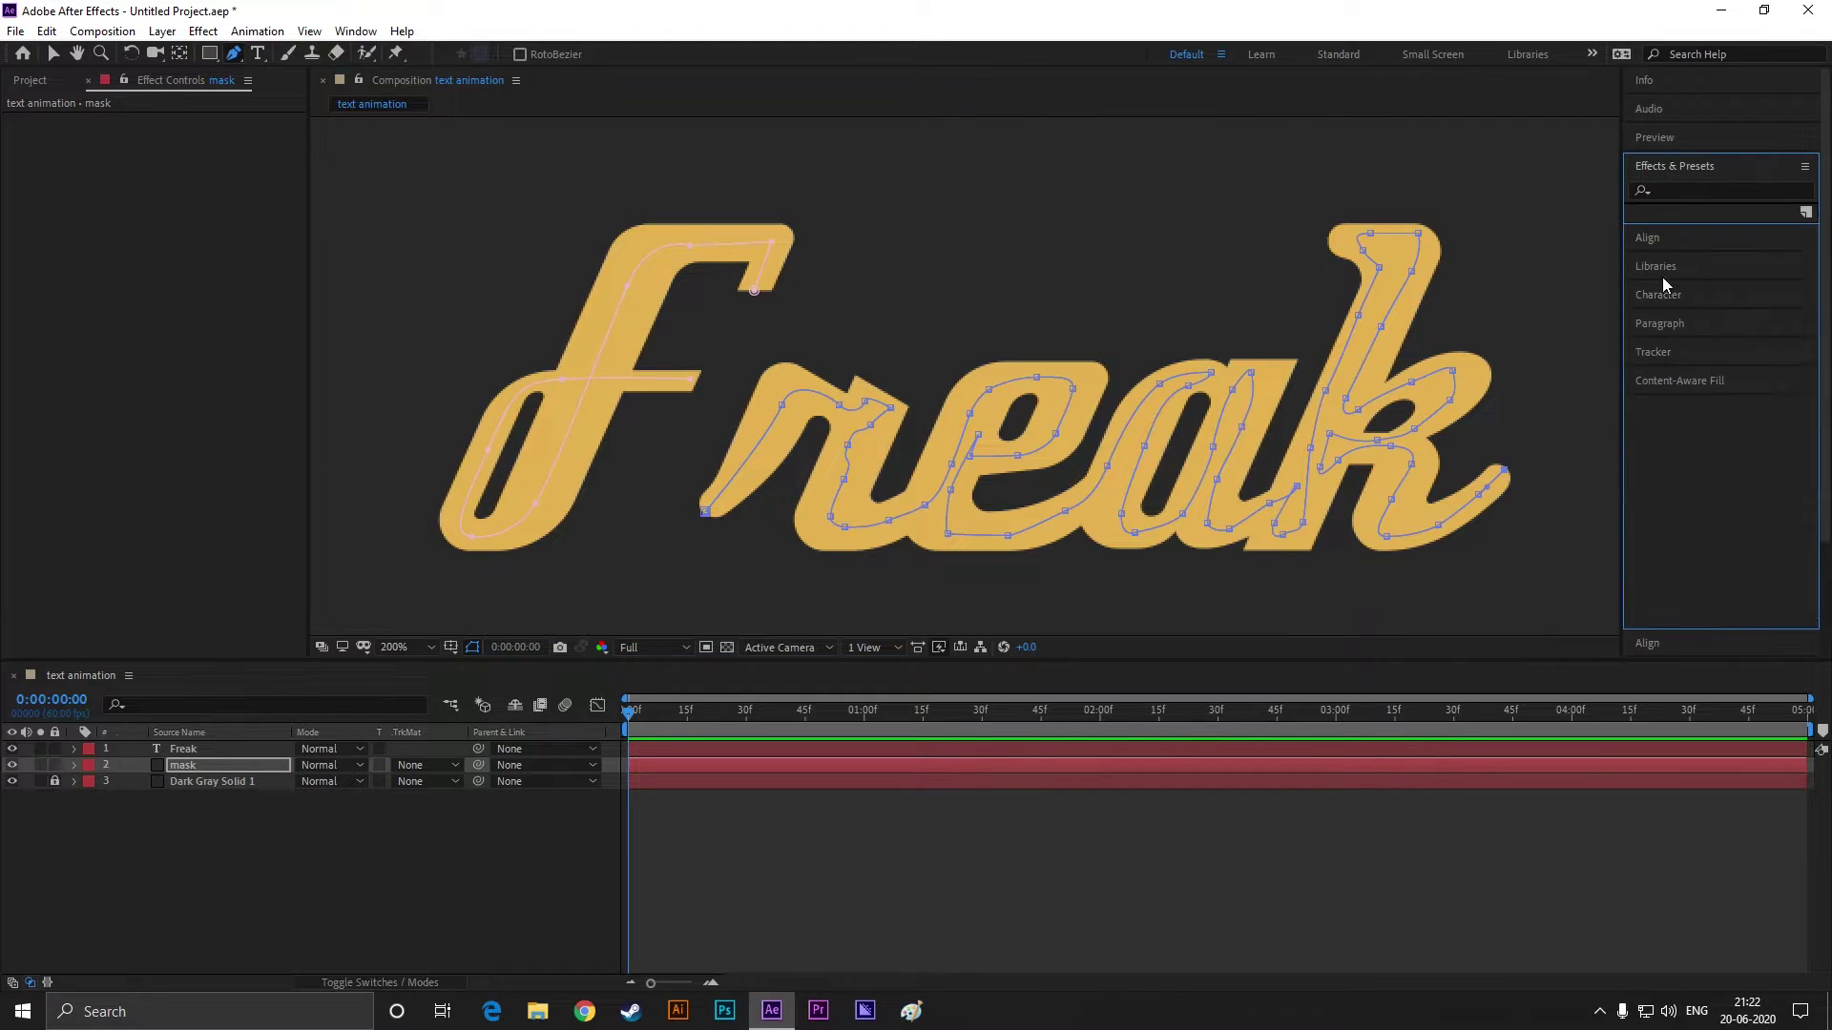
{"action": "left_click", "coordinate": [1680, 192]}
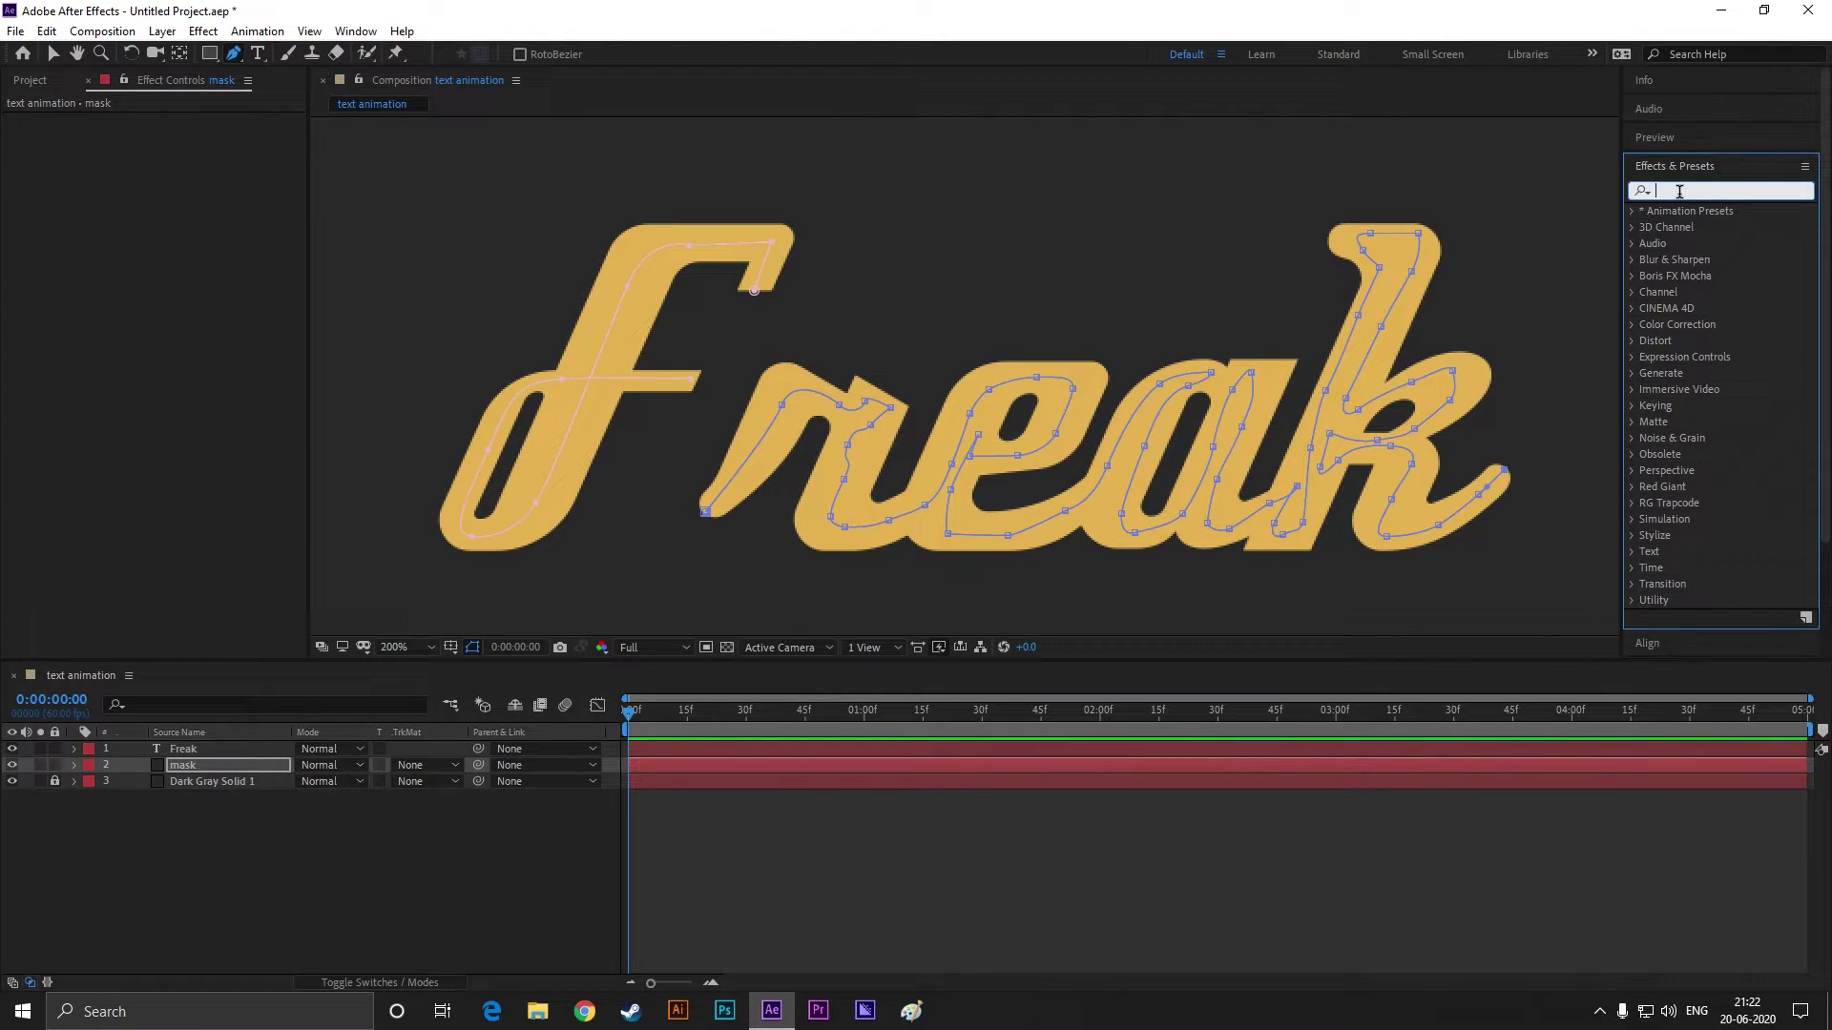
{"action": "type", "text": "stroke"}
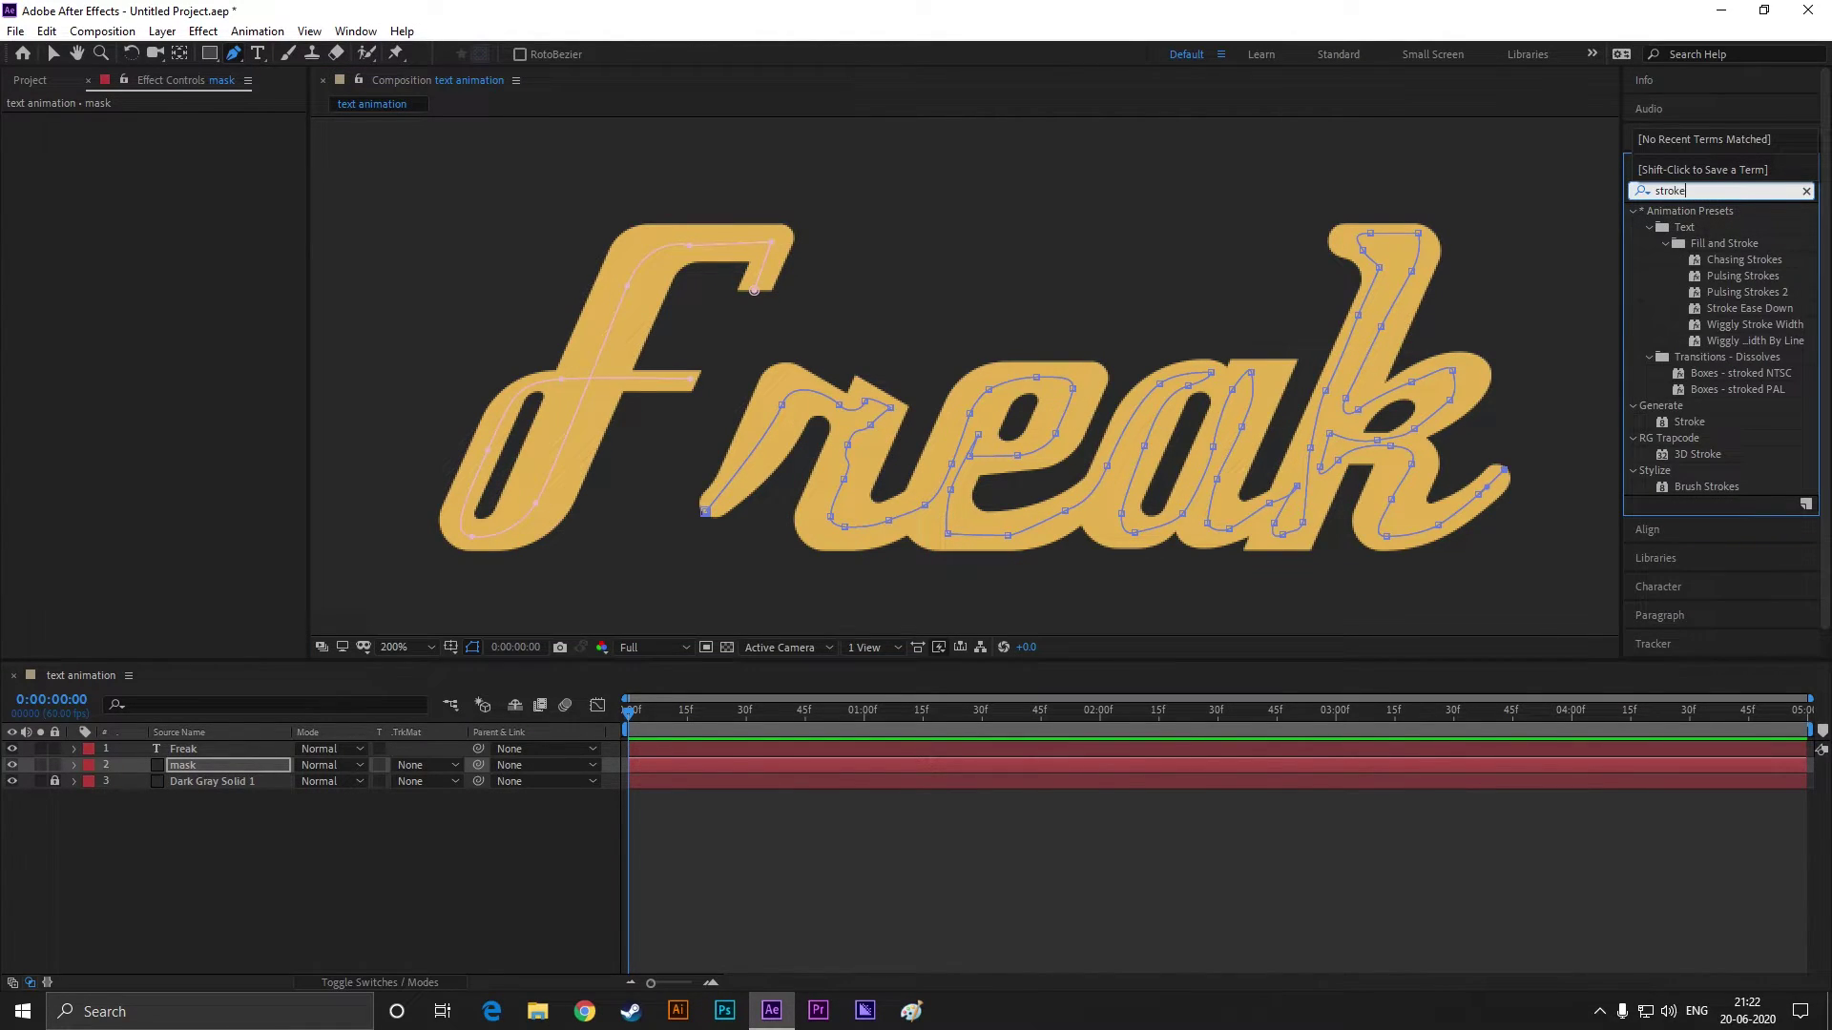
{"action": "double_click", "coordinate": [1687, 426]}
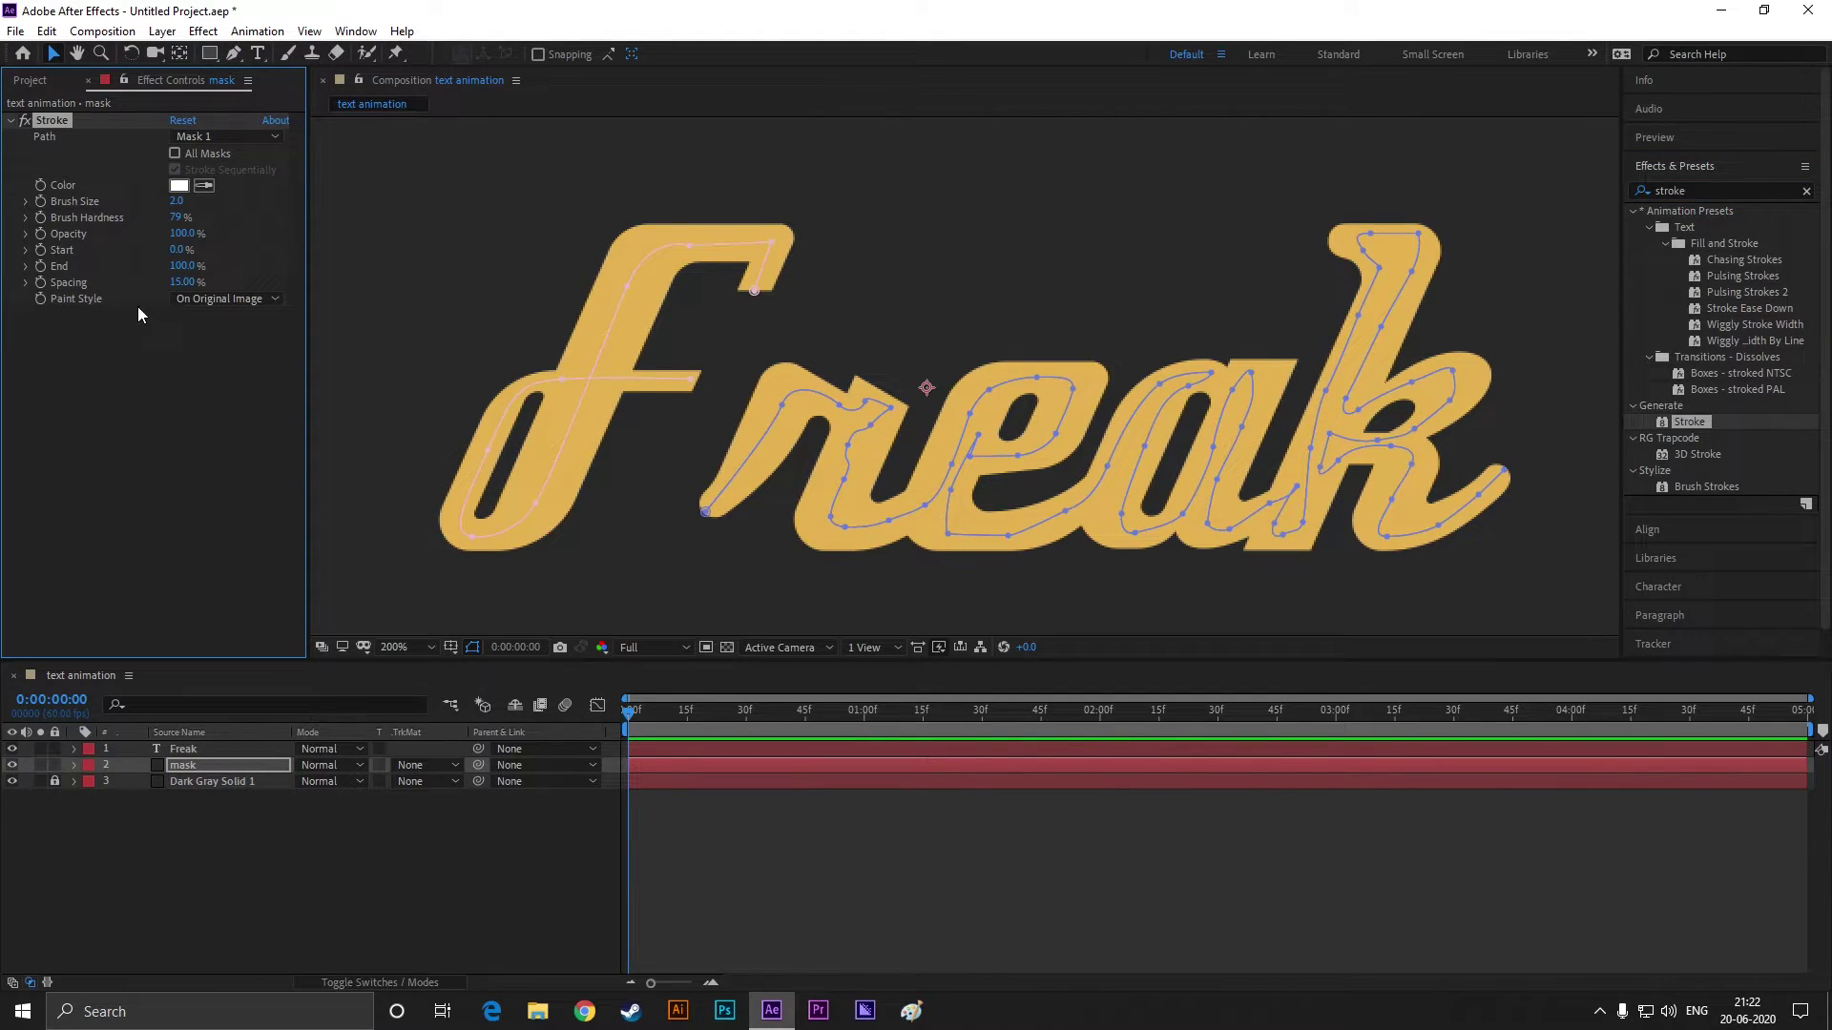
{"action": "left_click", "coordinate": [191, 153]}
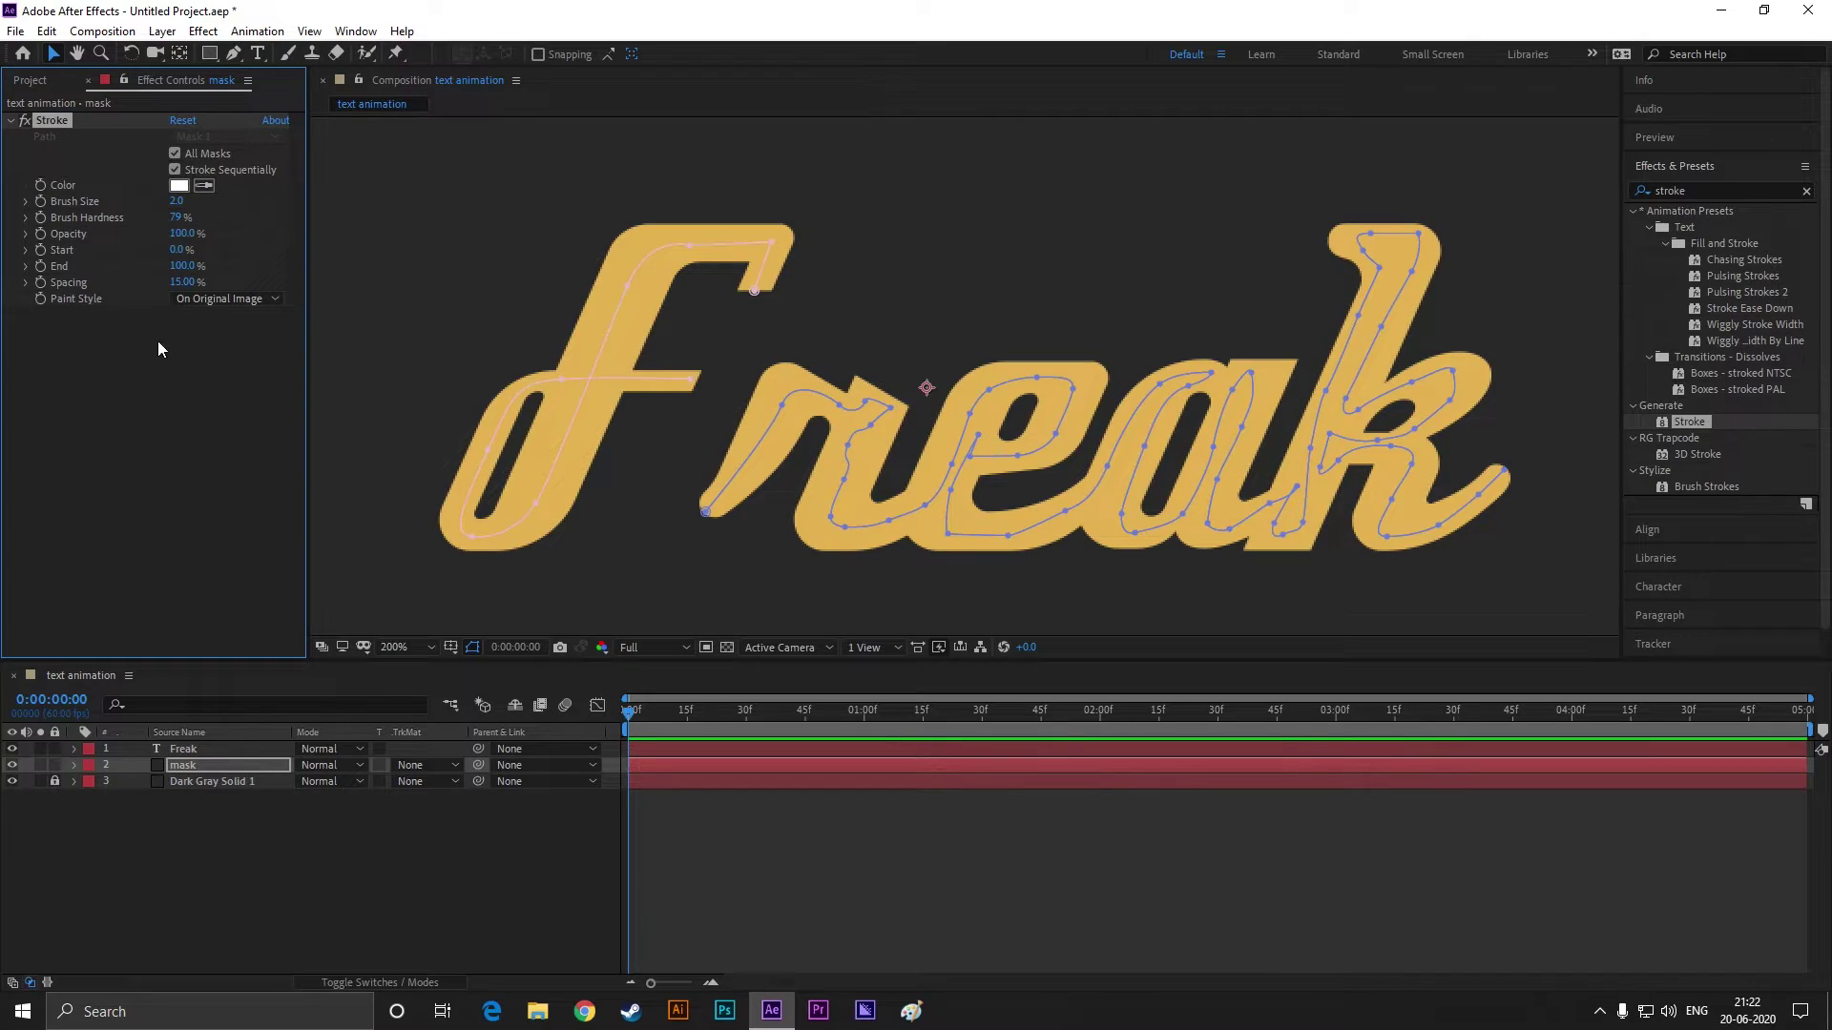
{"action": "left_click_drag", "start_coordinate": [207, 197], "coordinate": [240, 199]}
Step: Set the Freak text layer's opacity to 82% and reselect the mask layer
{"action": "left_click", "coordinate": [183, 749]}
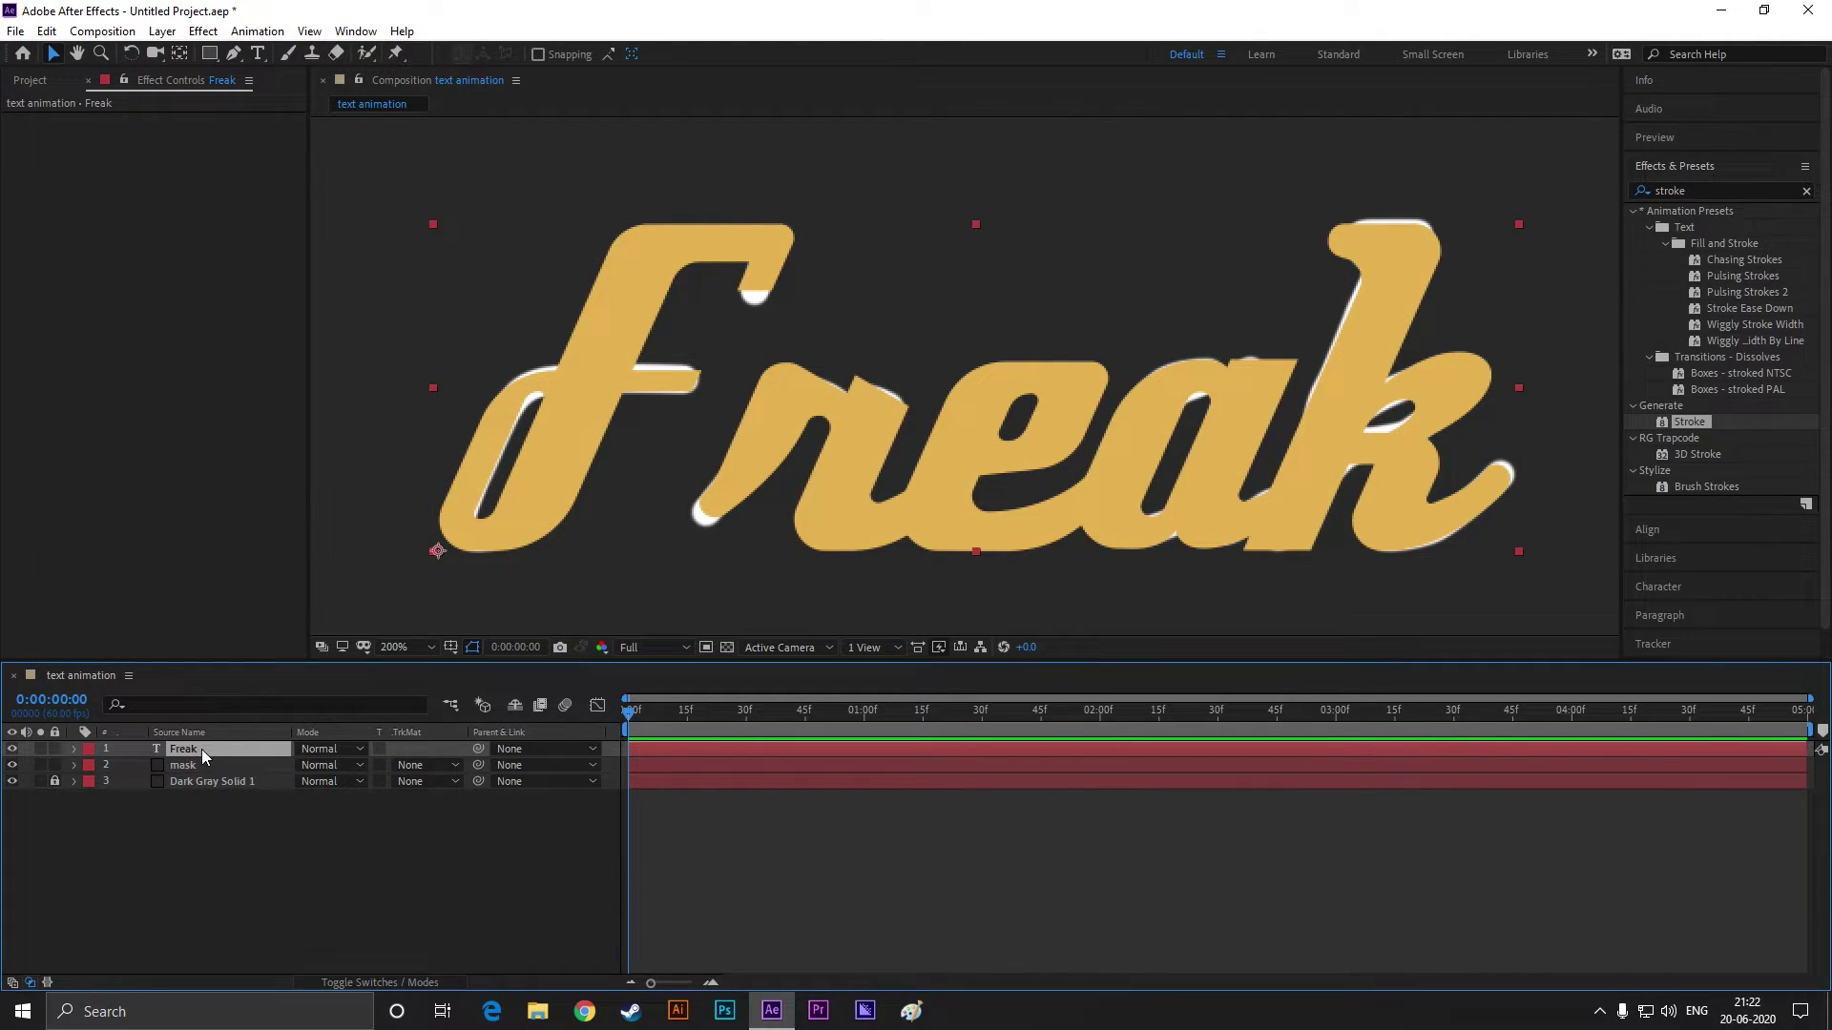
{"action": "key", "text": "t"}
{"action": "mouse_move", "coordinate": [318, 765]}
{"action": "left_mouse_down"}
{"action": "mouse_move", "coordinate": [274, 773]}
{"action": "mouse_move", "coordinate": [299, 769]}
{"action": "left_mouse_up"}
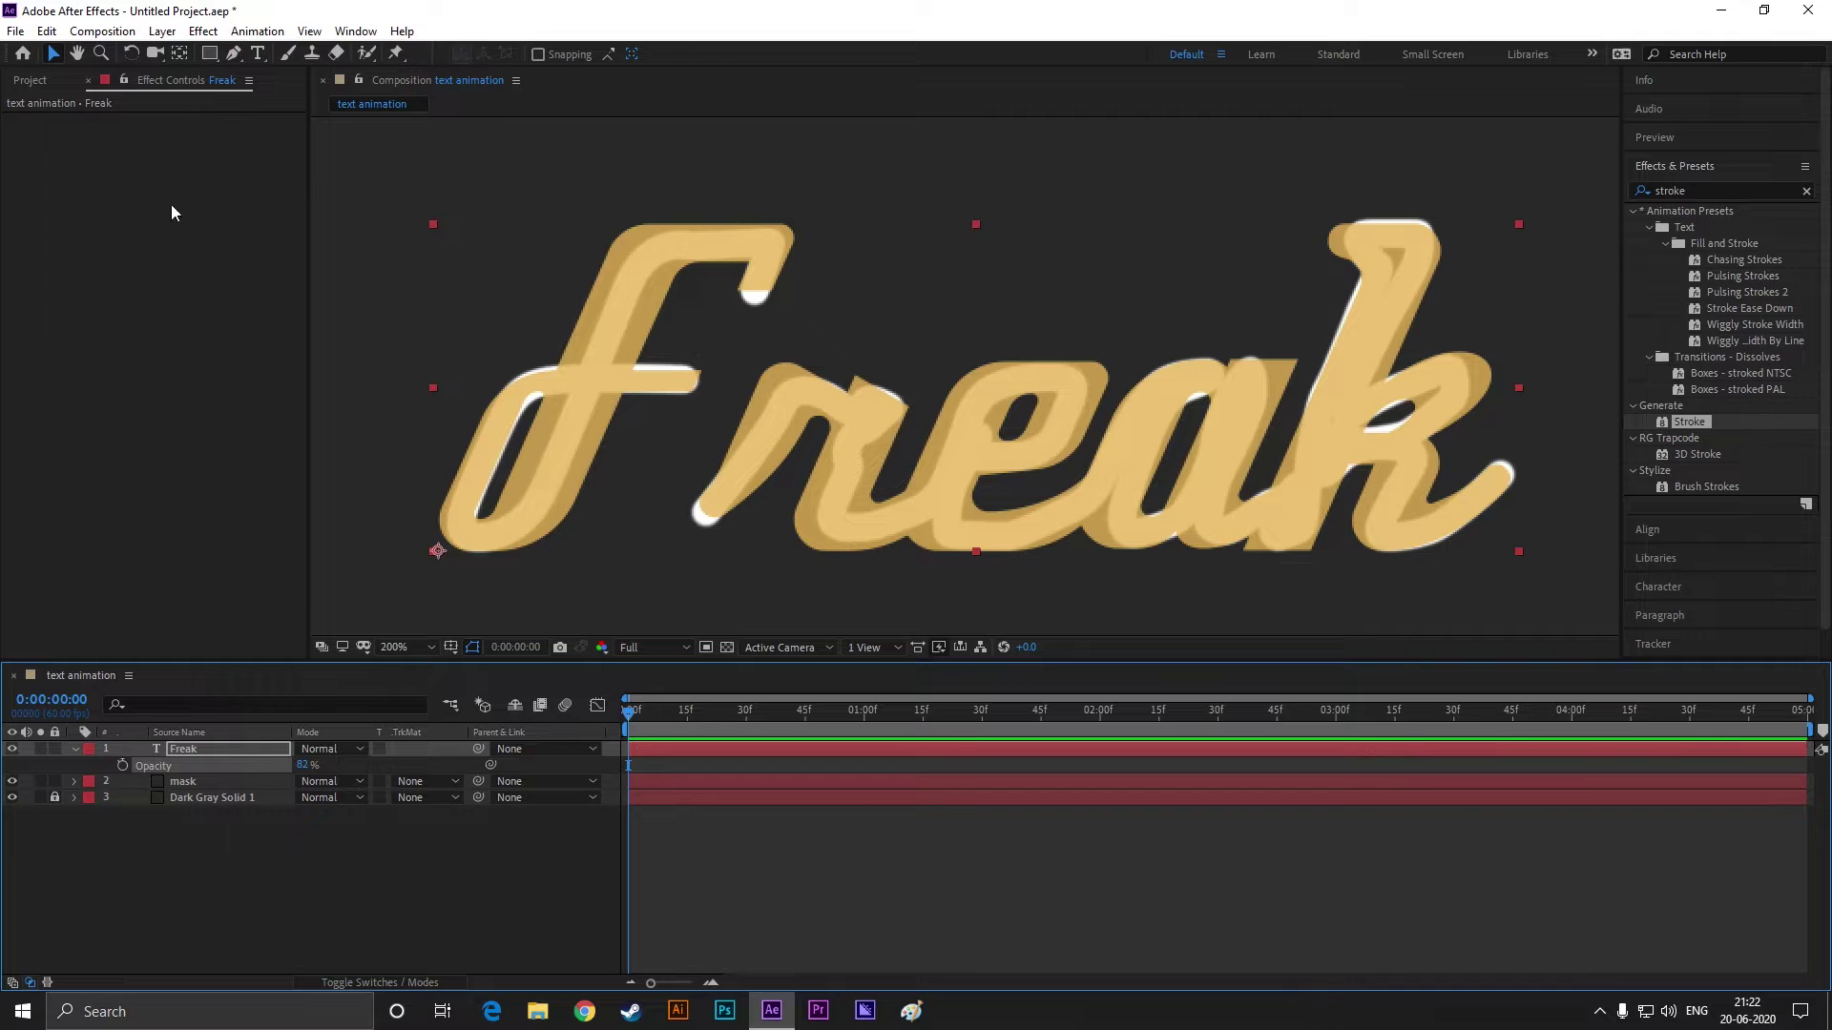
{"action": "left_click", "coordinate": [183, 780]}
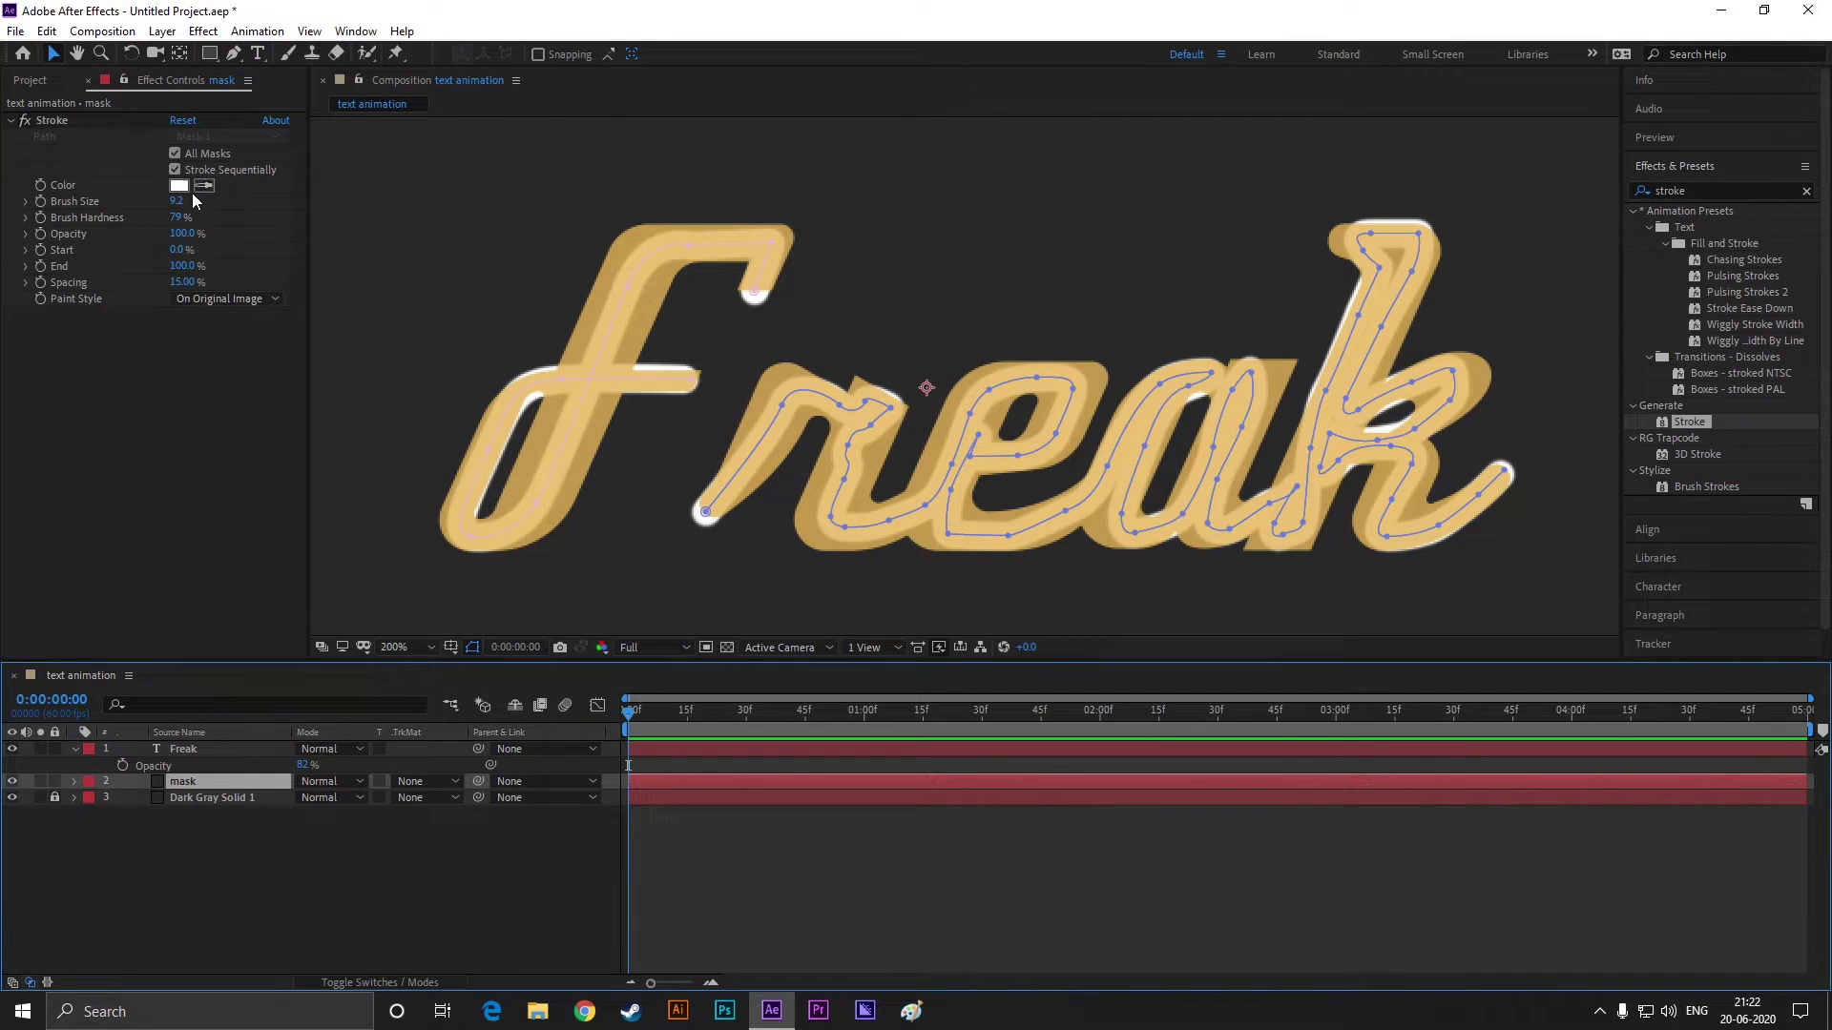
Step: Raise the mask layer's Stroke brush size to 20.3 and its brush hardness to 100%
{"action": "mouse_move", "coordinate": [175, 201]}
{"action": "left_mouse_down"}
{"action": "mouse_move", "coordinate": [334, 204]}
{"action": "mouse_move", "coordinate": [249, 209]}
{"action": "mouse_move", "coordinate": [246, 227]}
{"action": "mouse_move", "coordinate": [366, 212]}
{"action": "left_mouse_up"}
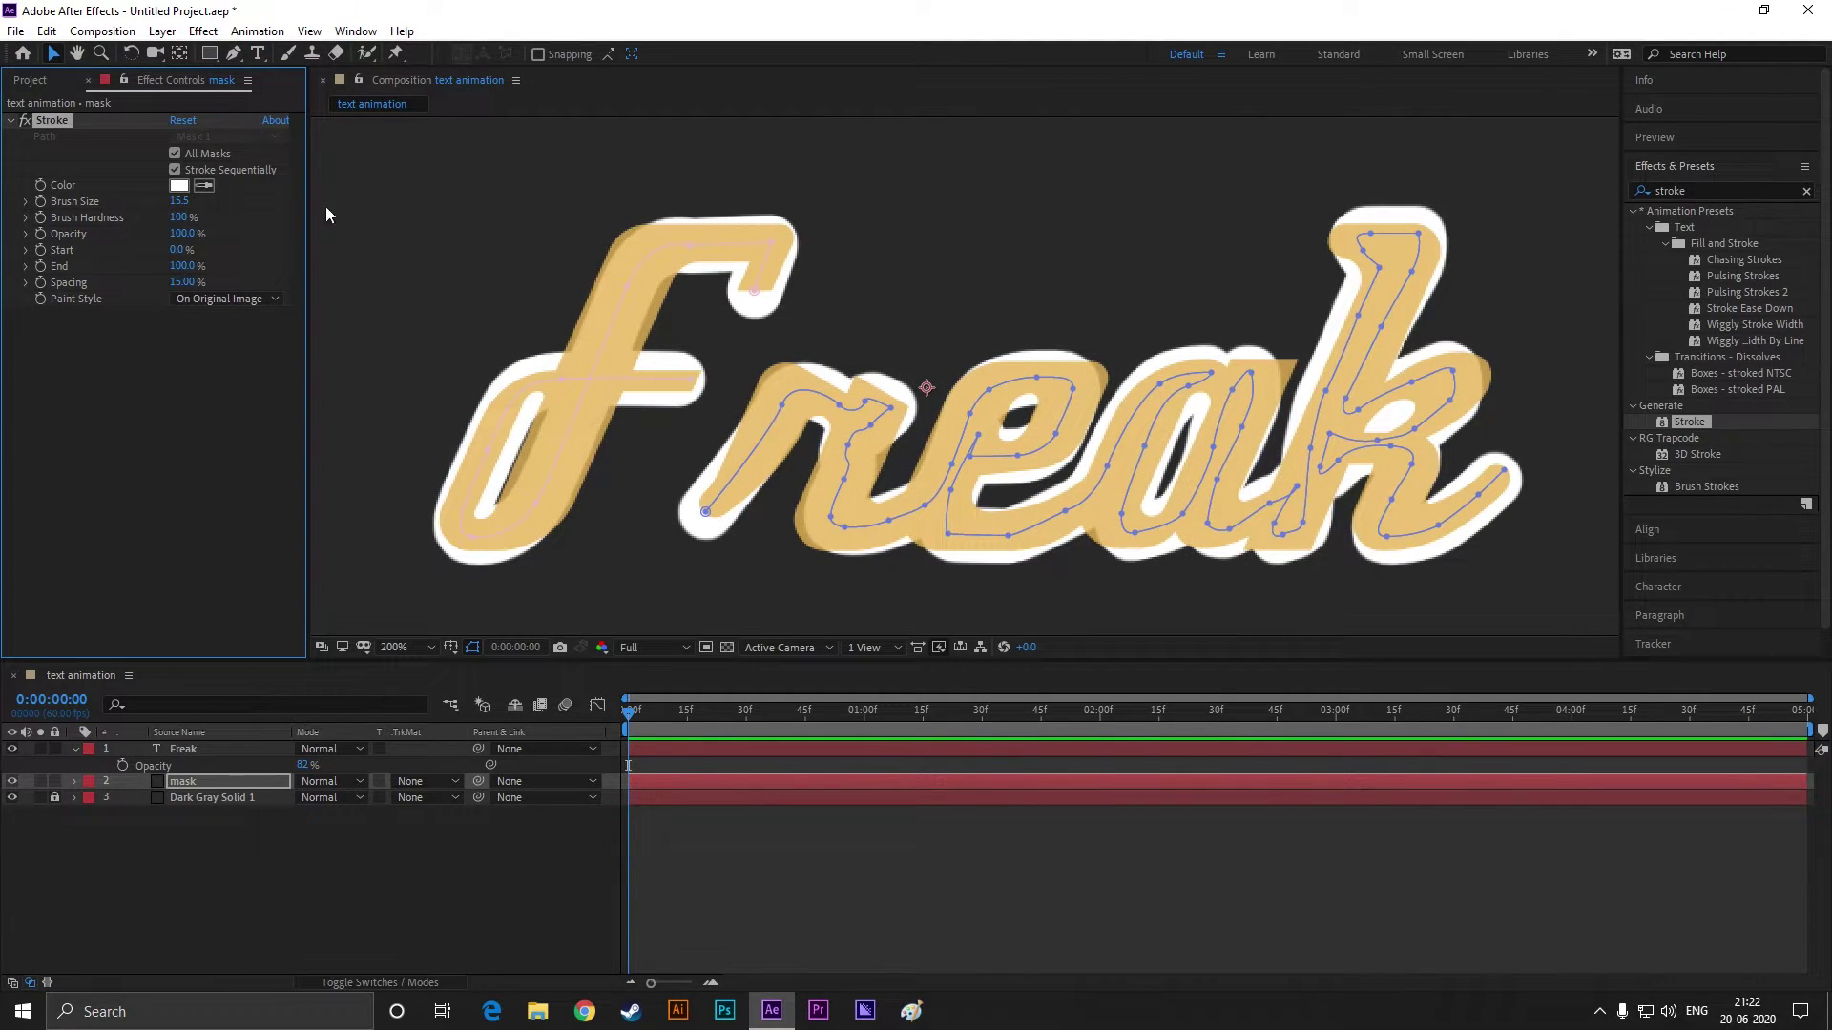
{"action": "left_click_drag", "start_coordinate": [179, 202], "coordinate": [236, 202]}
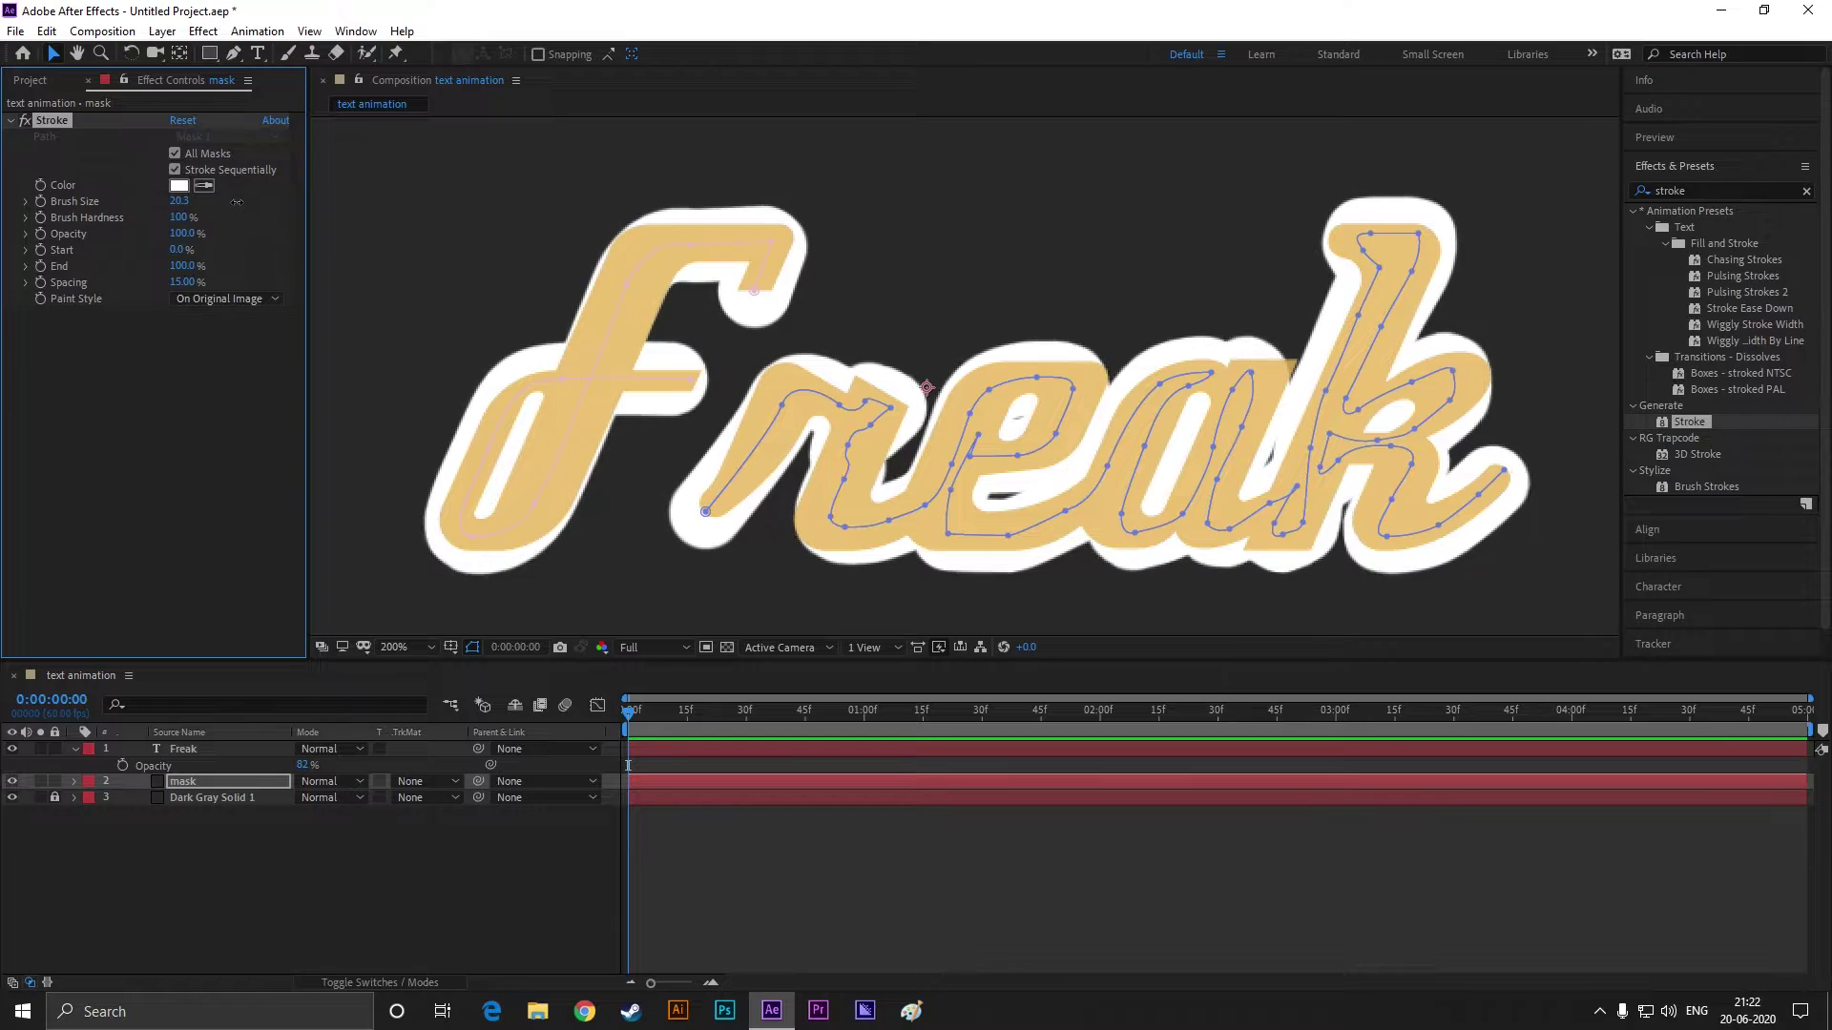
Step: Adjust individual mask path points on the letters a, r and k to follow the letter shapes more closely
{"action": "left_click", "coordinate": [1249, 371]}
{"action": "left_click_drag", "start_coordinate": [1241, 426], "coordinate": [1268, 375]}
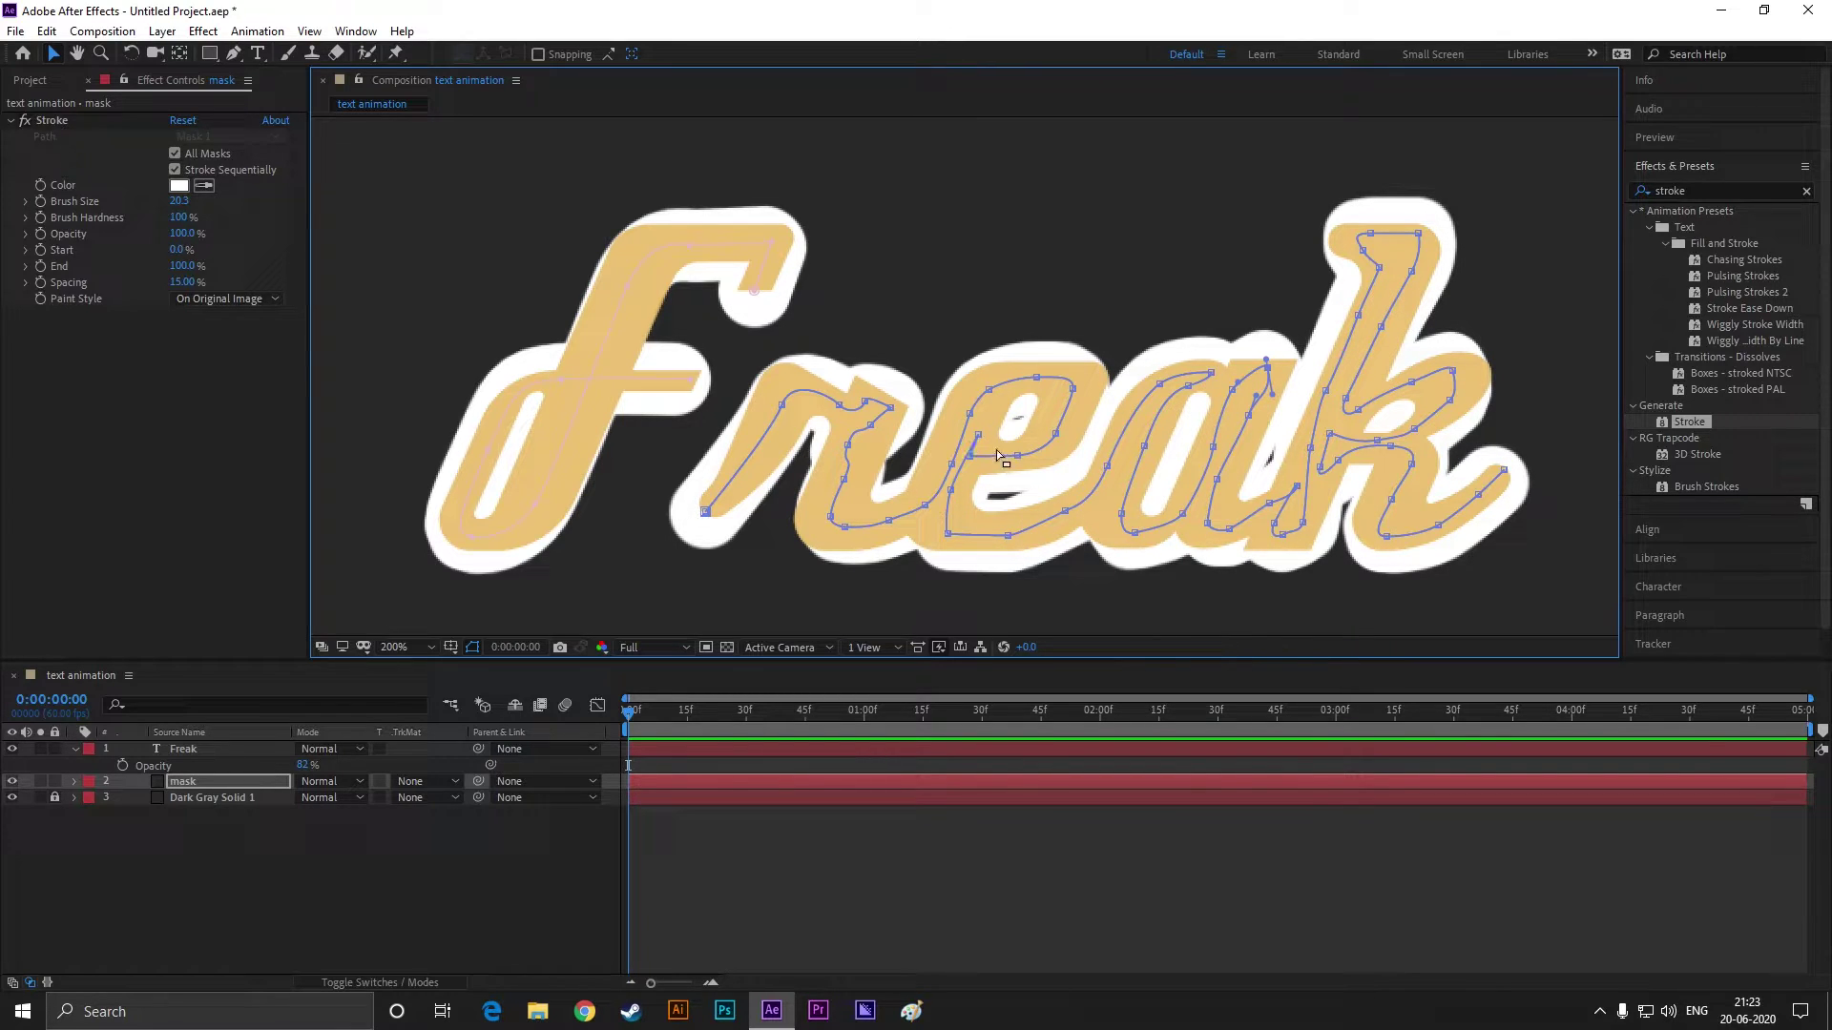
{"action": "left_click_drag", "start_coordinate": [831, 517], "coordinate": [819, 518]}
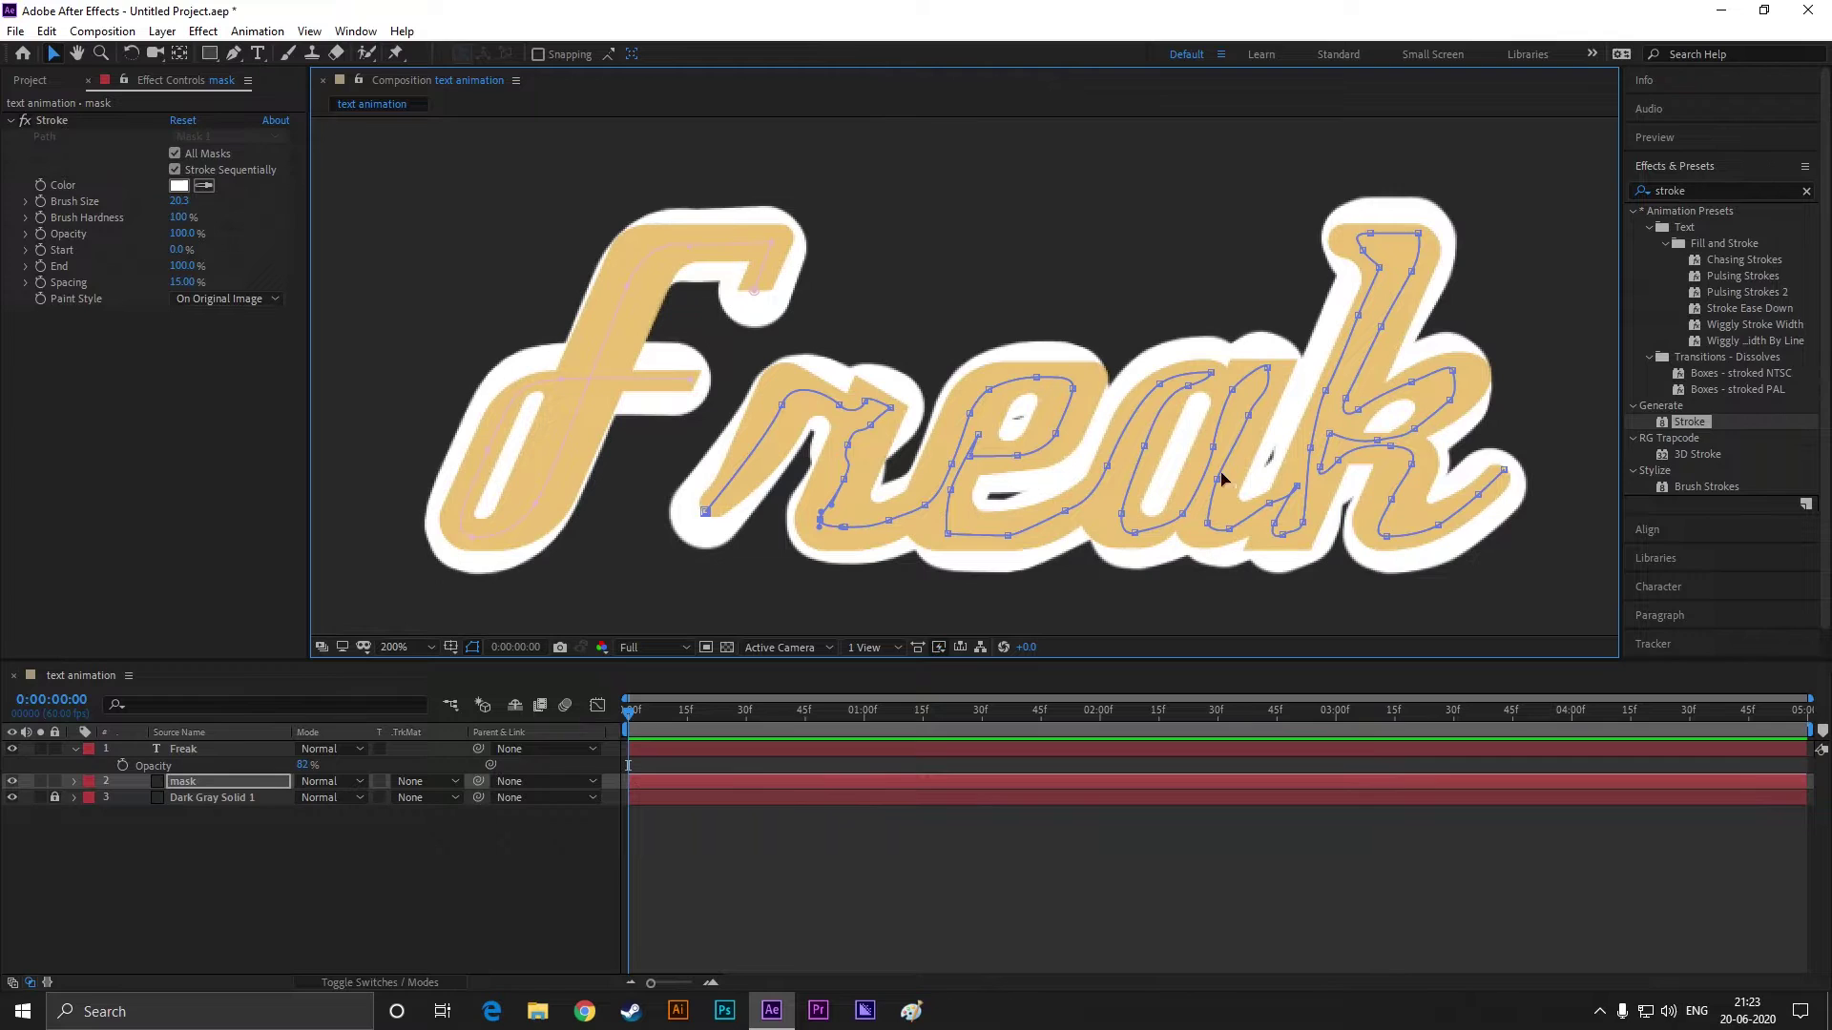
{"action": "left_click_drag", "start_coordinate": [1448, 404], "coordinate": [1460, 392]}
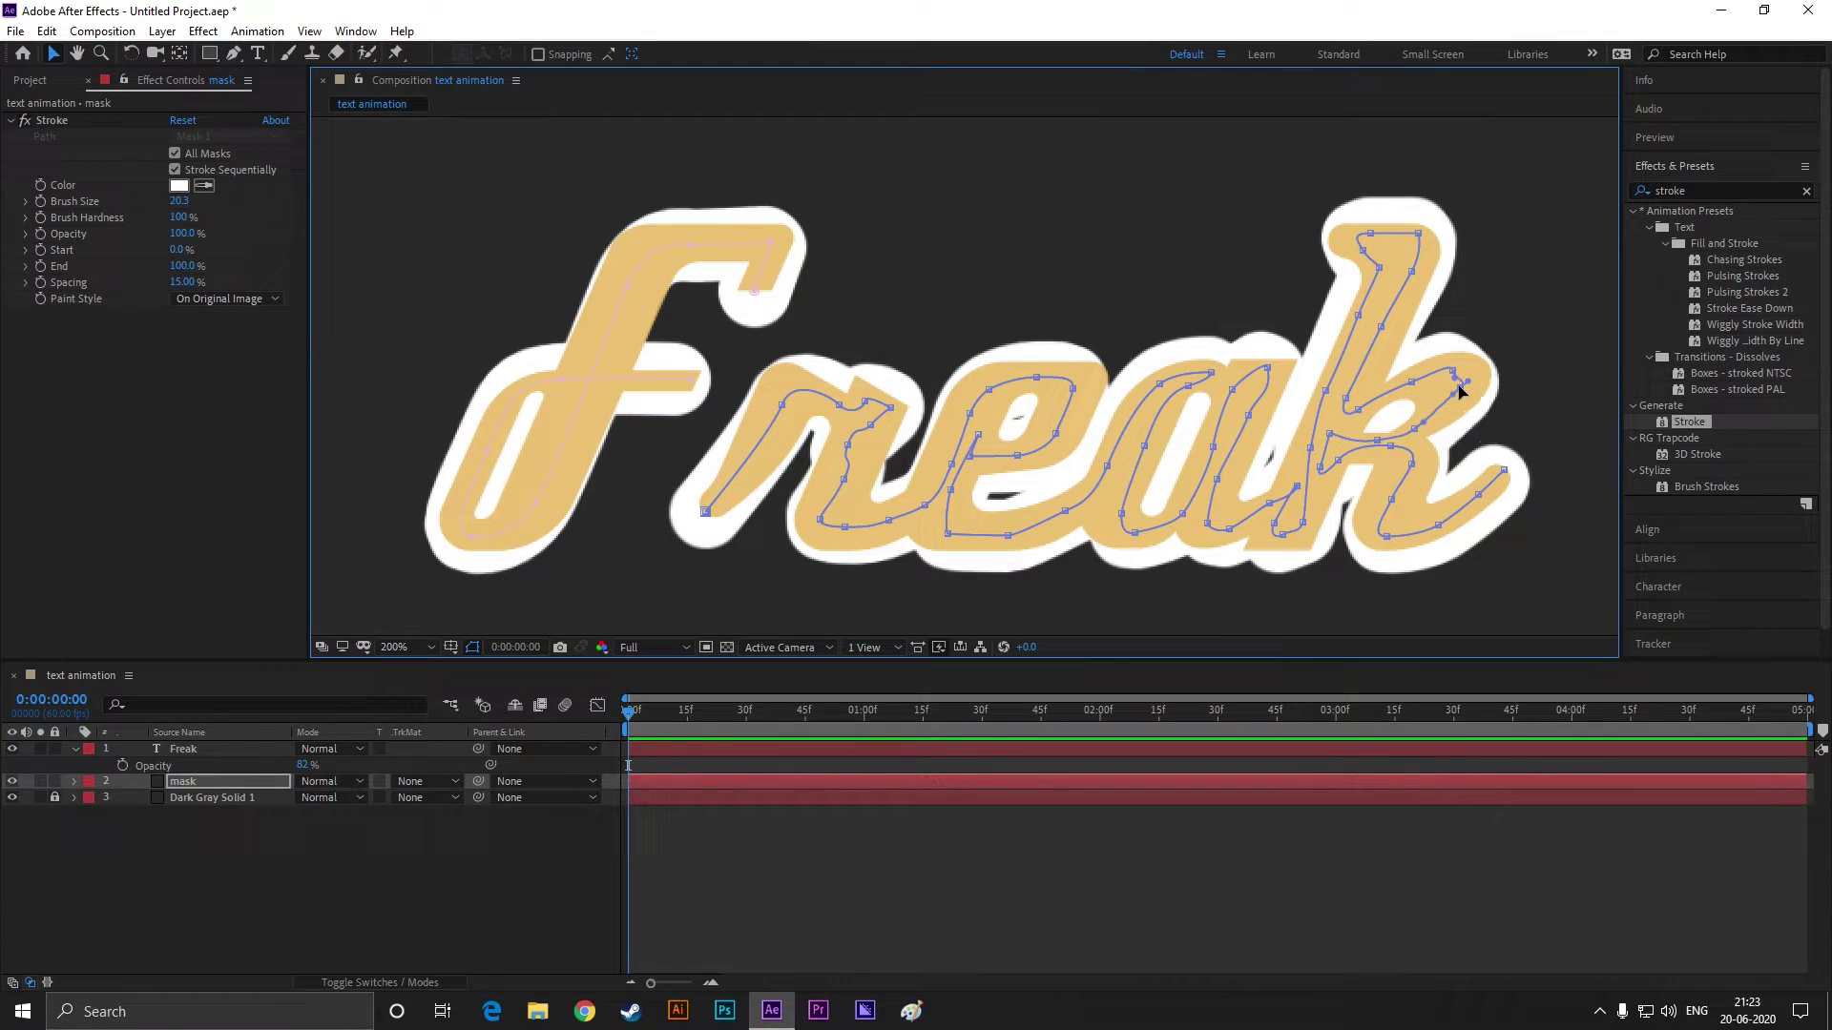
{"action": "left_click_drag", "start_coordinate": [782, 405], "coordinate": [780, 399]}
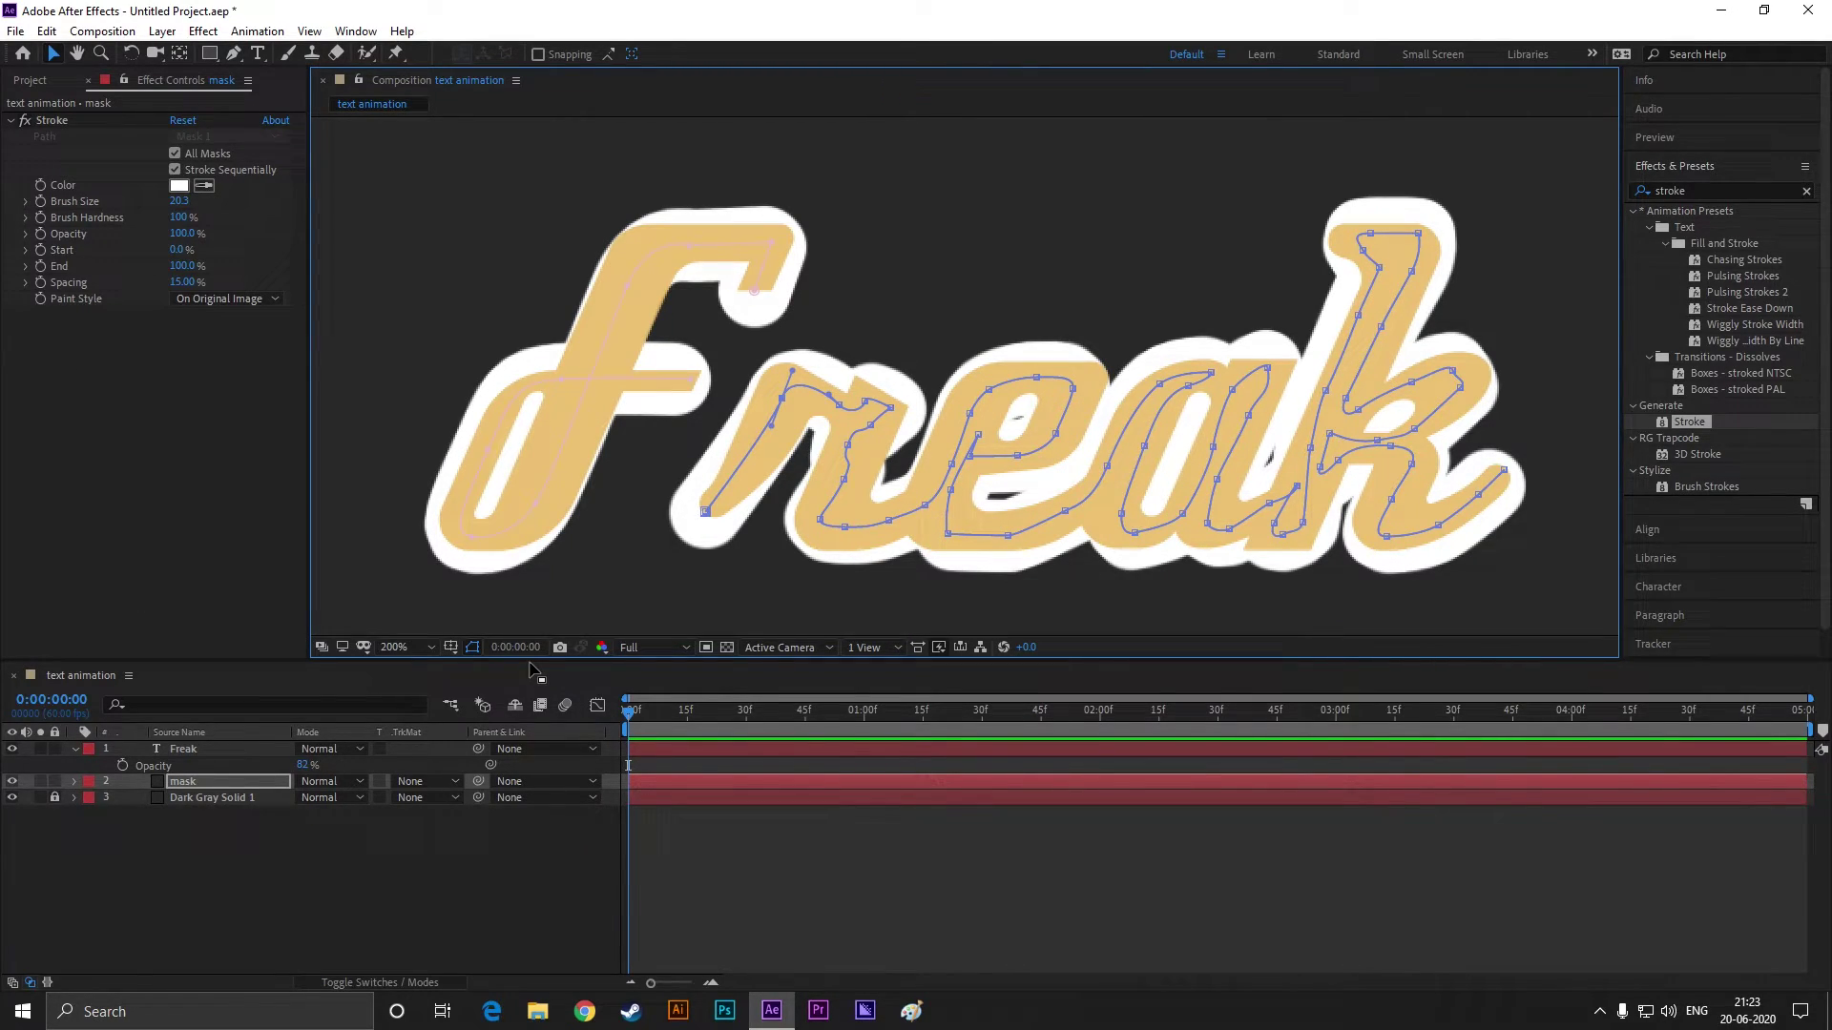
Step: Set the Freak text layer's opacity back to 100% and reselect the mask layer
{"action": "left_click_drag", "start_coordinate": [306, 765], "coordinate": [433, 769]}
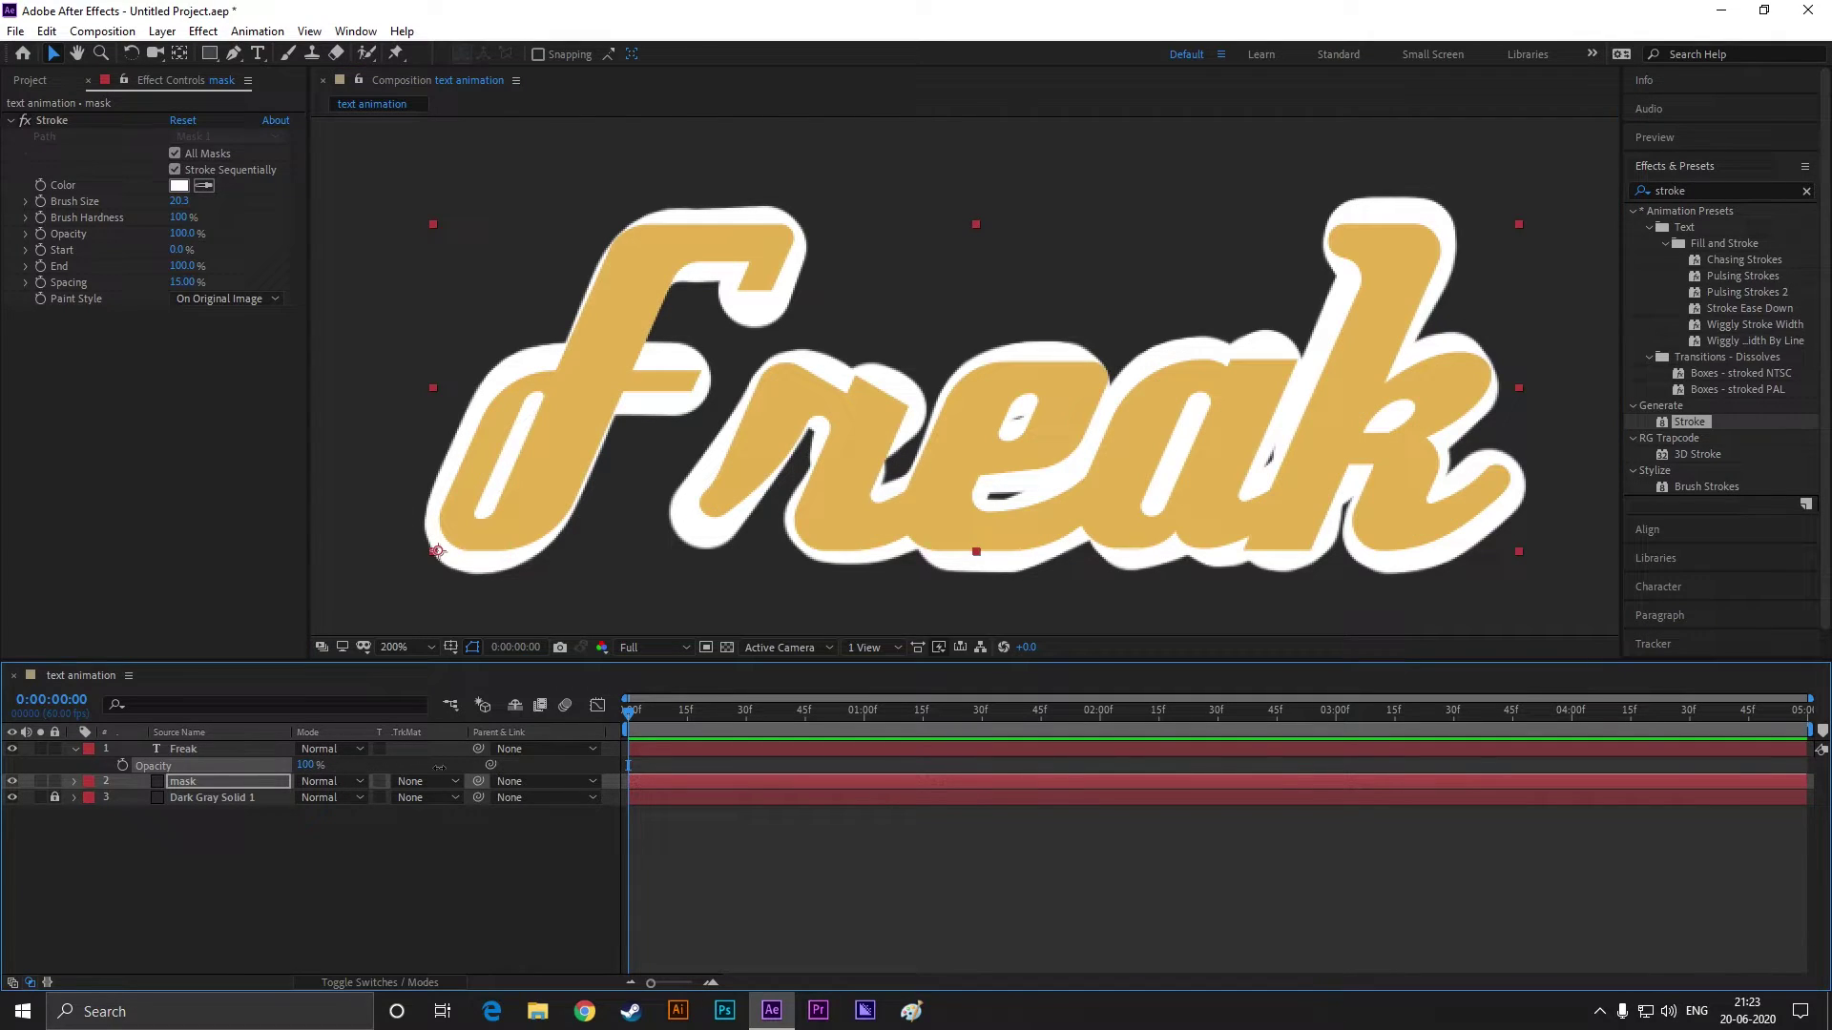
{"action": "left_click", "coordinate": [360, 767]}
{"action": "left_click", "coordinate": [235, 780]}
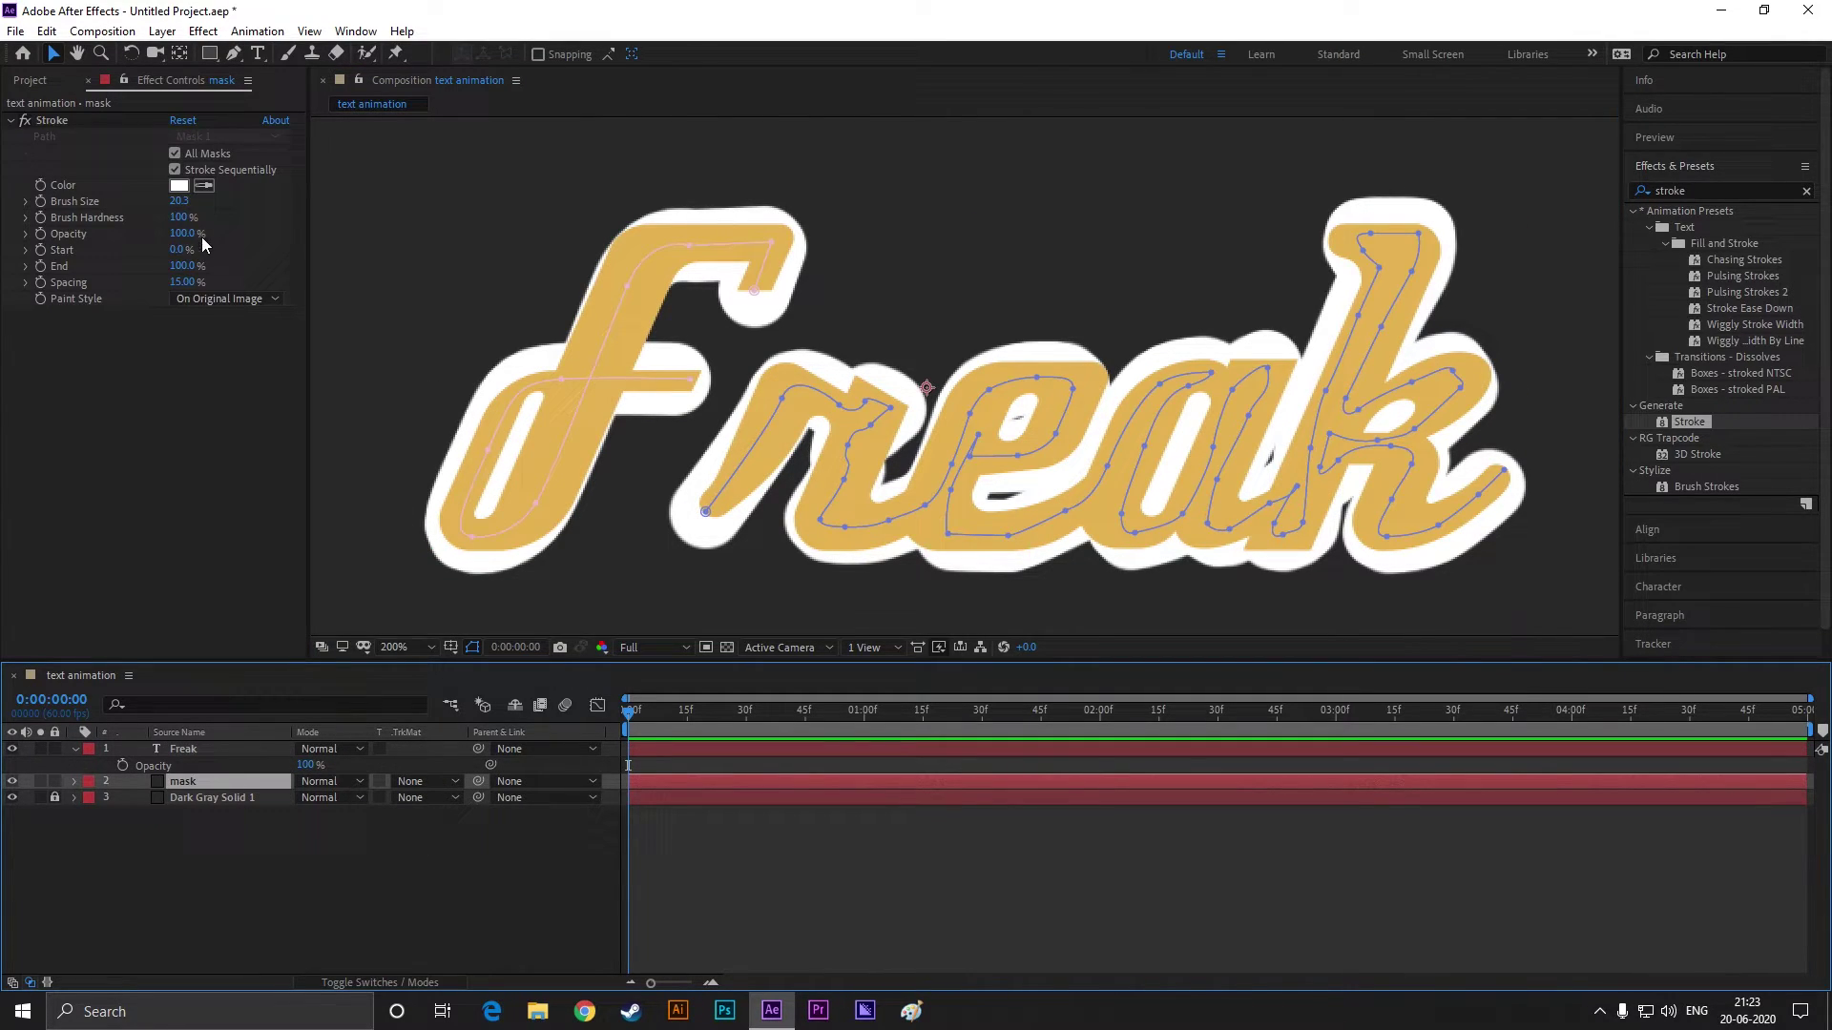
Step: Keyframe the Stroke effect's End value from 0% at the start to 100% at 0:00:01:30
{"action": "left_click", "coordinate": [40, 266]}
{"action": "left_click_drag", "start_coordinate": [184, 266], "coordinate": [77, 270]}
{"action": "left_click_drag", "start_coordinate": [628, 713], "coordinate": [982, 729]}
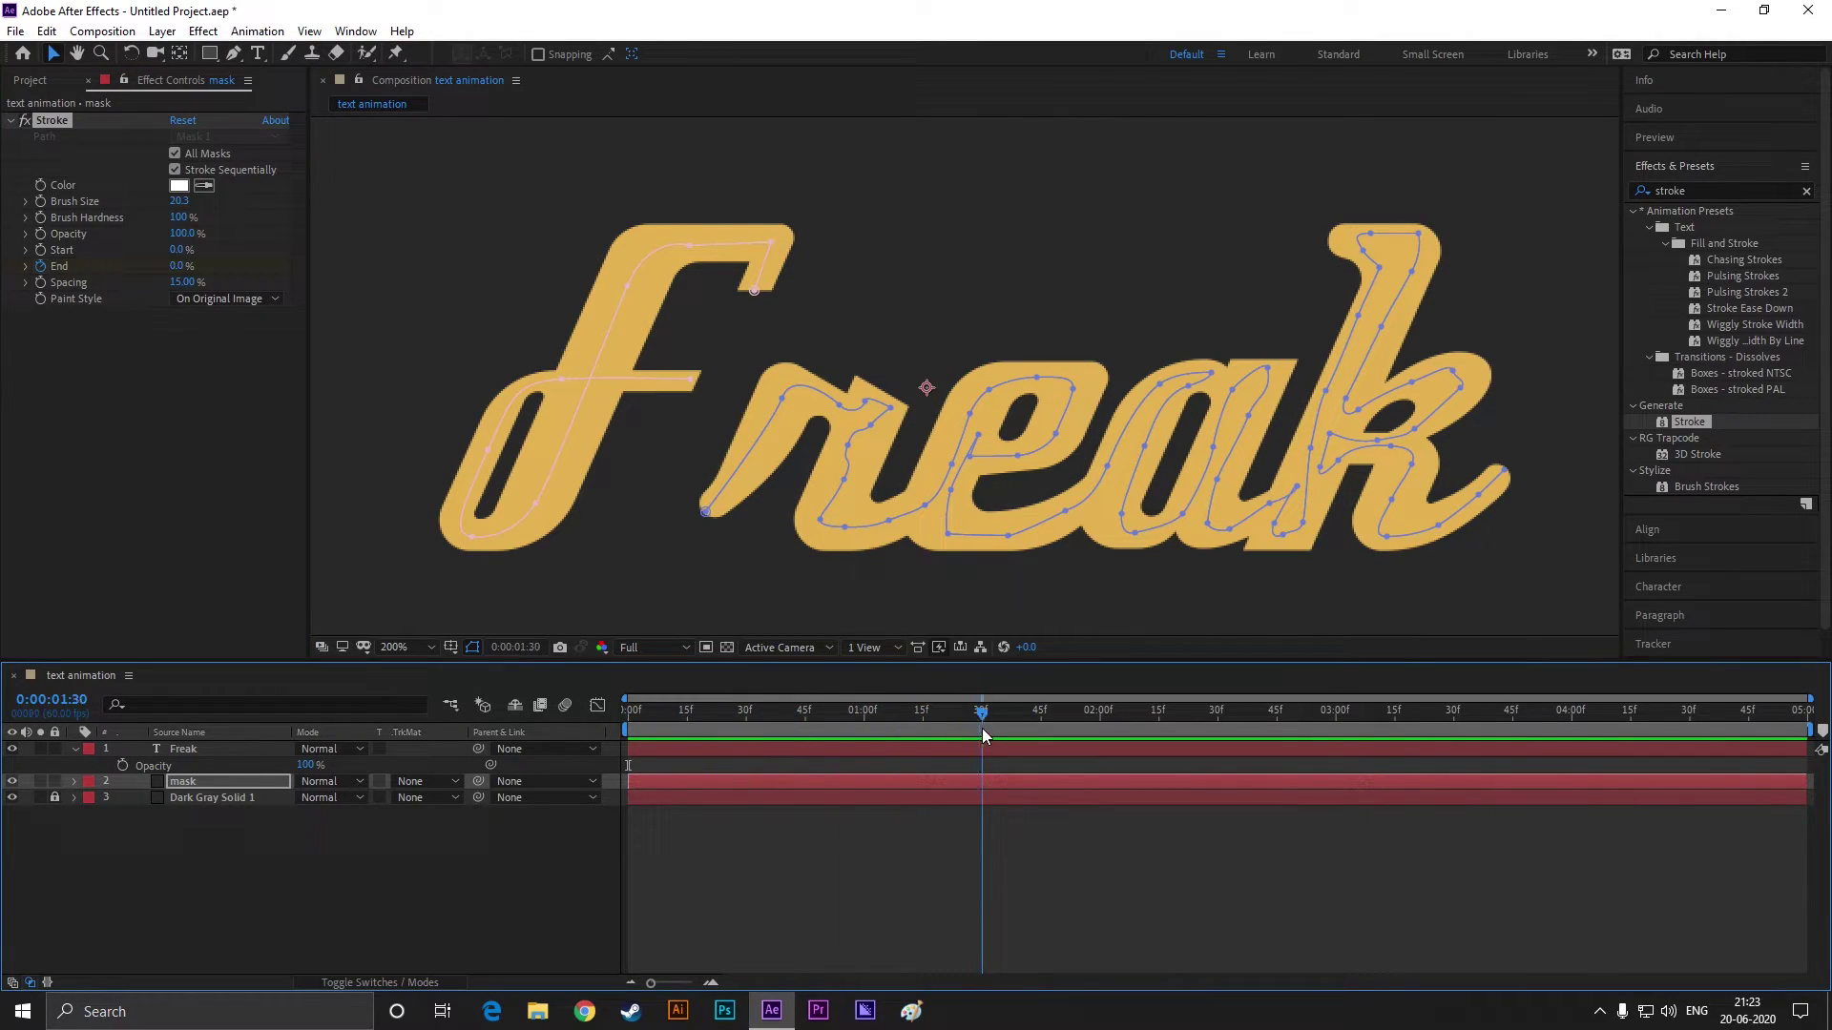
{"action": "left_click", "coordinate": [182, 266]}
{"action": "type", "text": "100"}
{"action": "key", "text": "Return"}
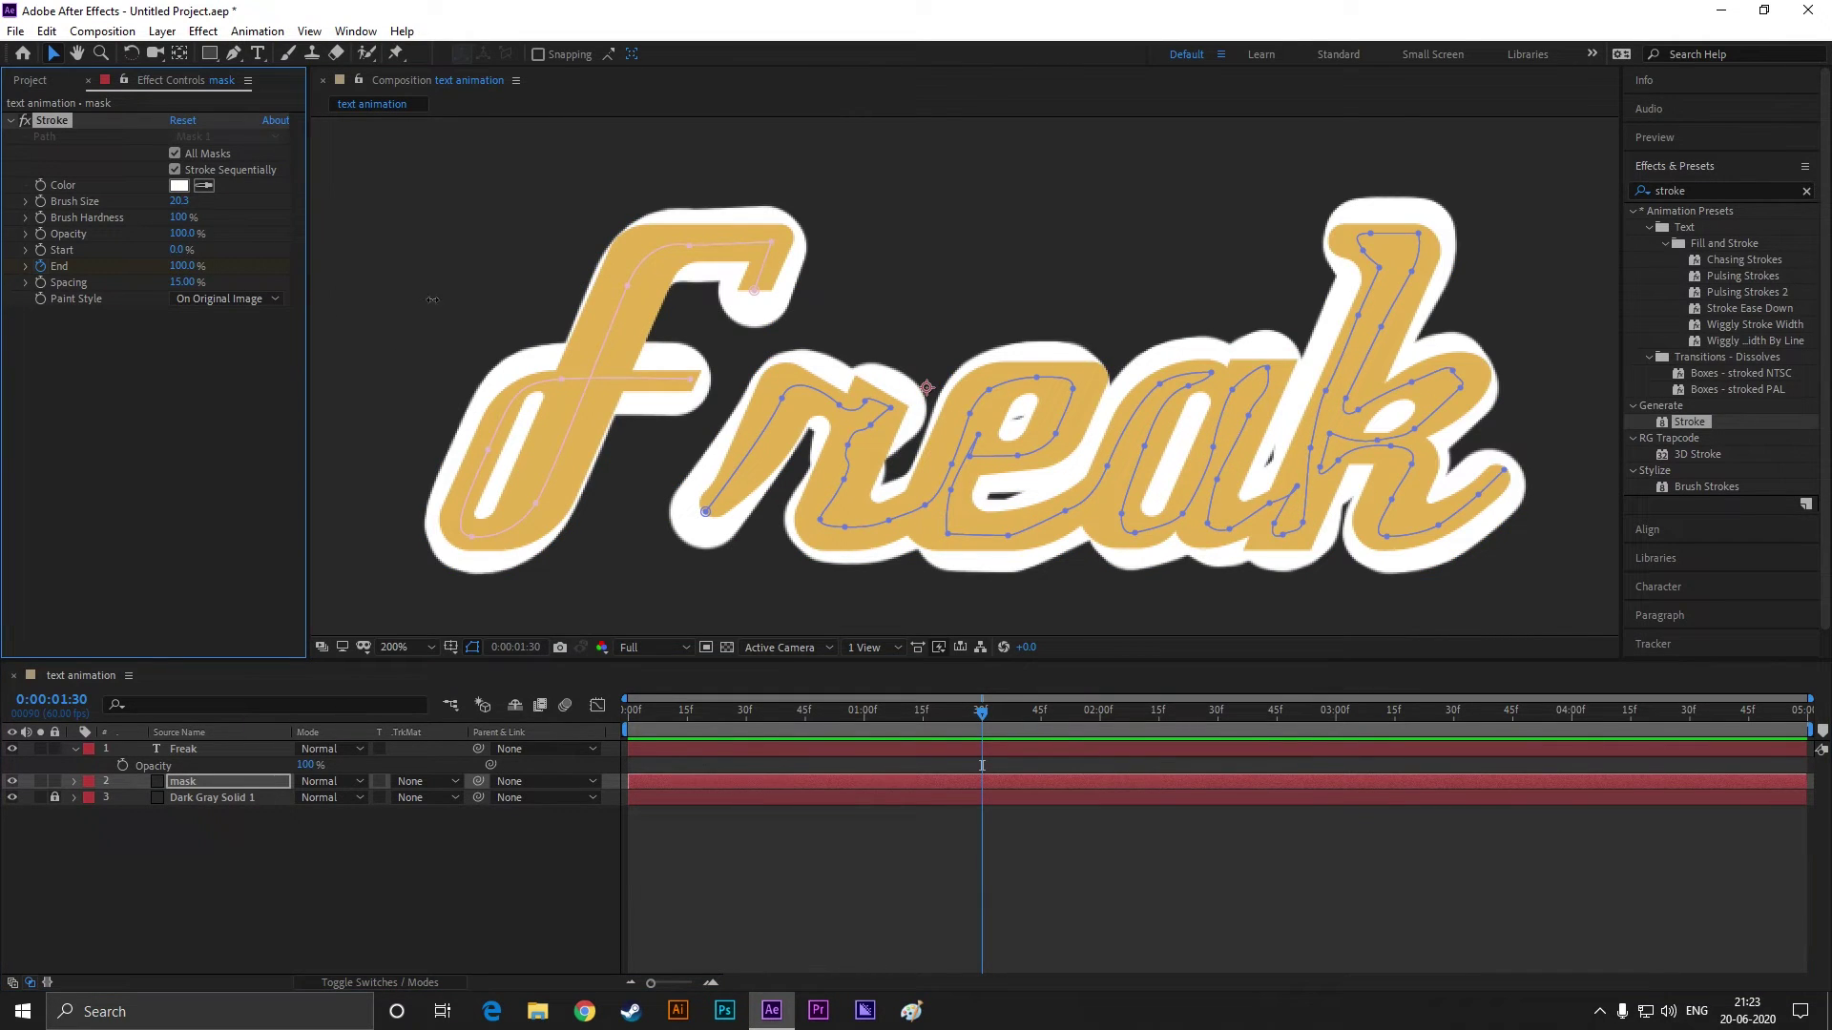
Step: Set the mask layer's track matte to Alpha Matte "Freak" and preview the reveal from the beginning
{"action": "left_click", "coordinate": [250, 751]}
{"action": "left_click", "coordinate": [256, 845]}
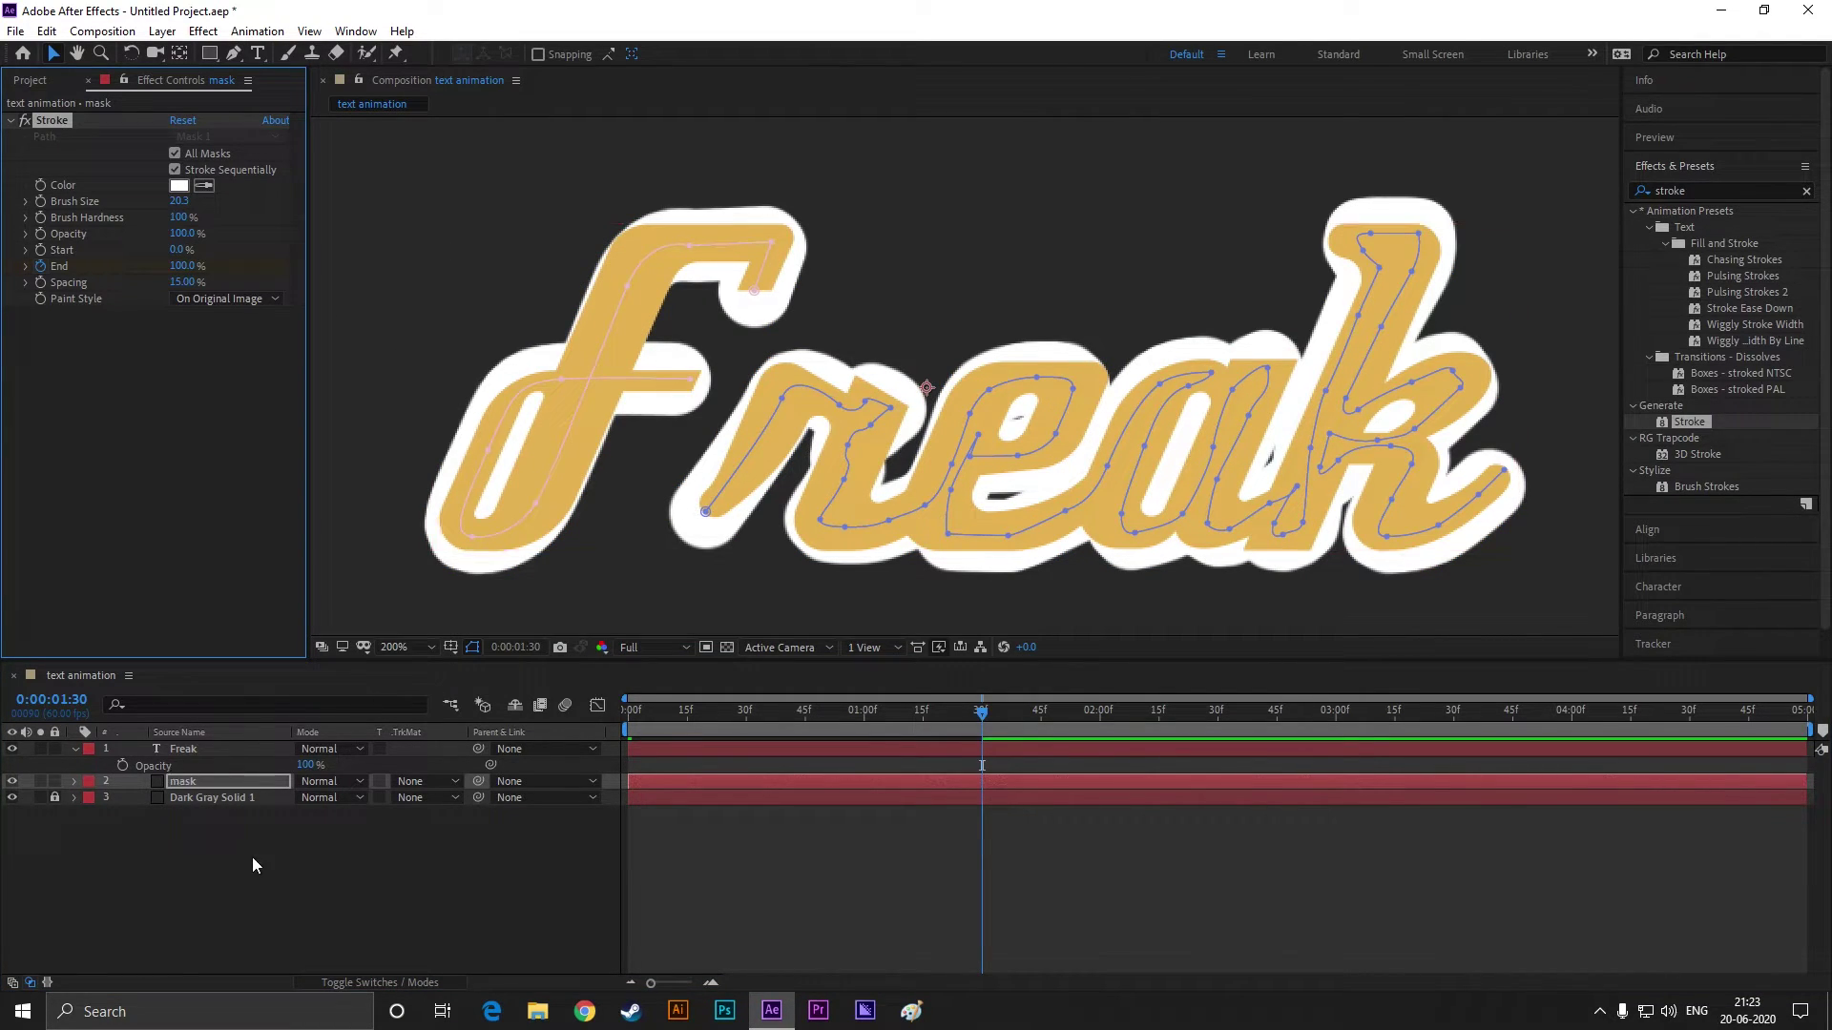
{"action": "left_click", "coordinate": [197, 781]}
{"action": "left_click", "coordinate": [414, 784]}
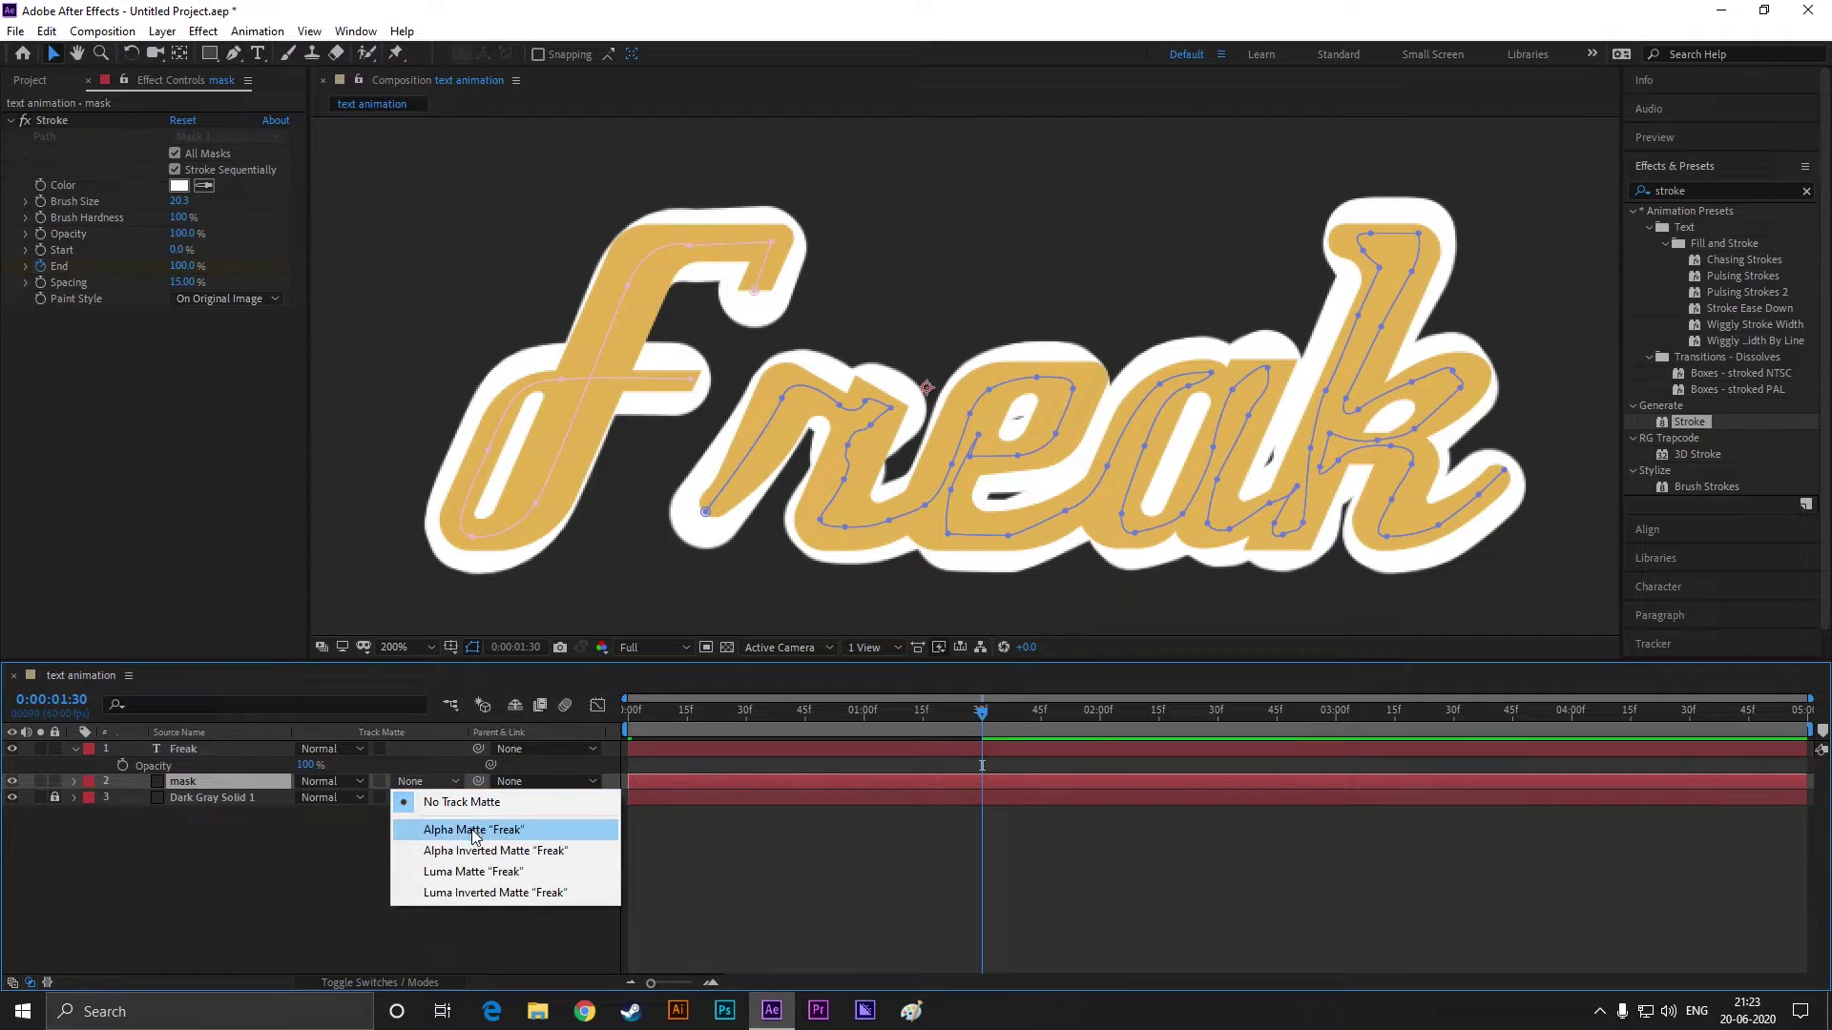
{"action": "left_click", "coordinate": [468, 828]}
{"action": "left_click_drag", "start_coordinate": [981, 719], "coordinate": [586, 720]}
{"action": "key", "text": "space"}
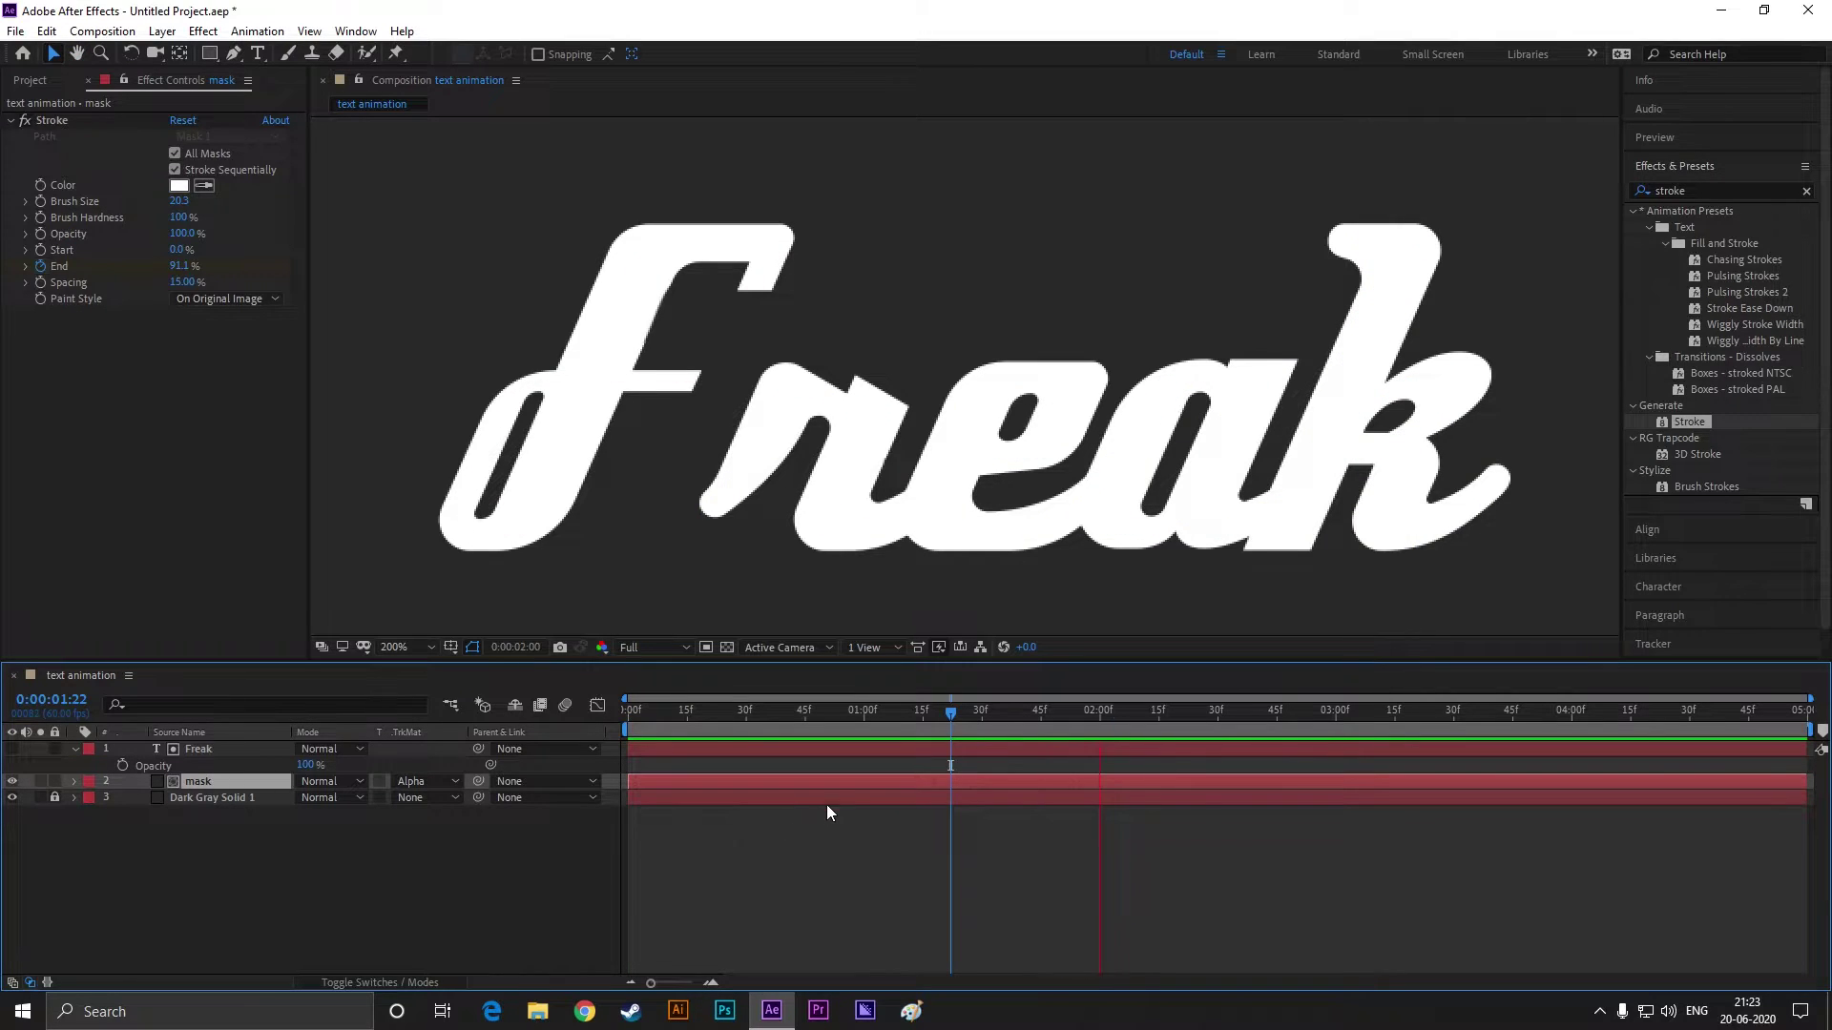
{"action": "key", "text": "space"}
Step: Change the Stroke color to coral orange FB7D56 and play the animation
{"action": "left_click", "coordinate": [179, 186]}
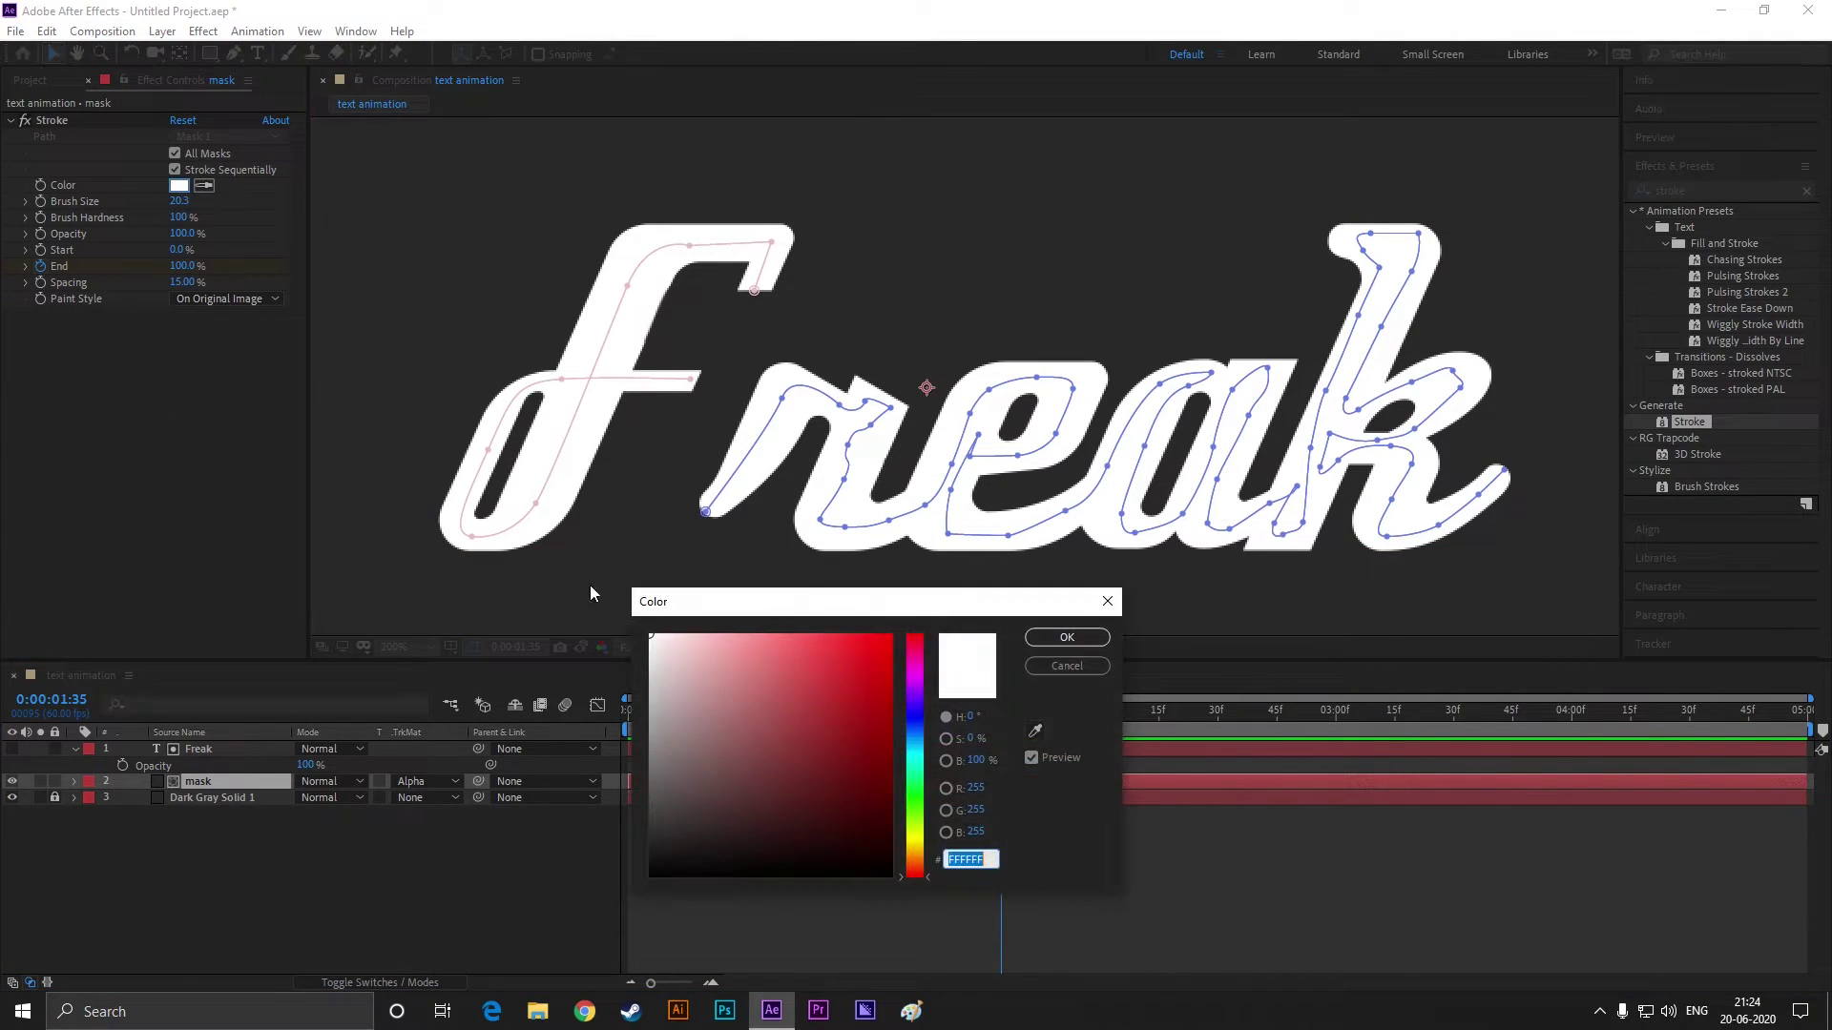
{"action": "mouse_move", "coordinate": [763, 653]}
{"action": "left_mouse_down"}
{"action": "mouse_move", "coordinate": [798, 641]}
{"action": "mouse_move", "coordinate": [744, 638]}
{"action": "mouse_move", "coordinate": [809, 637]}
{"action": "left_mouse_up"}
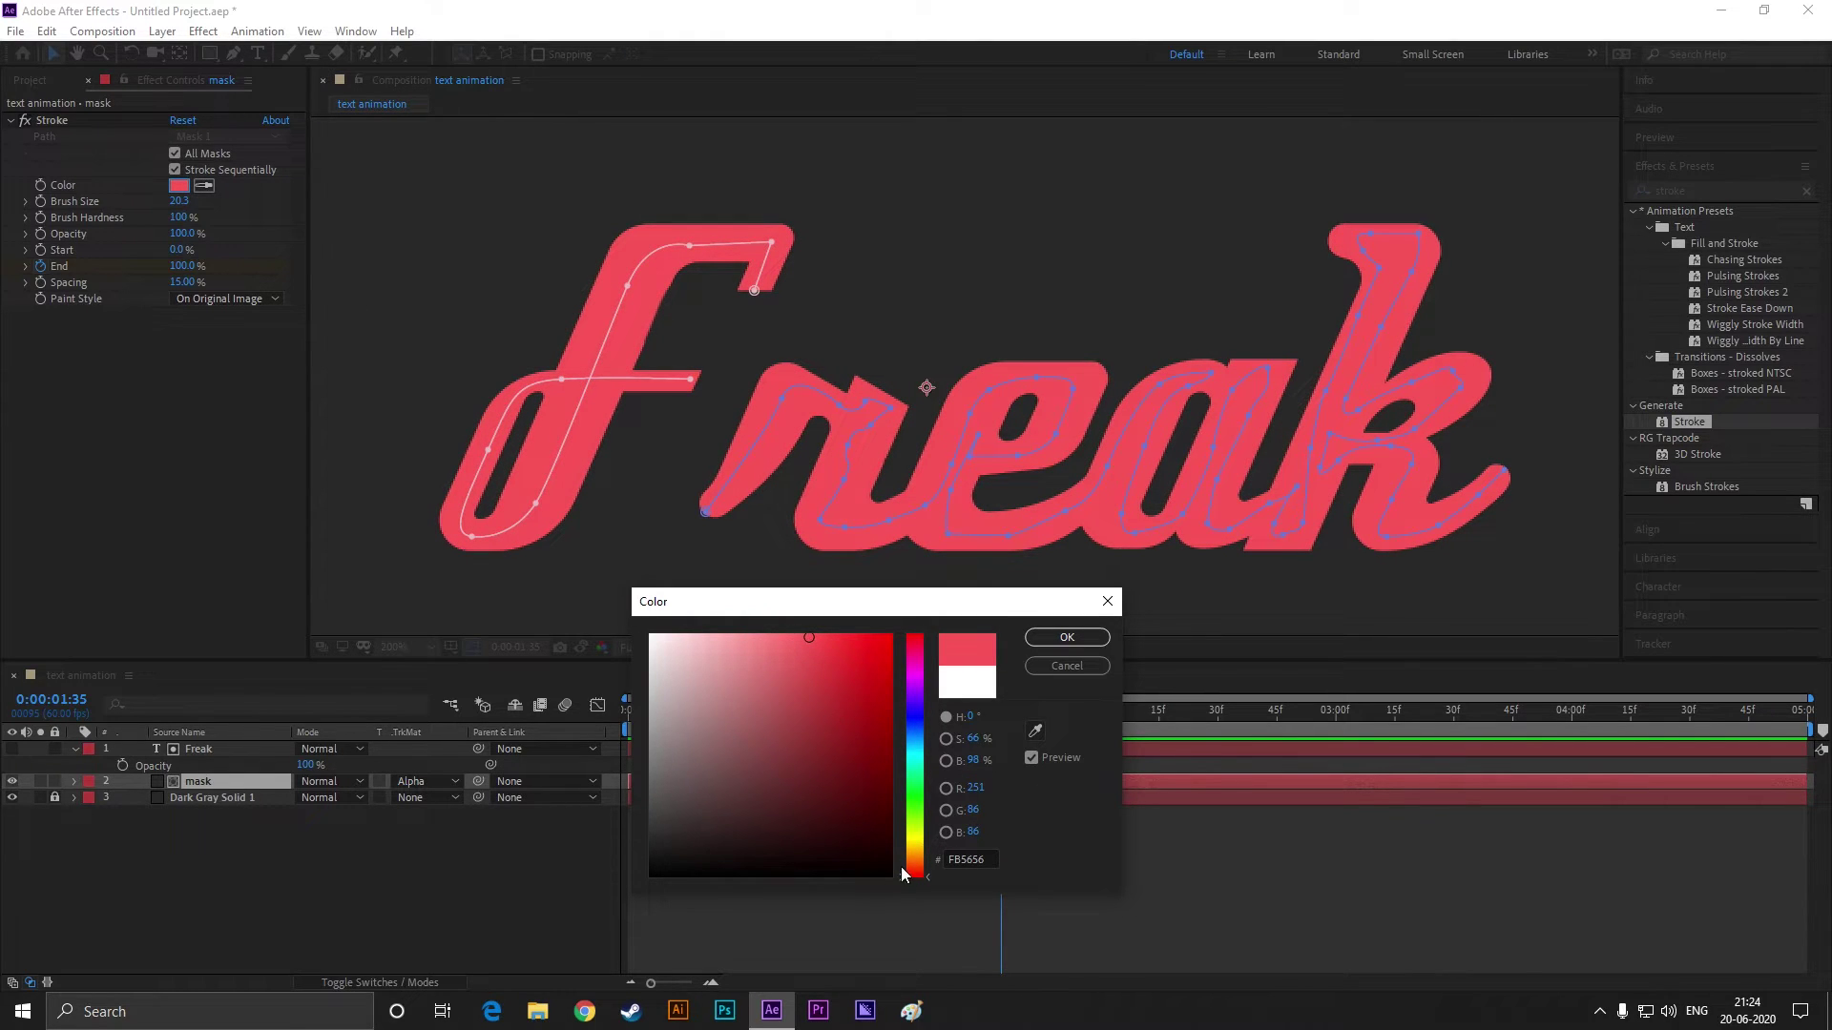
{"action": "left_click_drag", "start_coordinate": [918, 878], "coordinate": [919, 870]}
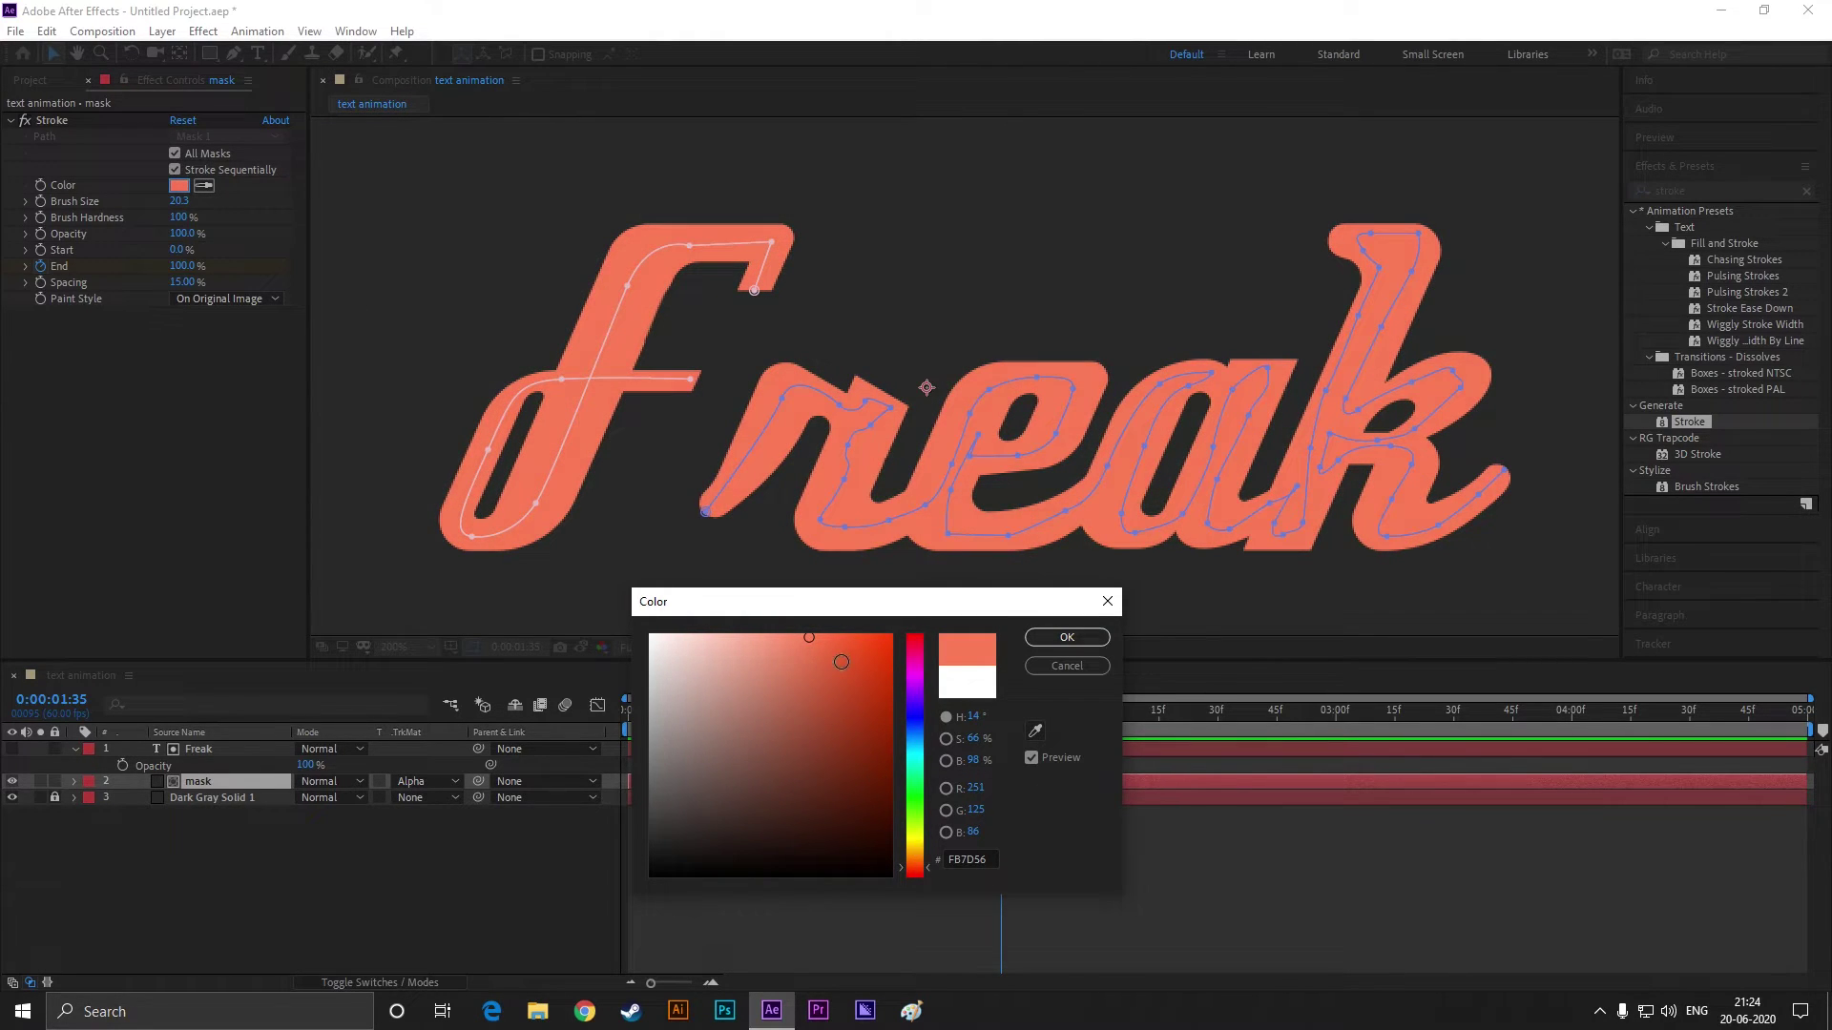
{"action": "left_click", "coordinate": [1067, 638]}
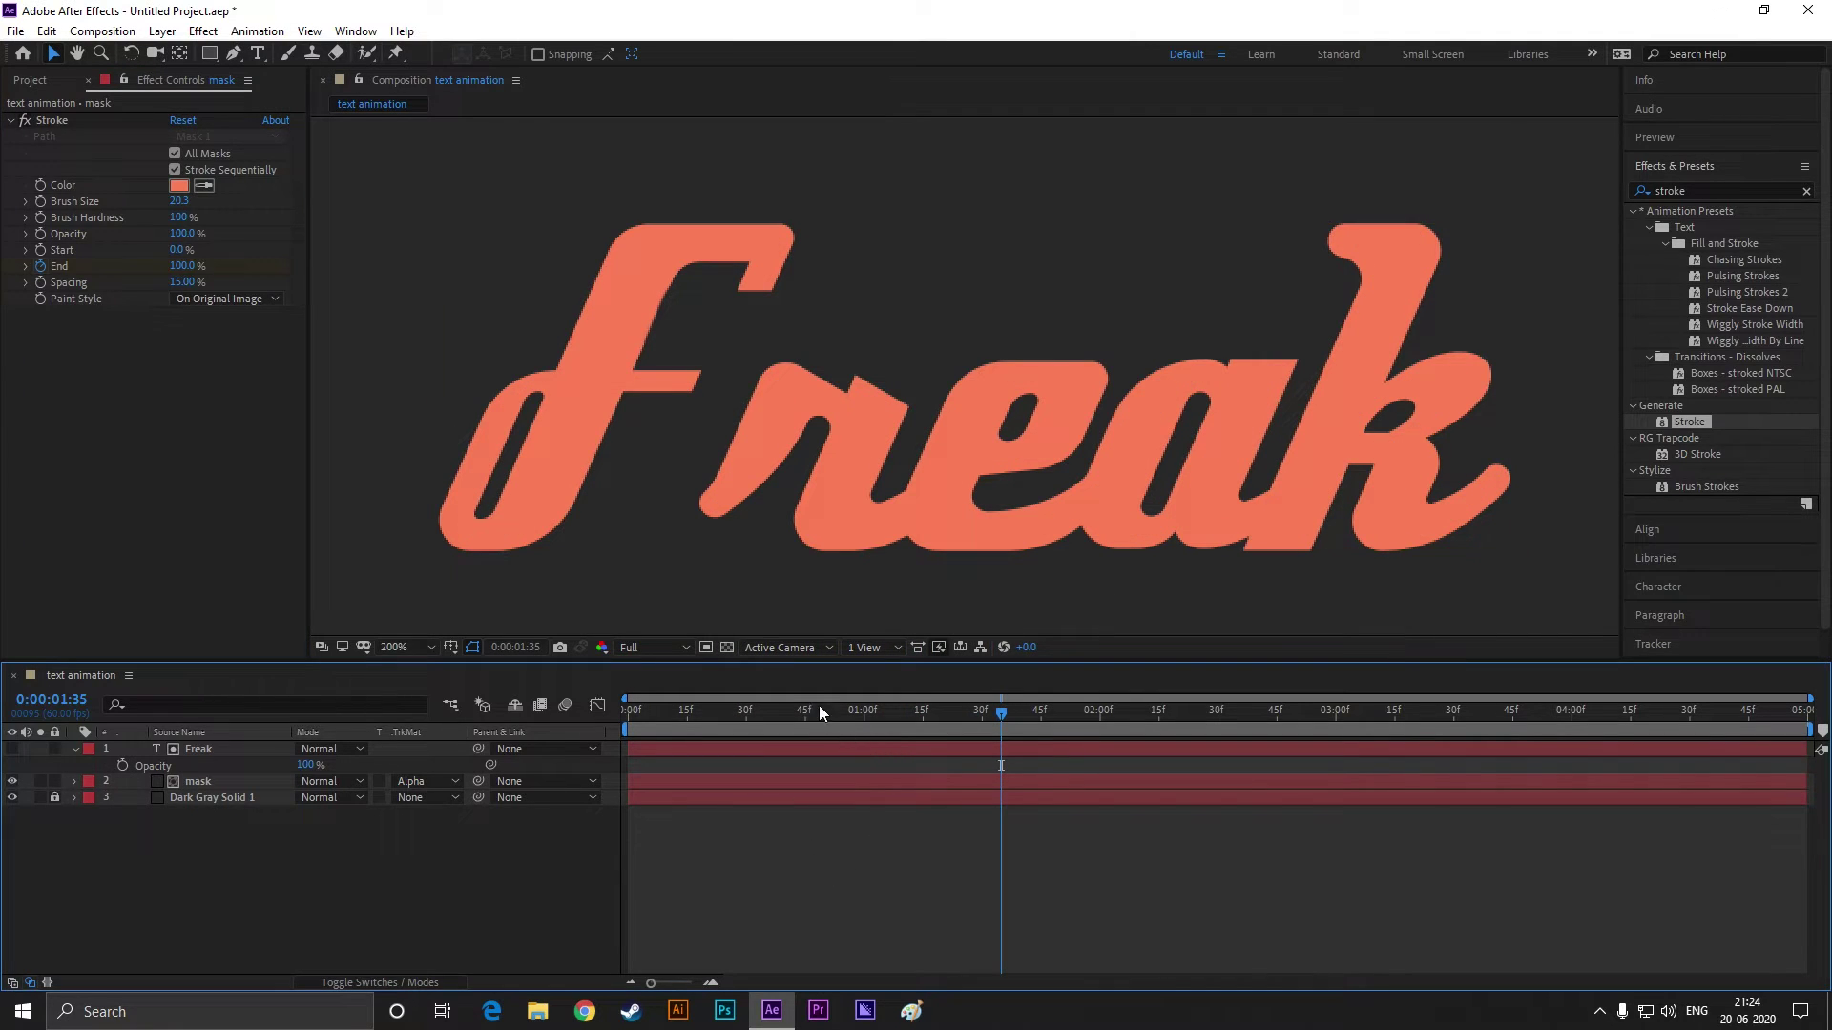
{"action": "key", "text": "space"}
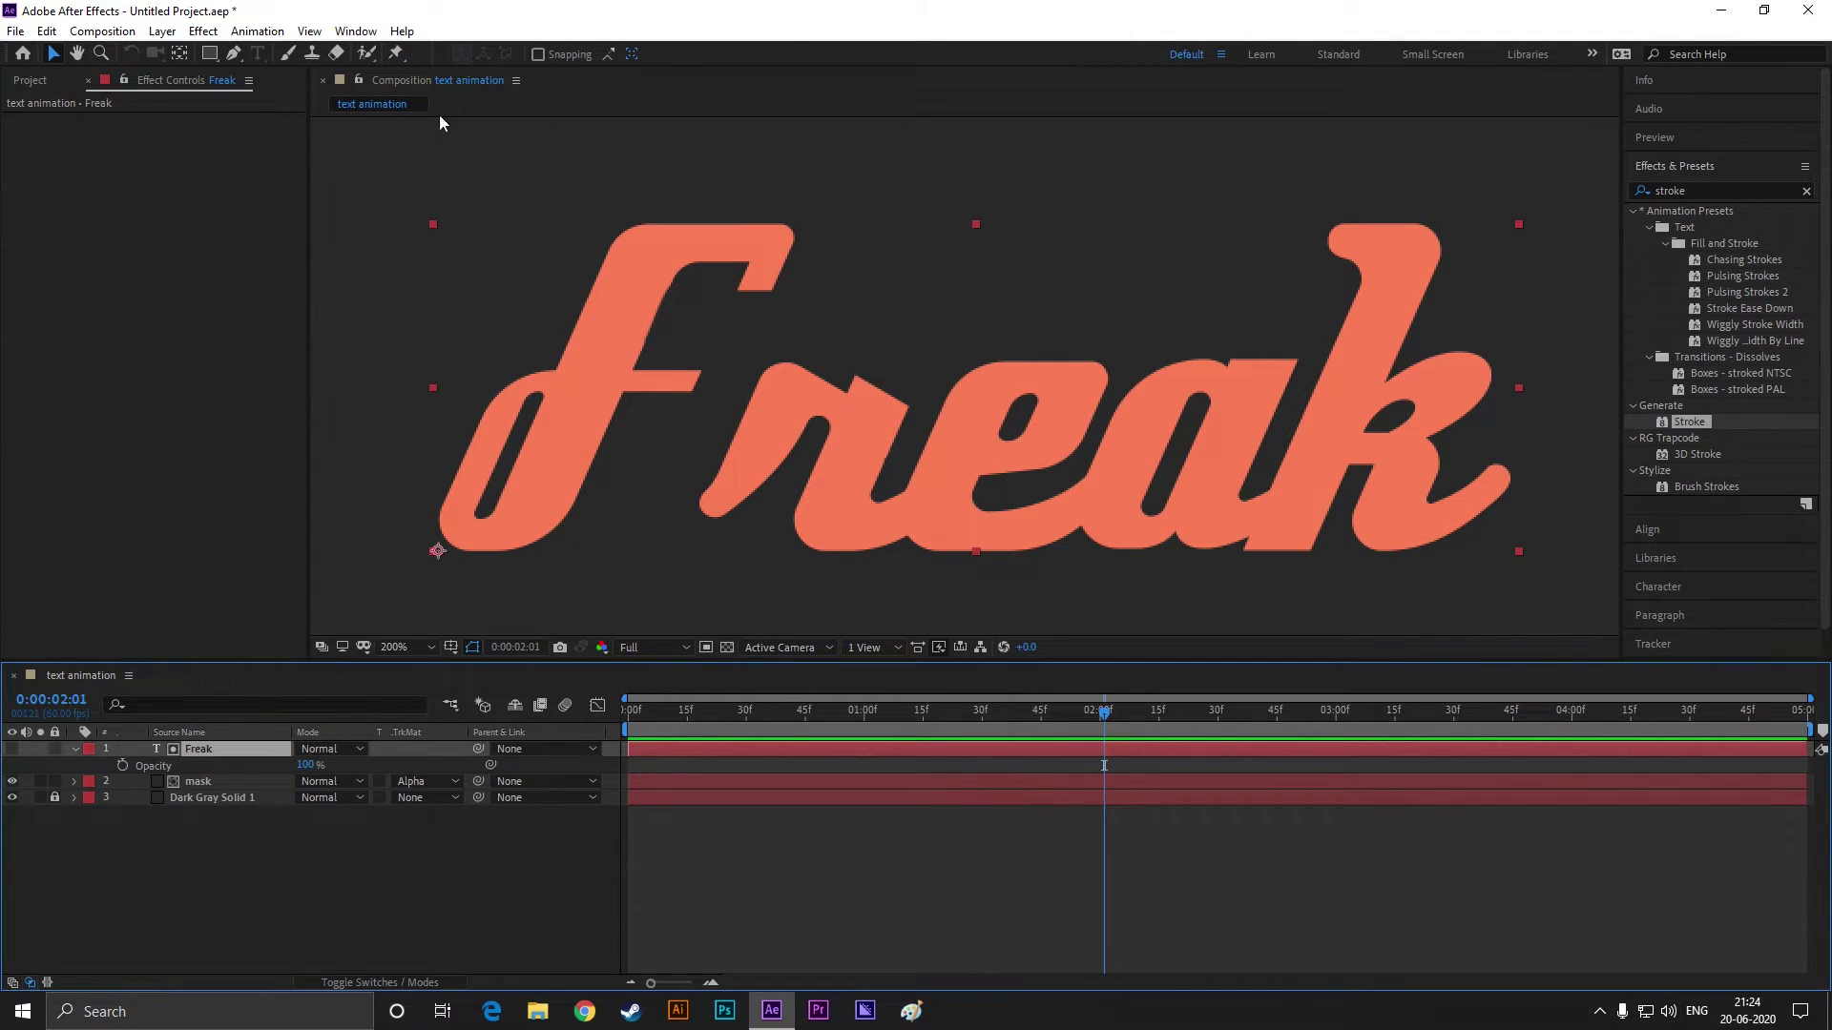
Step: Apply Easy Ease to both End keyframes of the mask layer's Stroke effect and preview the animation
{"action": "left_click", "coordinate": [201, 783]}
{"action": "key", "text": "u"}
{"action": "left_click_drag", "start_coordinate": [1000, 805], "coordinate": [603, 821]}
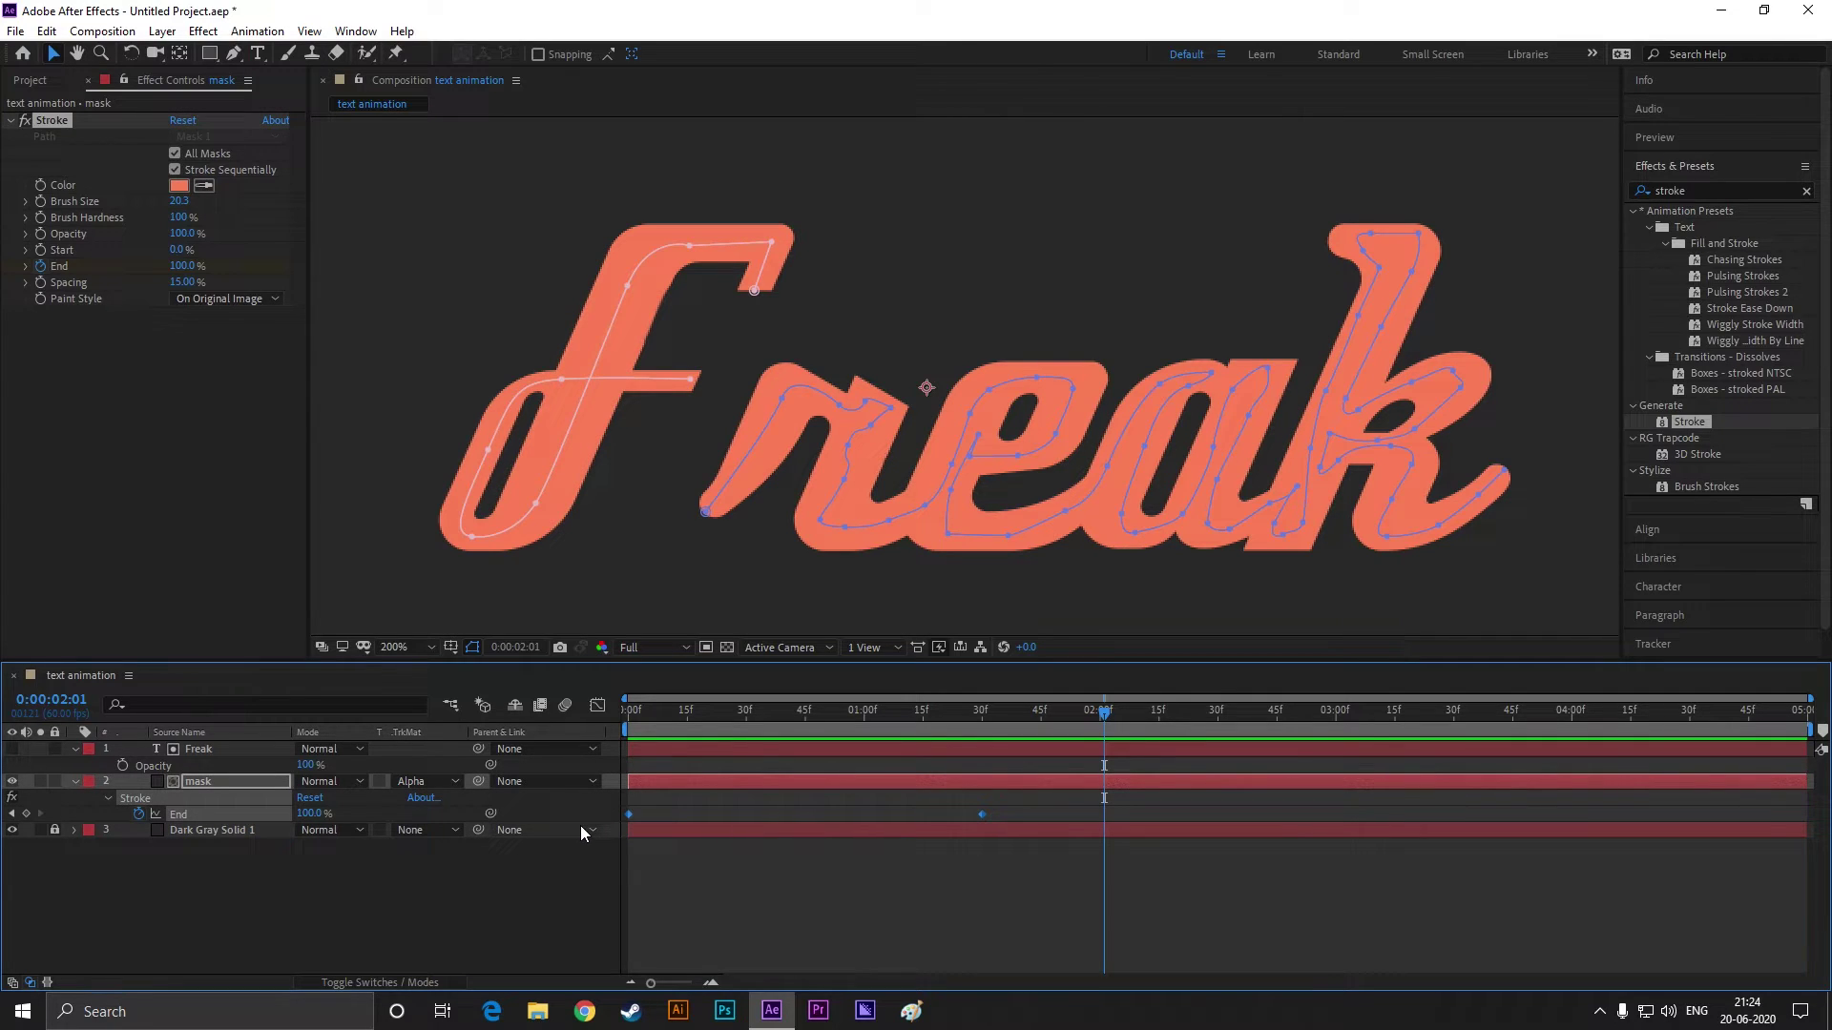
{"action": "right_click", "coordinate": [629, 814]}
{"action": "mouse_move", "coordinate": [684, 801]}
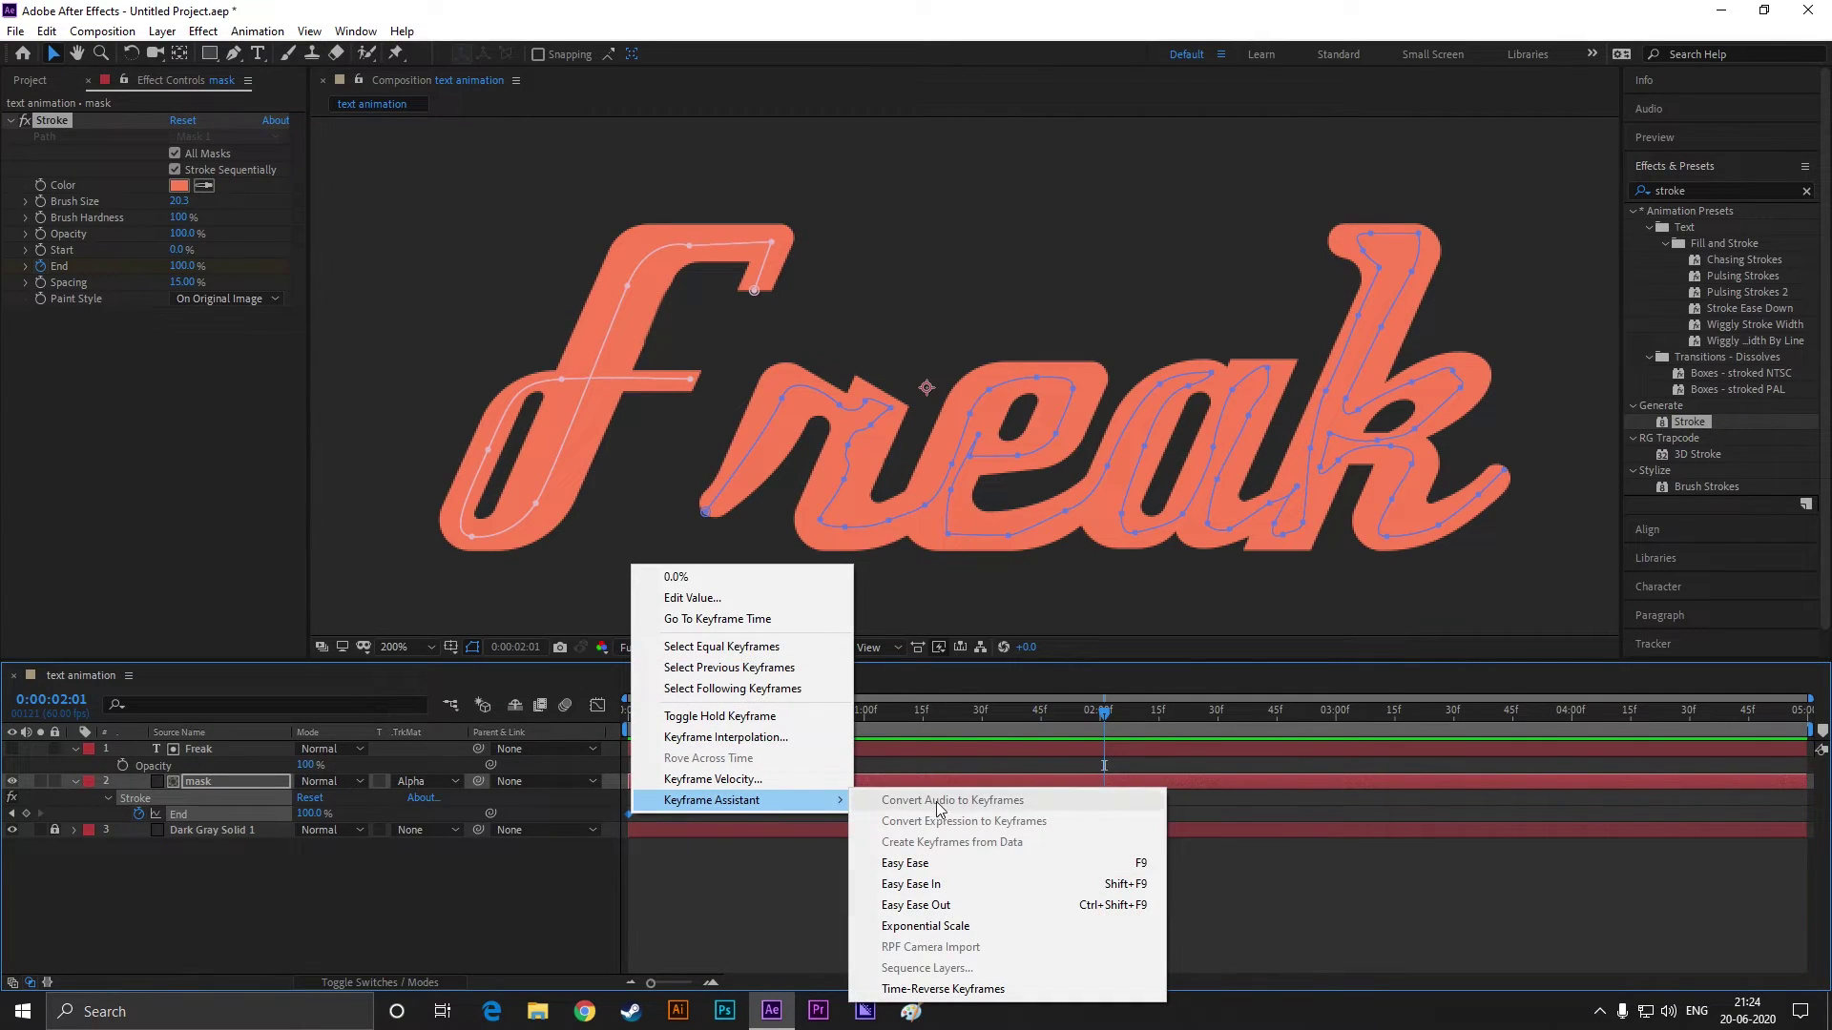
{"action": "left_click", "coordinate": [925, 861]}
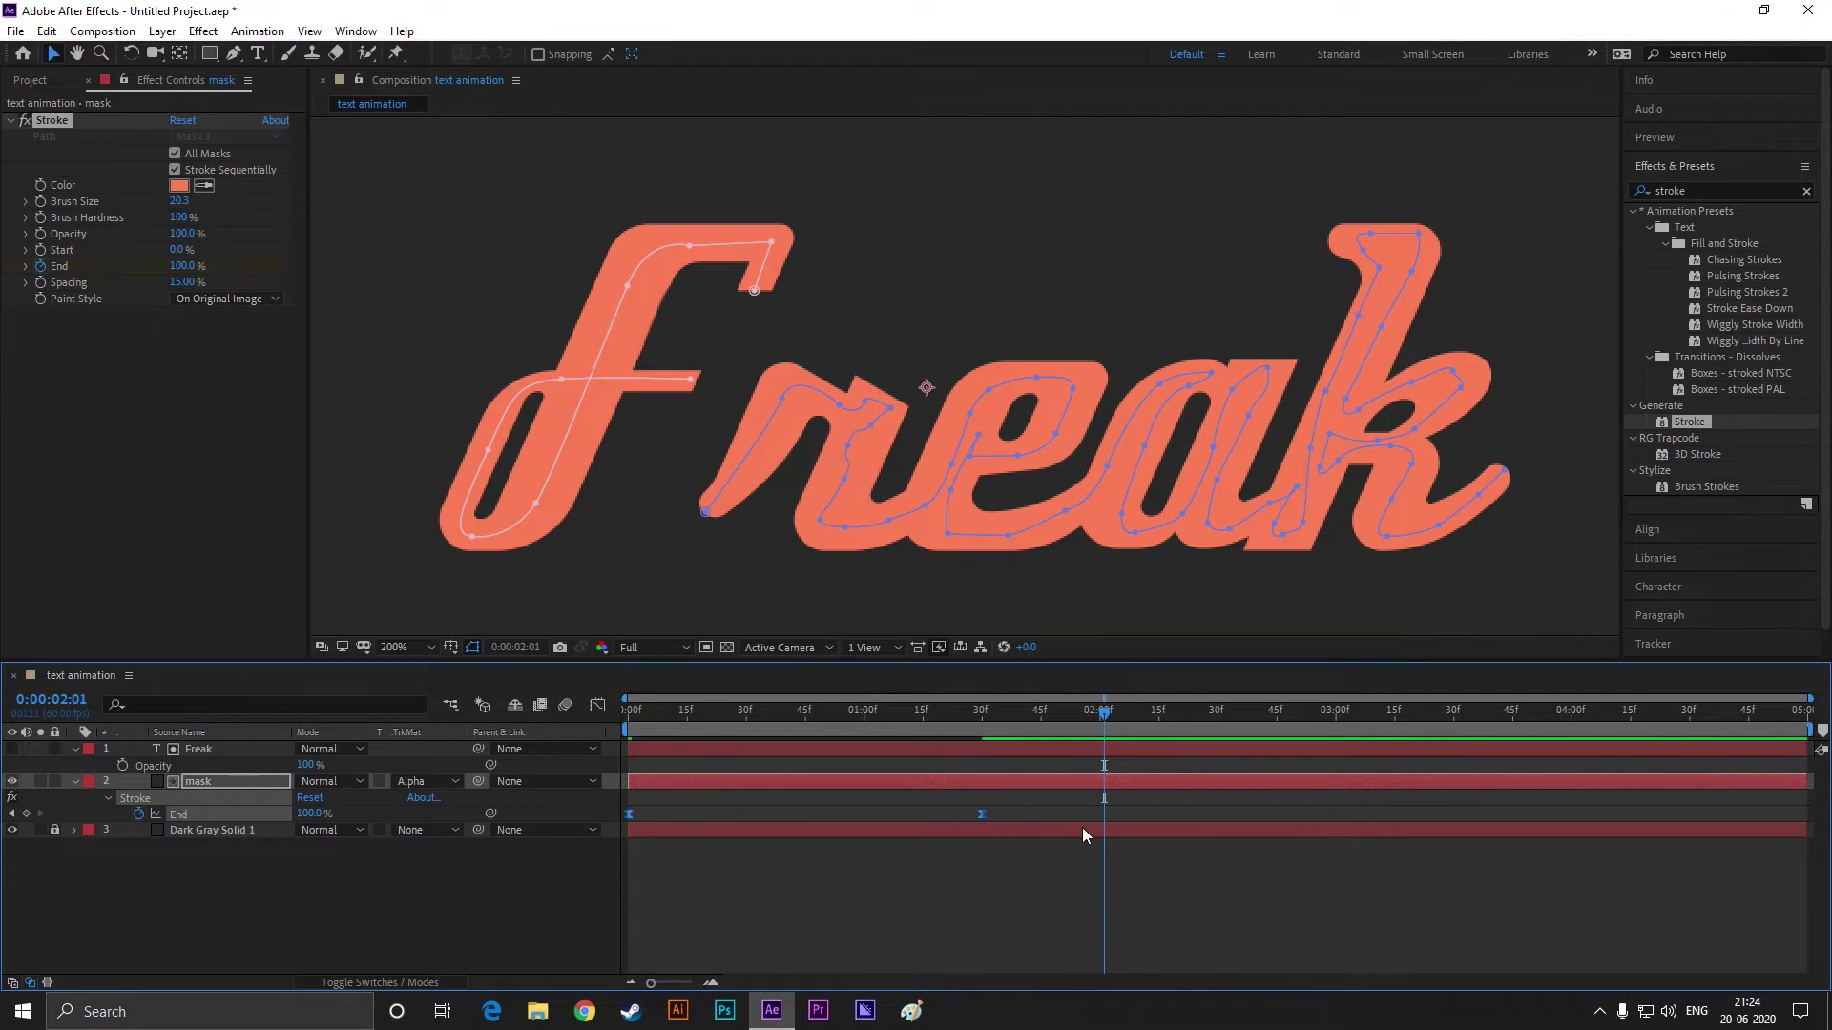
{"action": "key", "text": "space"}
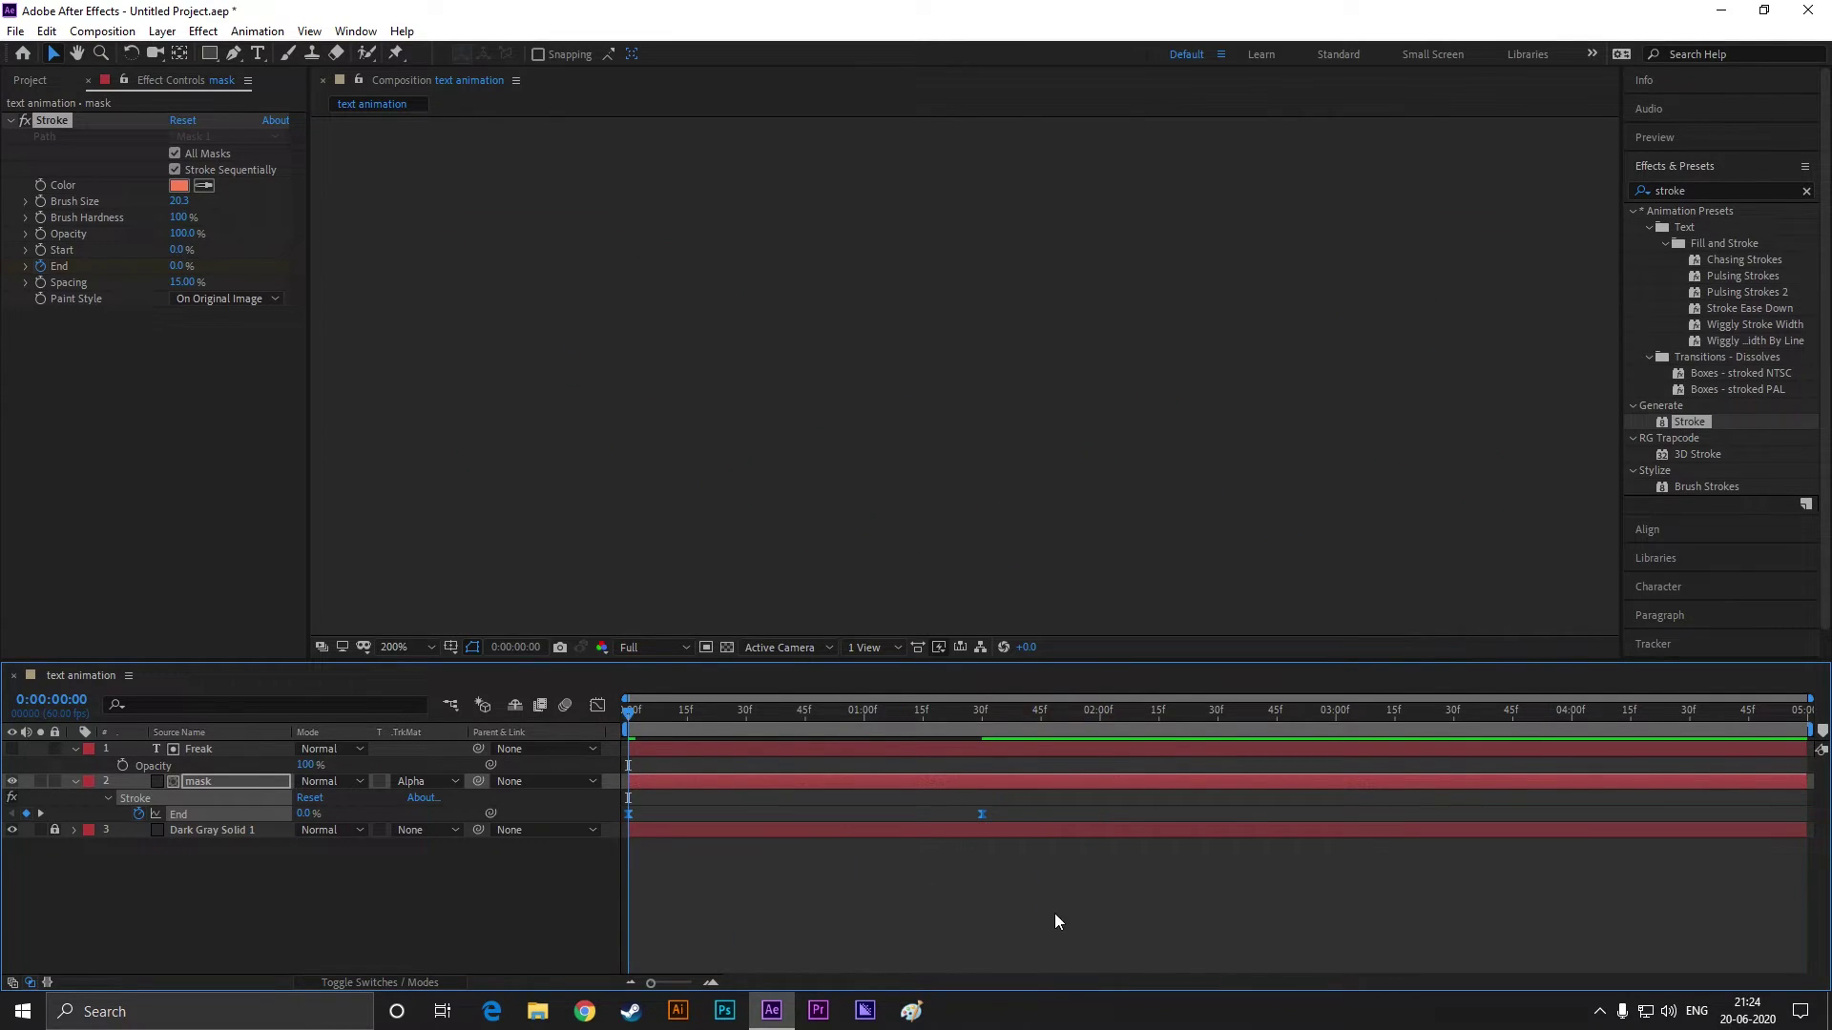
{"action": "key", "text": "space"}
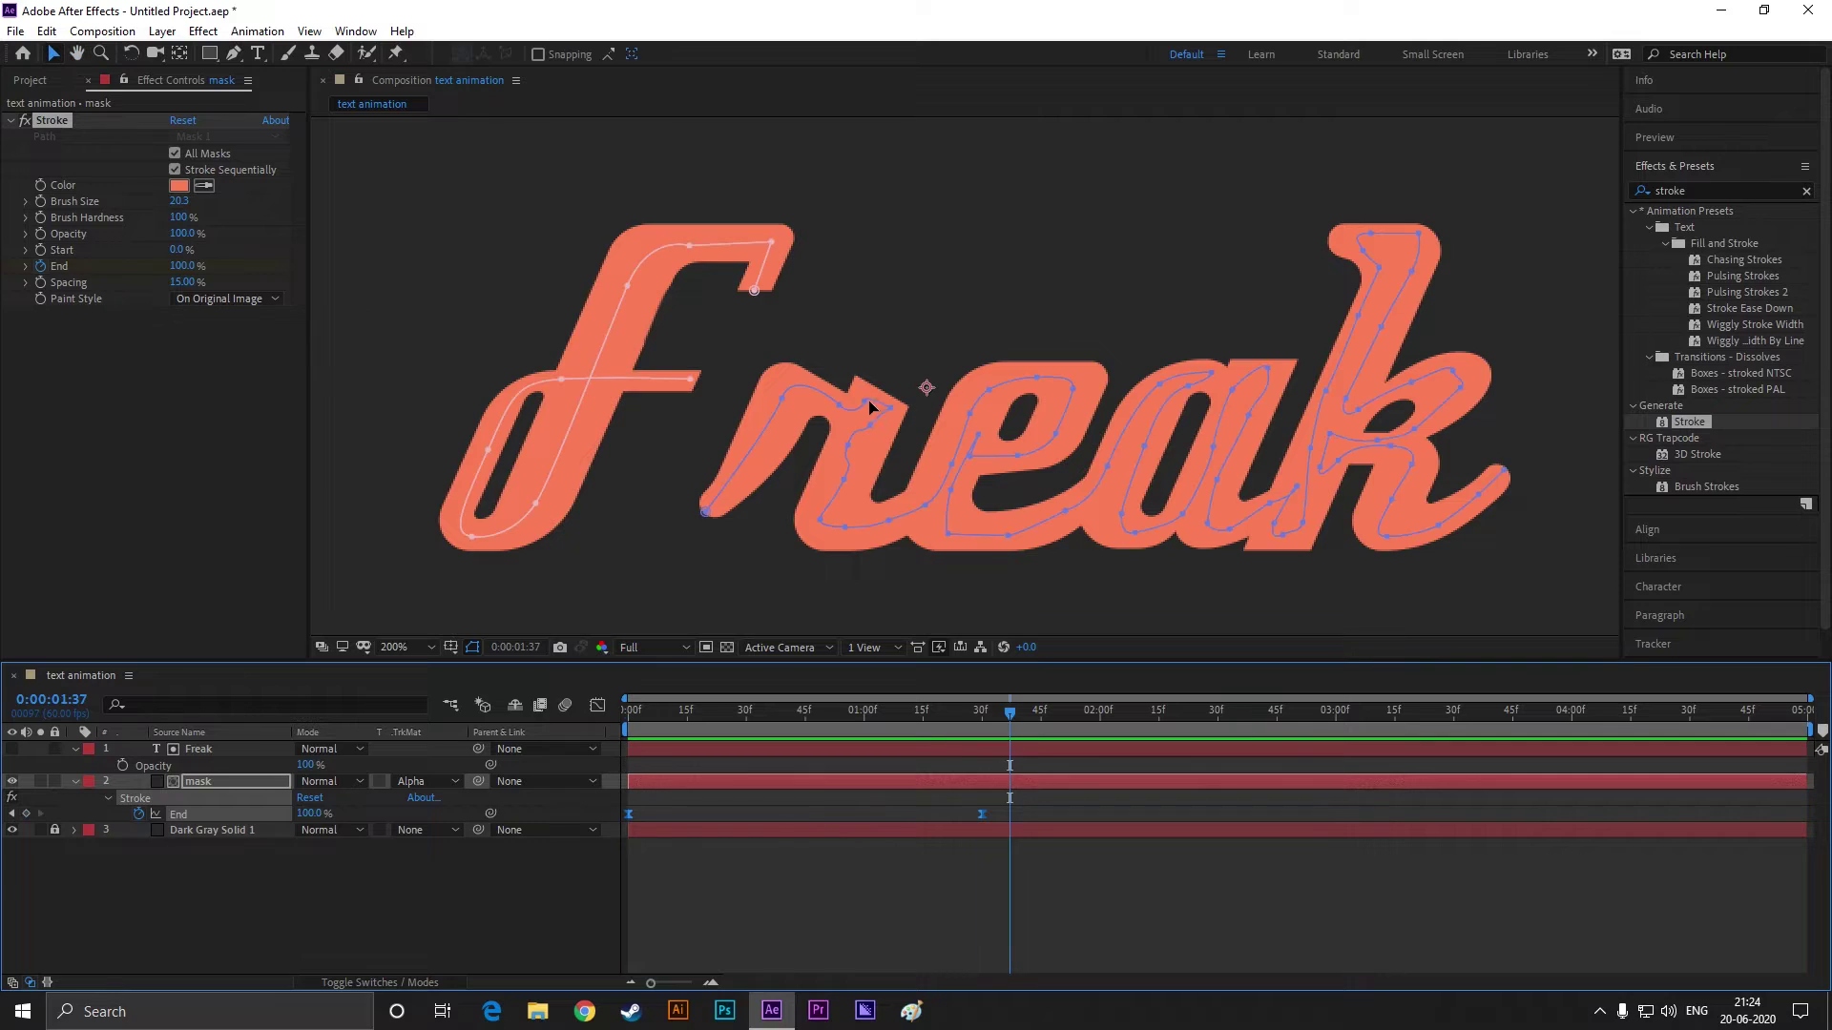
Step: Collapse the expanded properties of the mask and Freak layers and clear the selection
{"action": "key", "text": "comma"}
{"action": "left_click", "coordinate": [1152, 558]}
{"action": "left_click", "coordinate": [76, 782]}
{"action": "left_click", "coordinate": [73, 750]}
{"action": "left_click", "coordinate": [175, 817]}
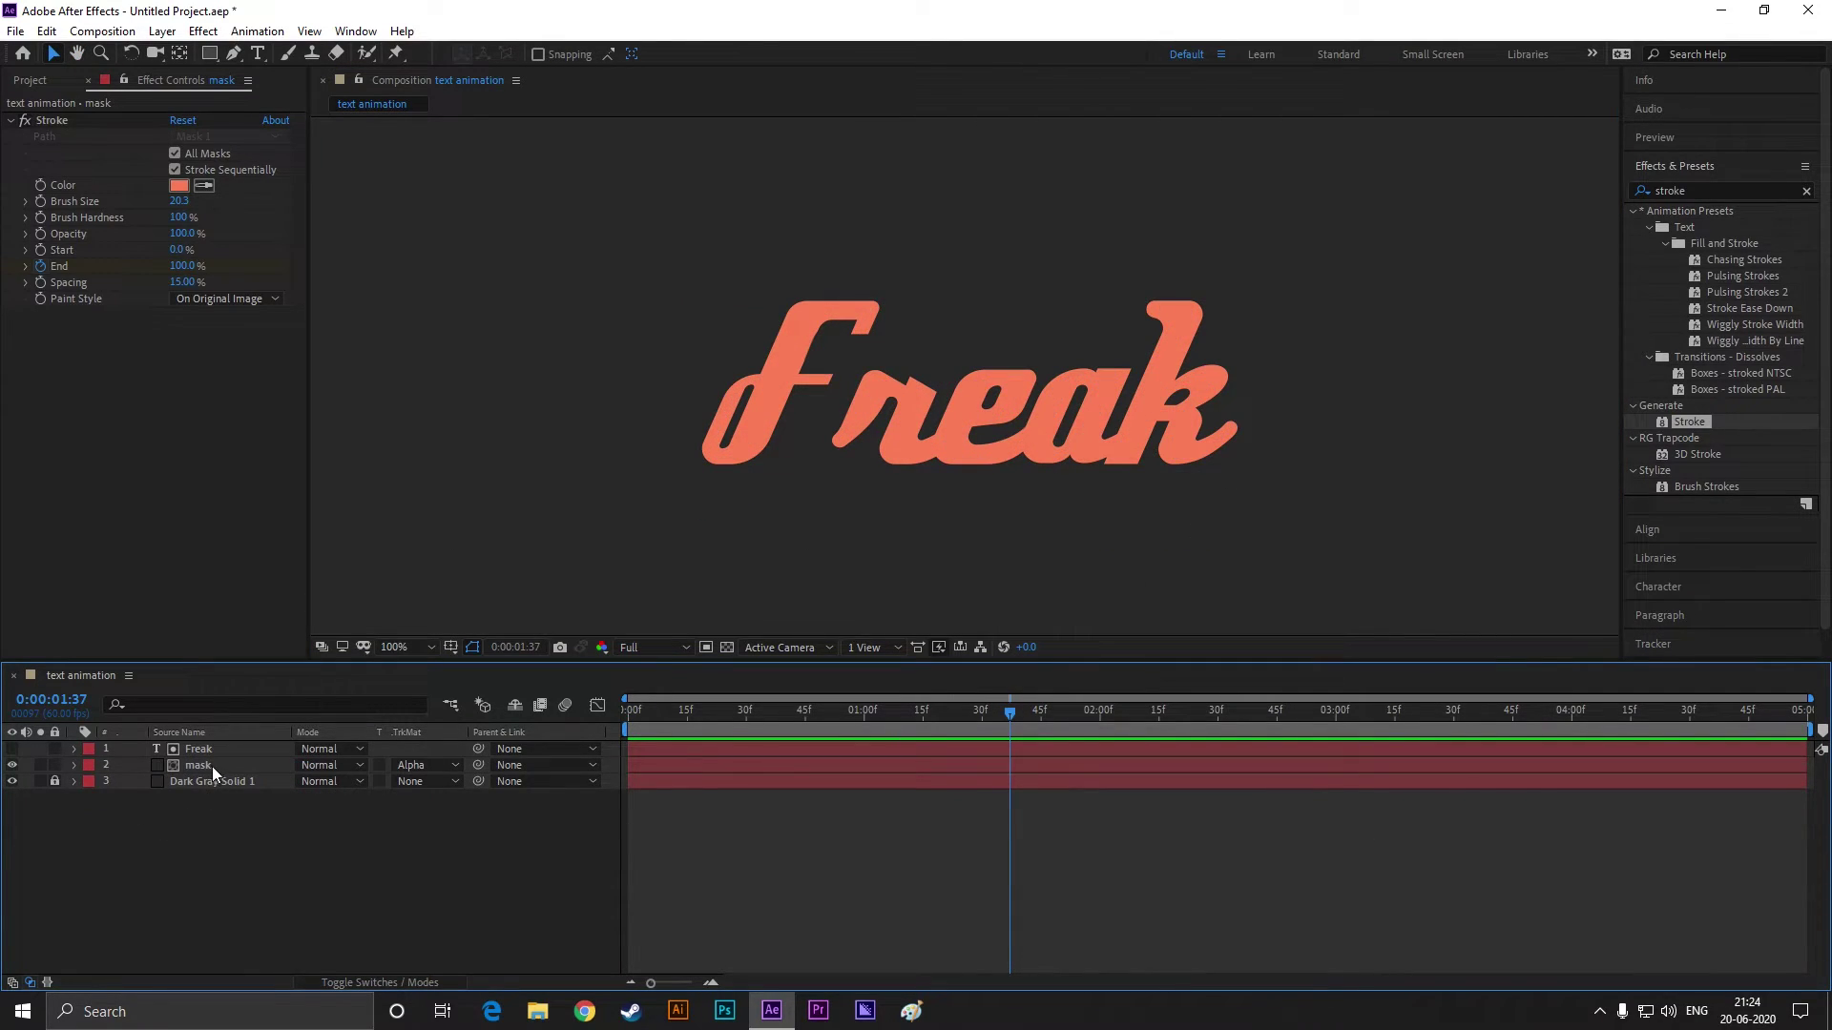
Step: Pre-compose the Freak and mask layers into a new composition named "type text"
{"action": "left_click", "coordinate": [208, 765]}
{"action": "left_click", "coordinate": [201, 749], "text": "ctrl"}
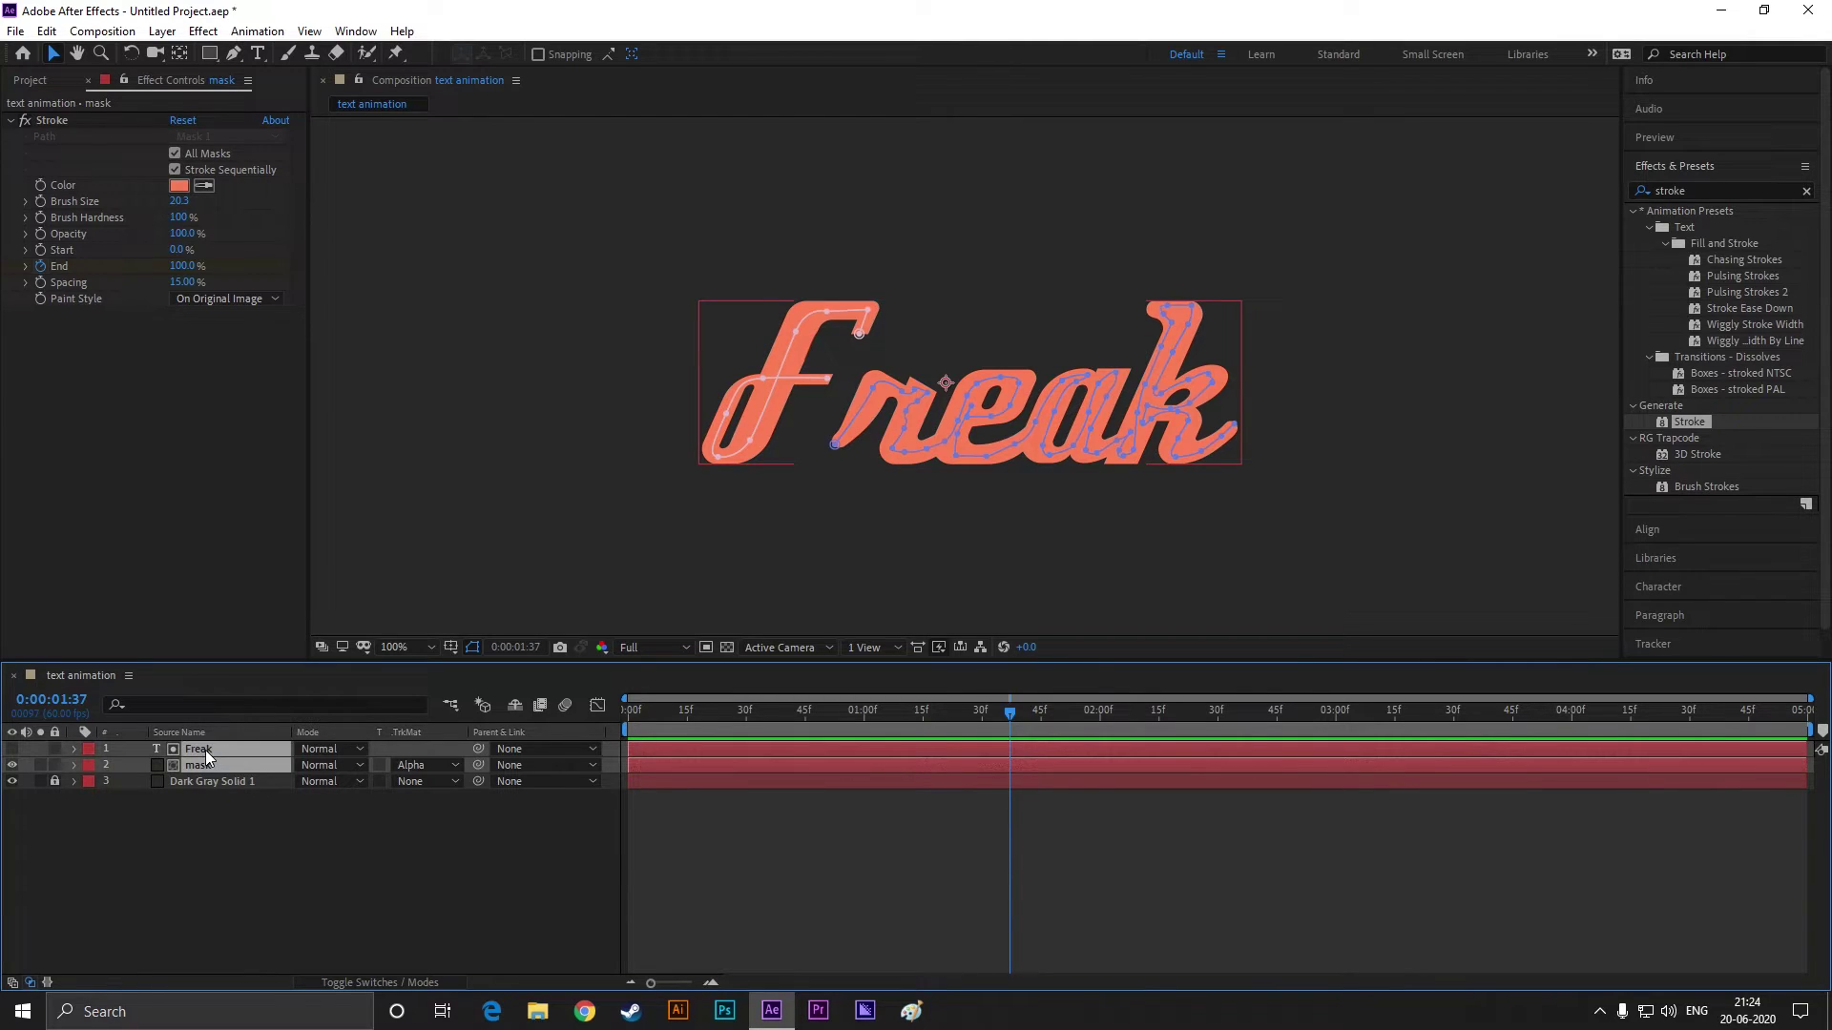
{"action": "right_click", "coordinate": [196, 771]}
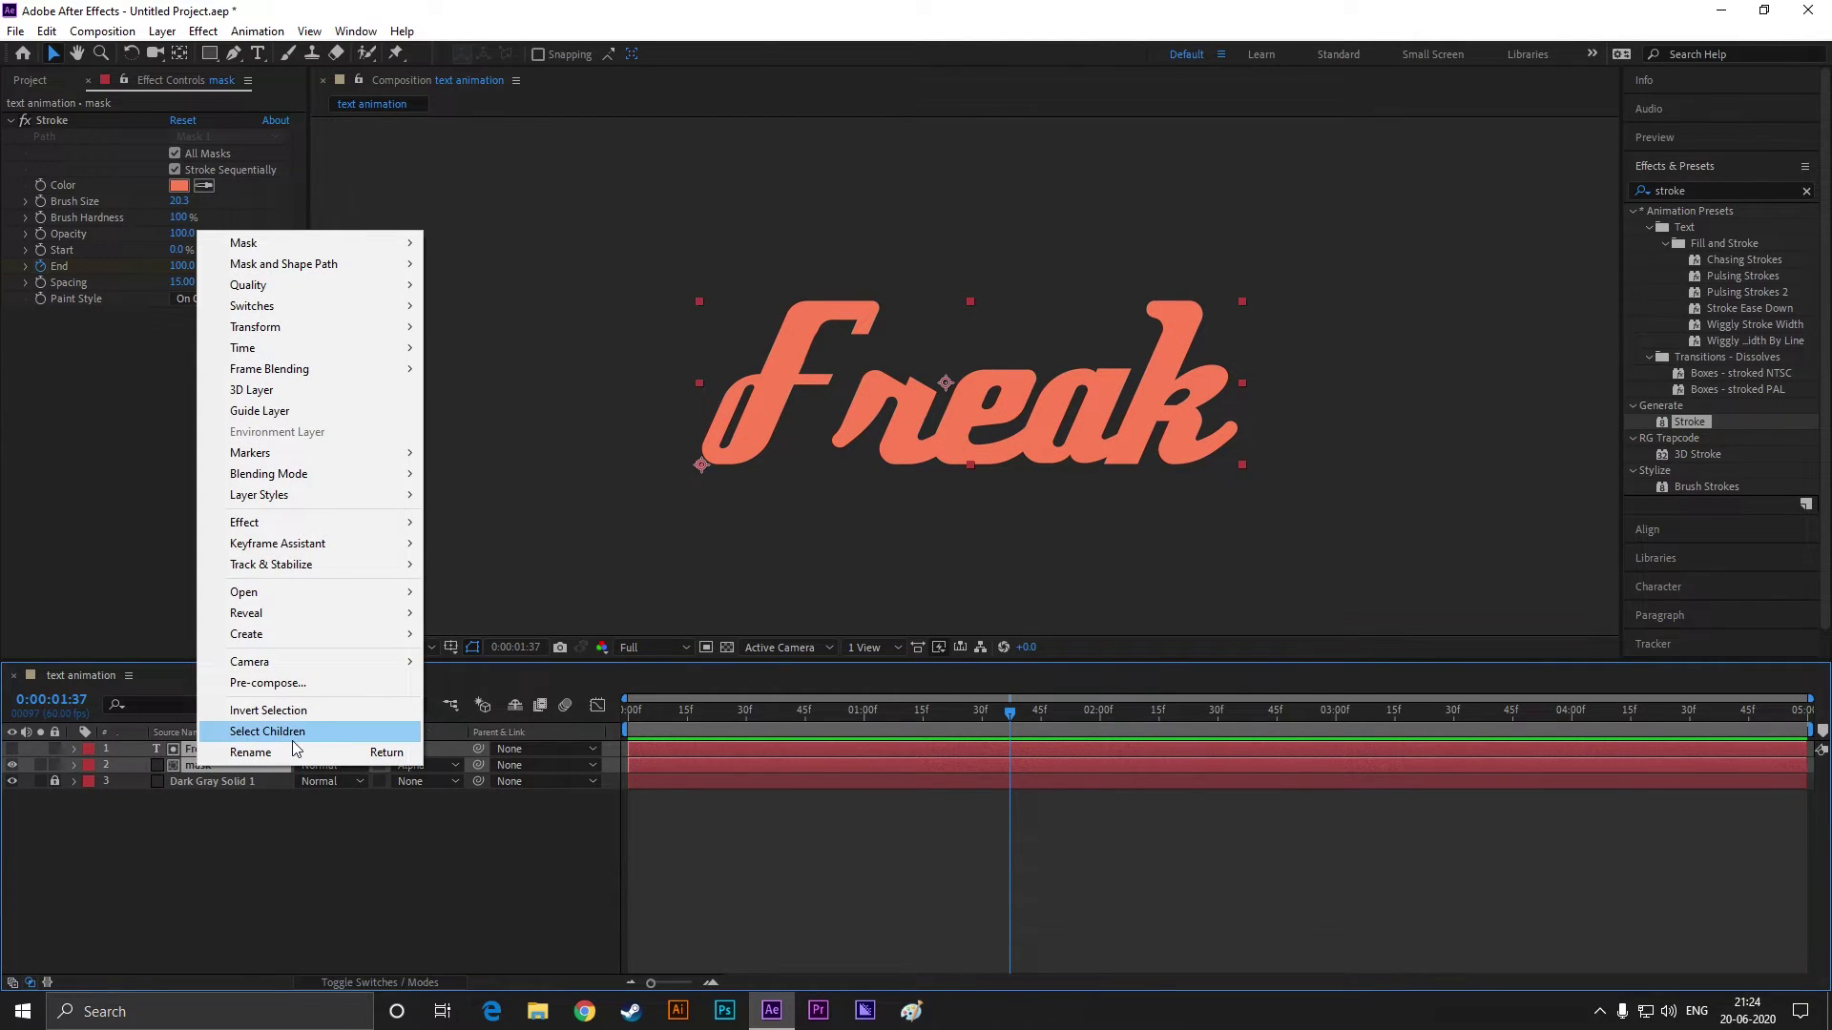
{"action": "left_click", "coordinate": [286, 683]}
{"action": "type", "text": "ty"}
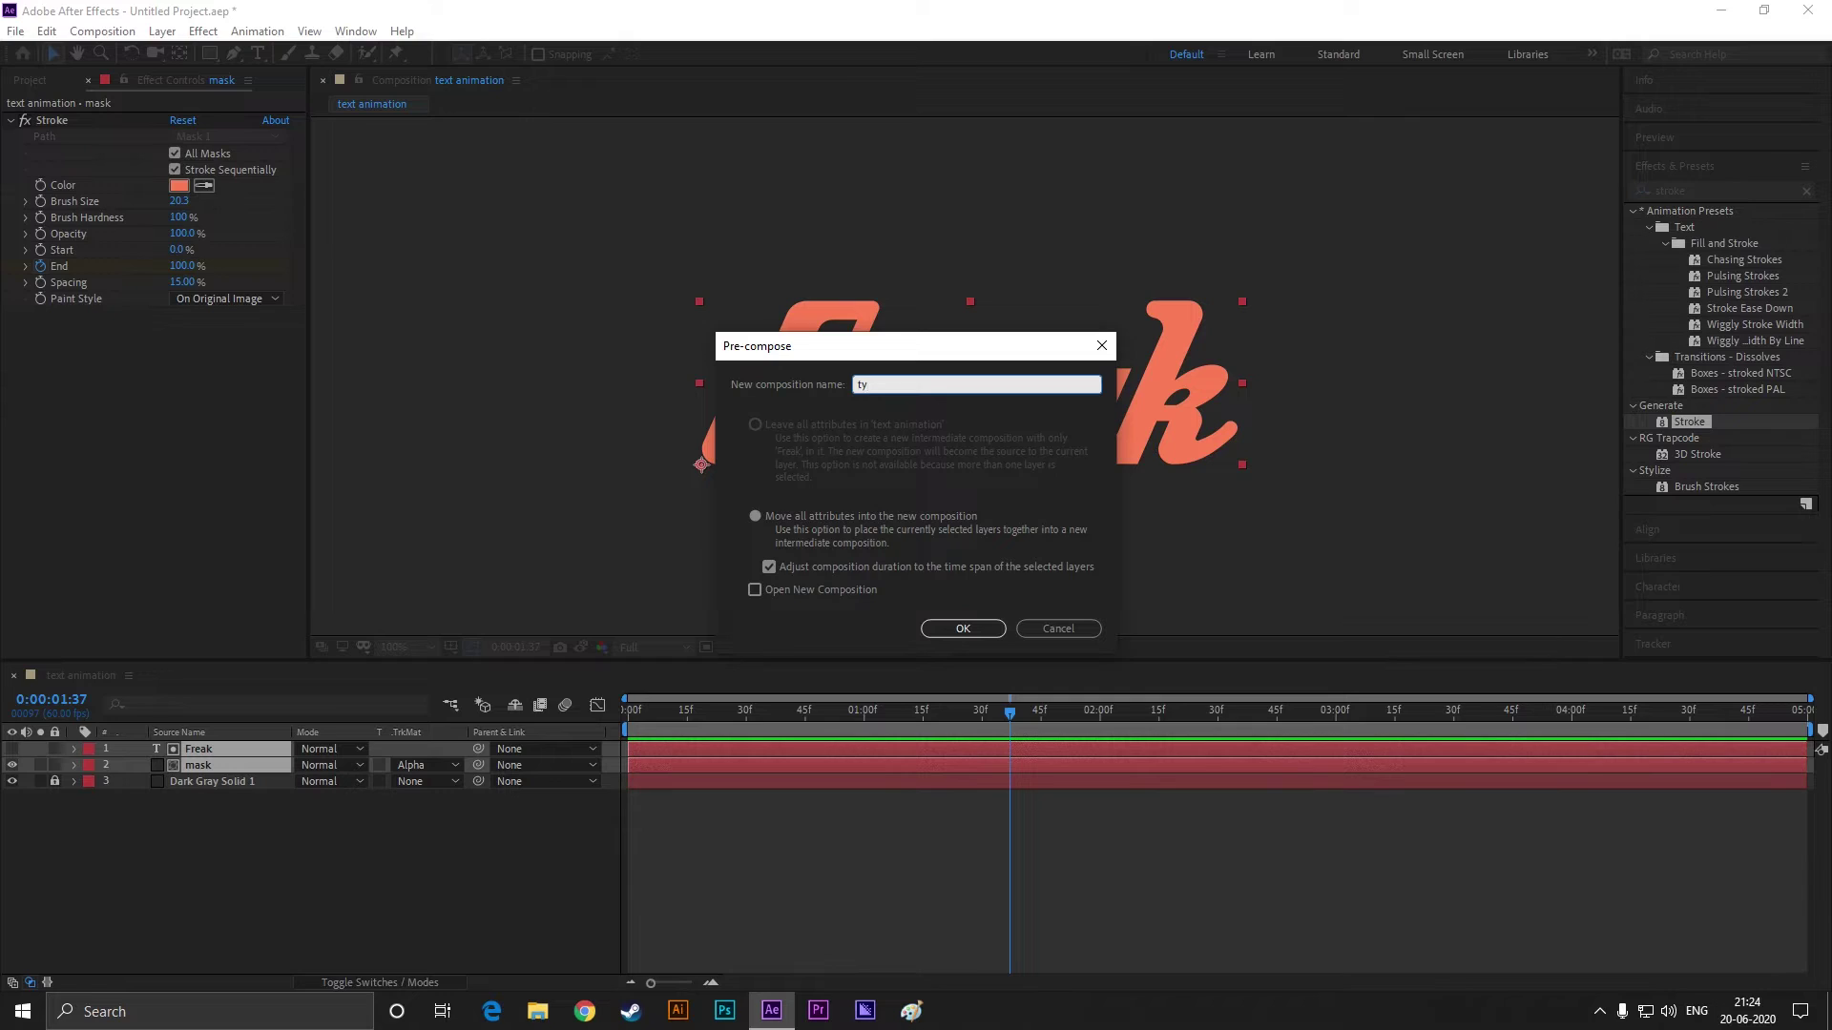
{"action": "key", "text": "BackSpace"}
{"action": "key", "text": "BackSpace"}
{"action": "type", "text": "handwri"}
{"action": "key", "text": "ctrl+a"}
{"action": "type", "text": "type text"}
{"action": "key", "text": "Return"}
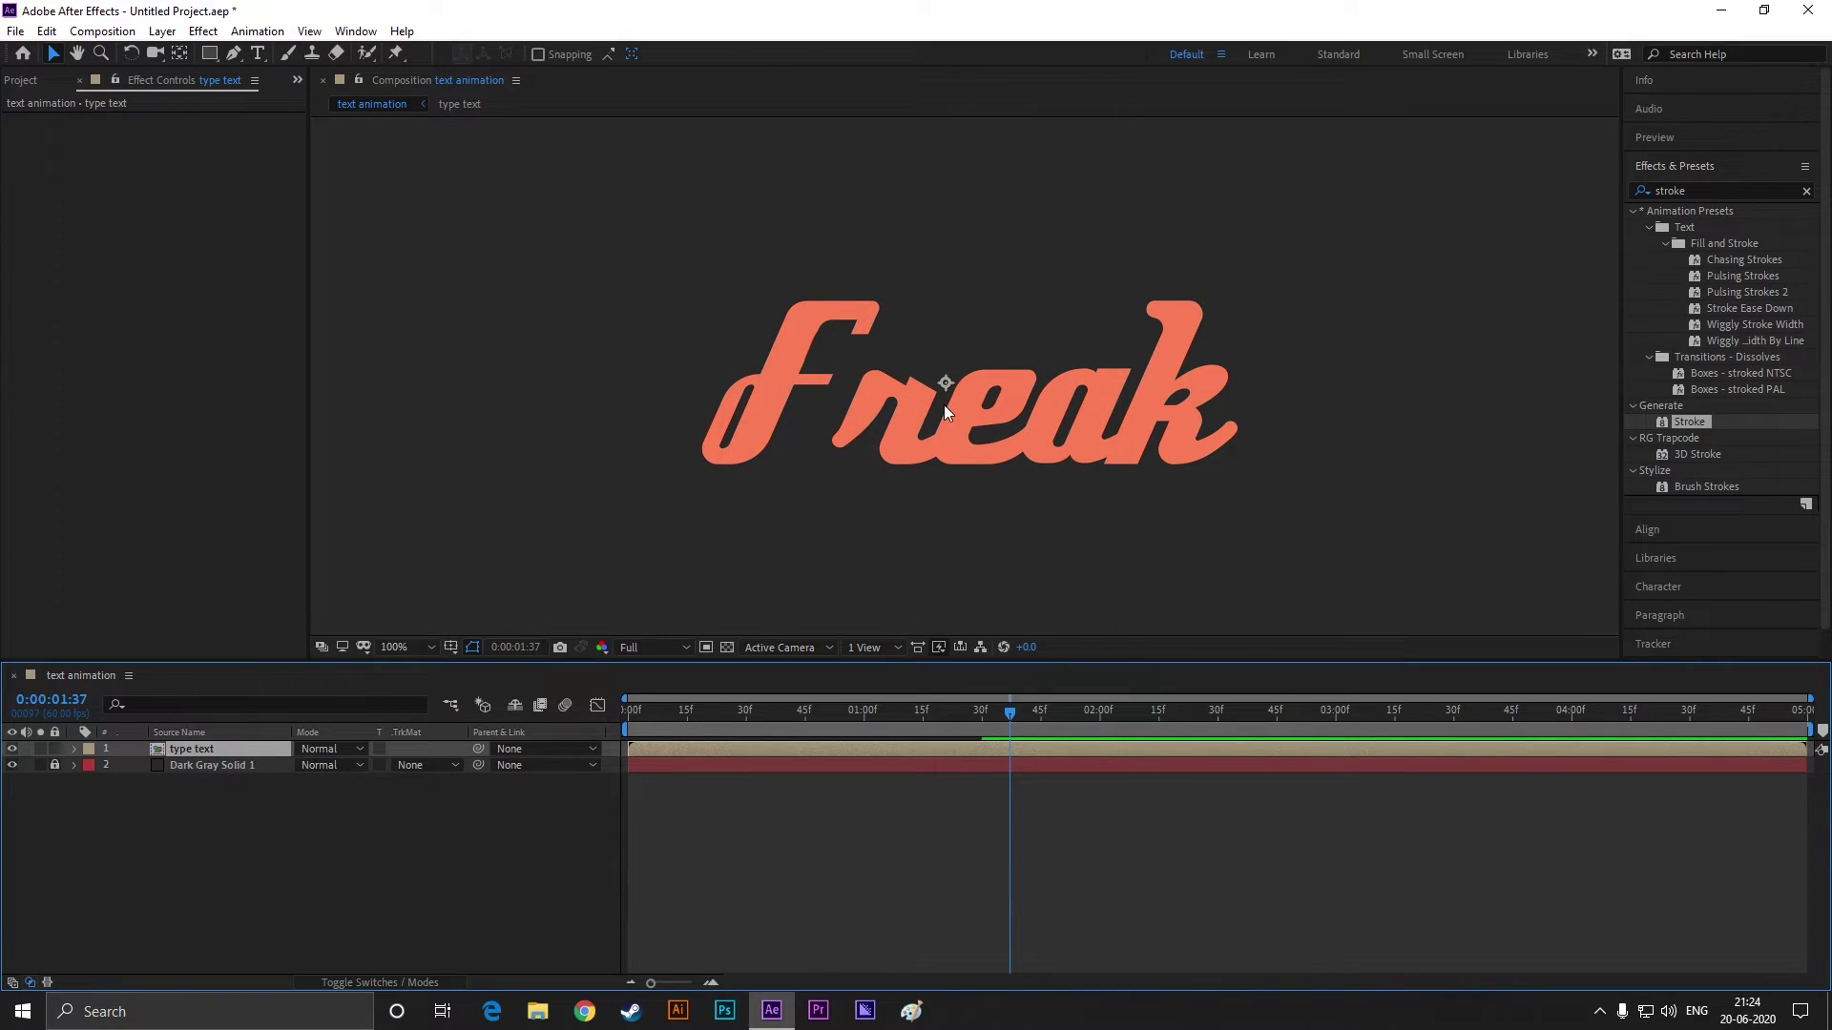
Step: Show the layer switches and enable Collapse Transformations for the type text layer
{"action": "key", "text": "comma"}
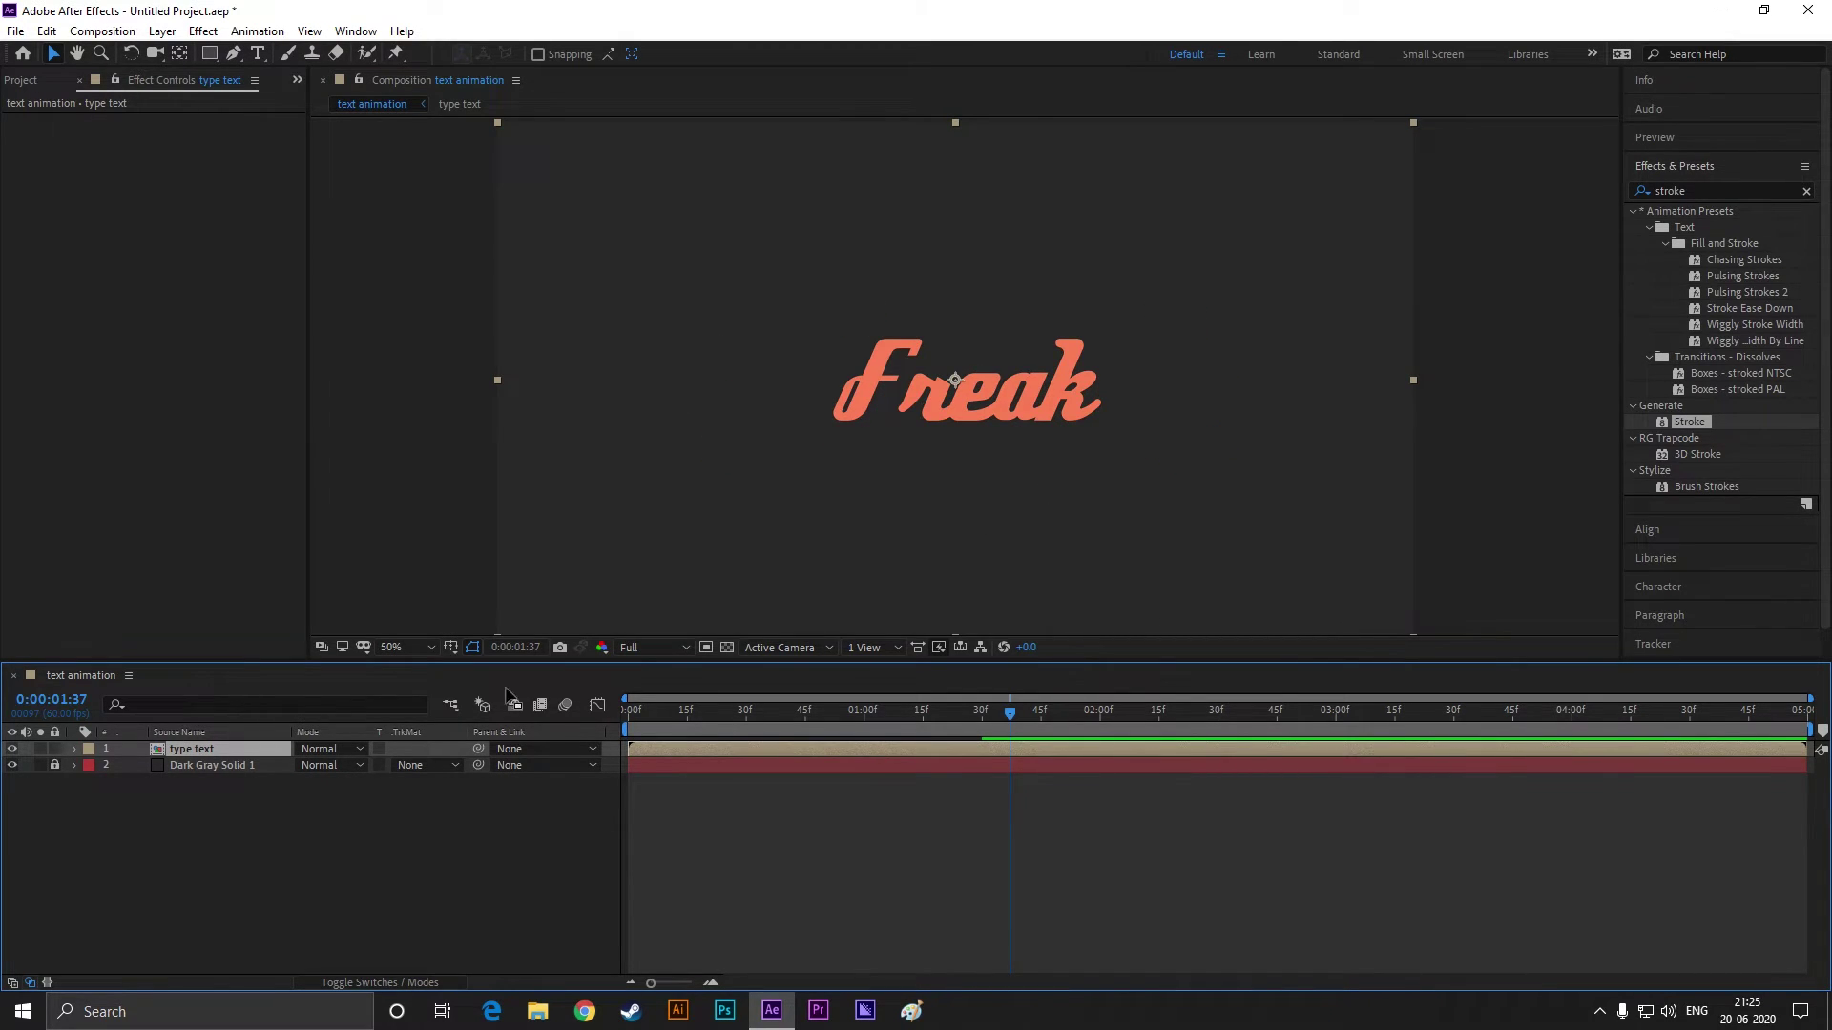
{"action": "left_click", "coordinate": [458, 983]}
{"action": "left_click", "coordinate": [318, 749]}
{"action": "left_click", "coordinate": [1043, 417]}
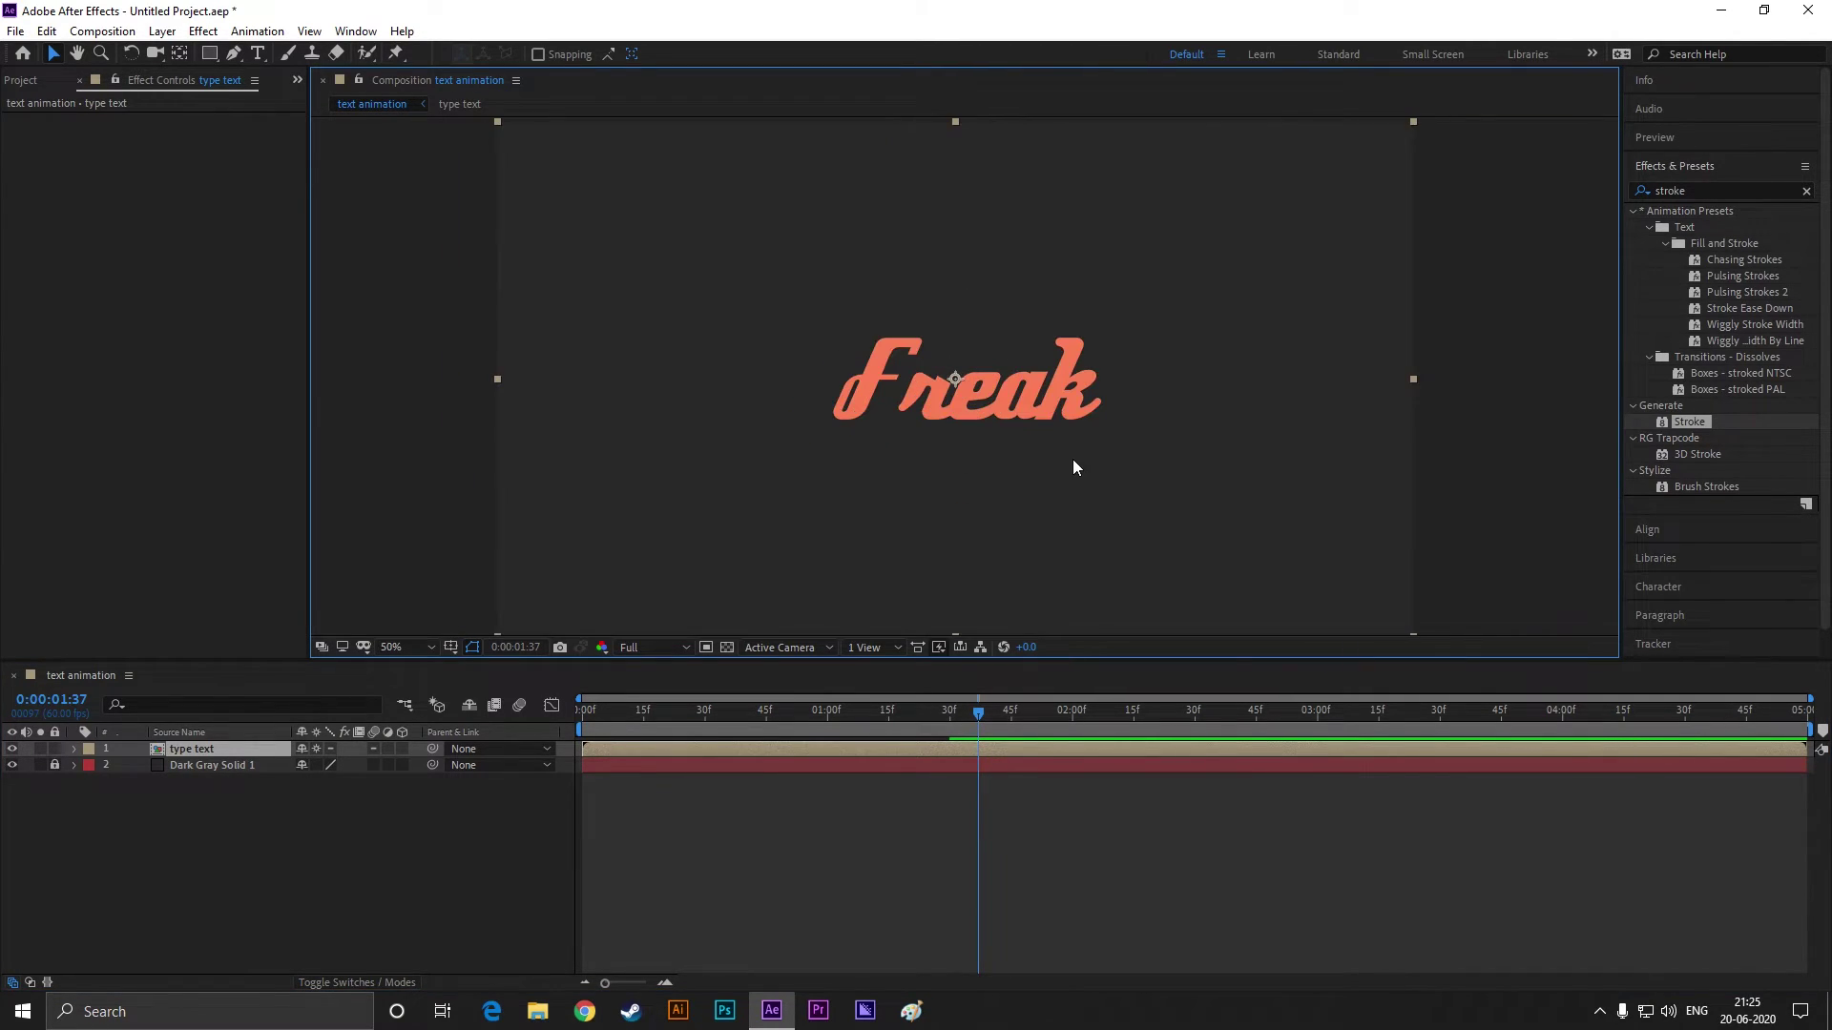
Step: Add a text layer reading "MOTION" below the word Freak and enlarge it
{"action": "left_click", "coordinate": [208, 798]}
{"action": "left_click", "coordinate": [257, 53]}
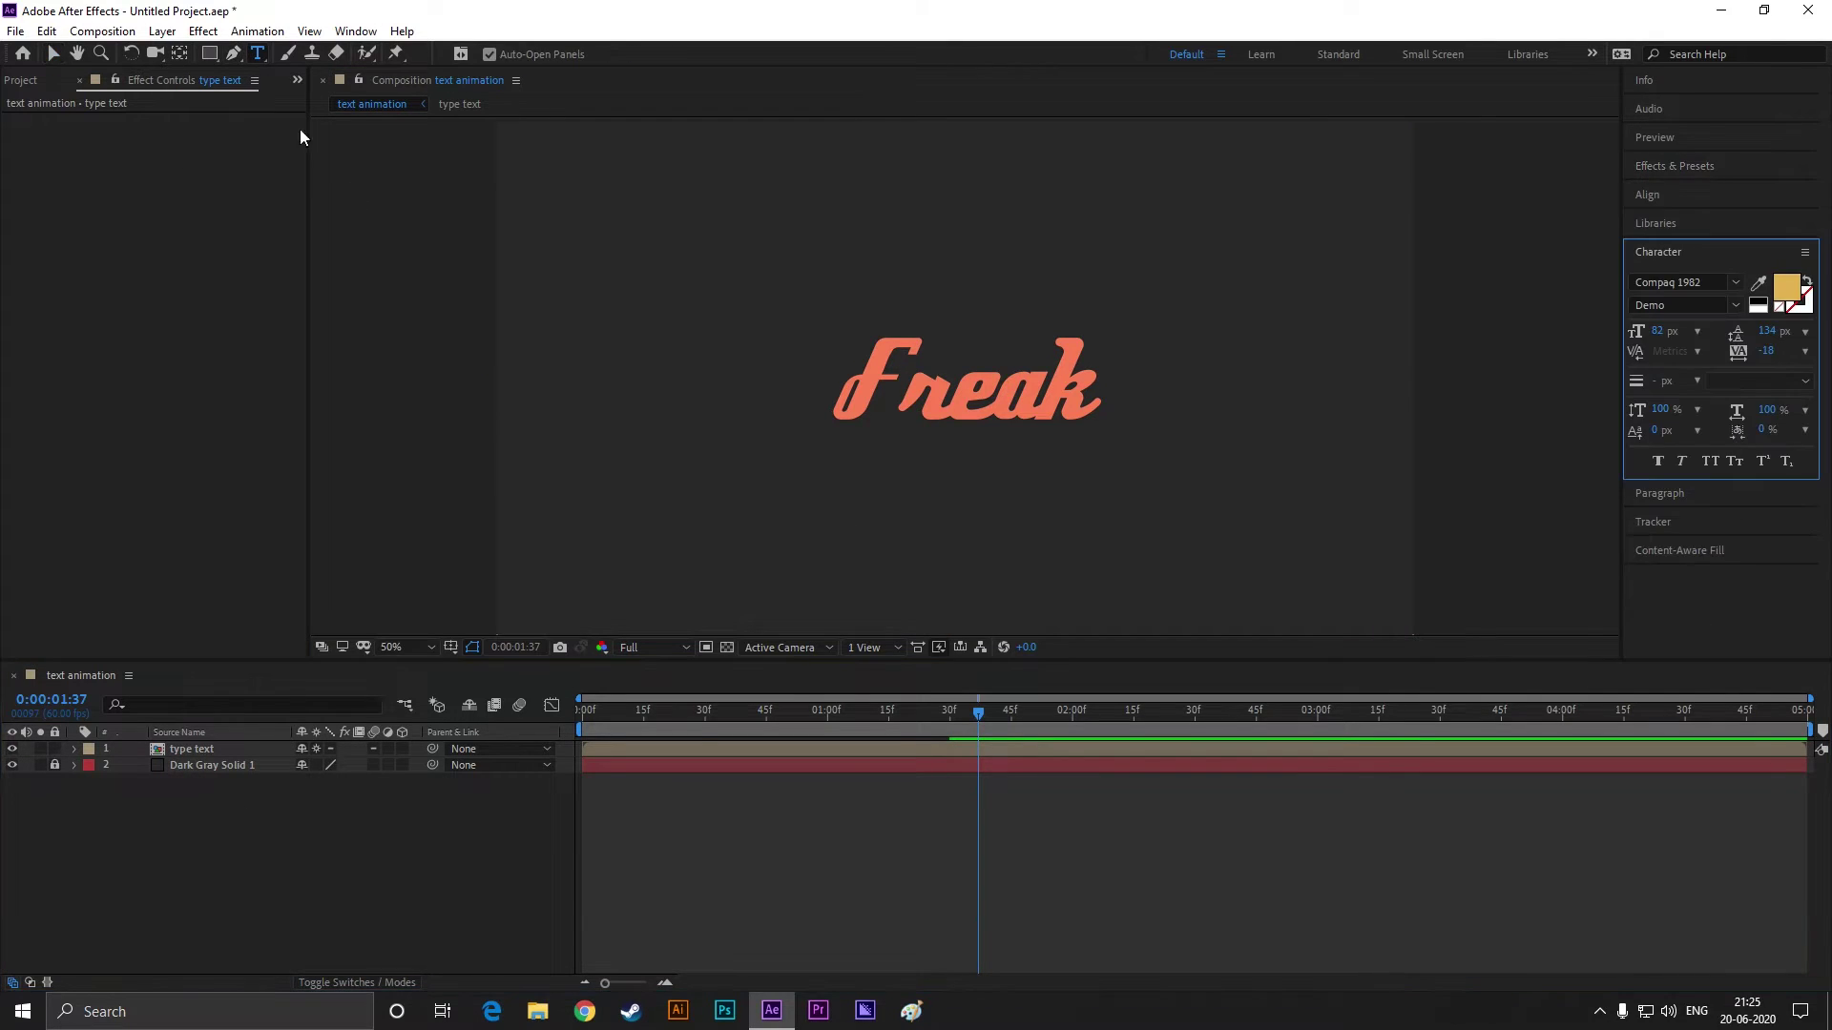
{"action": "left_click", "coordinate": [845, 496]}
{"action": "type", "text": "MOTION"}
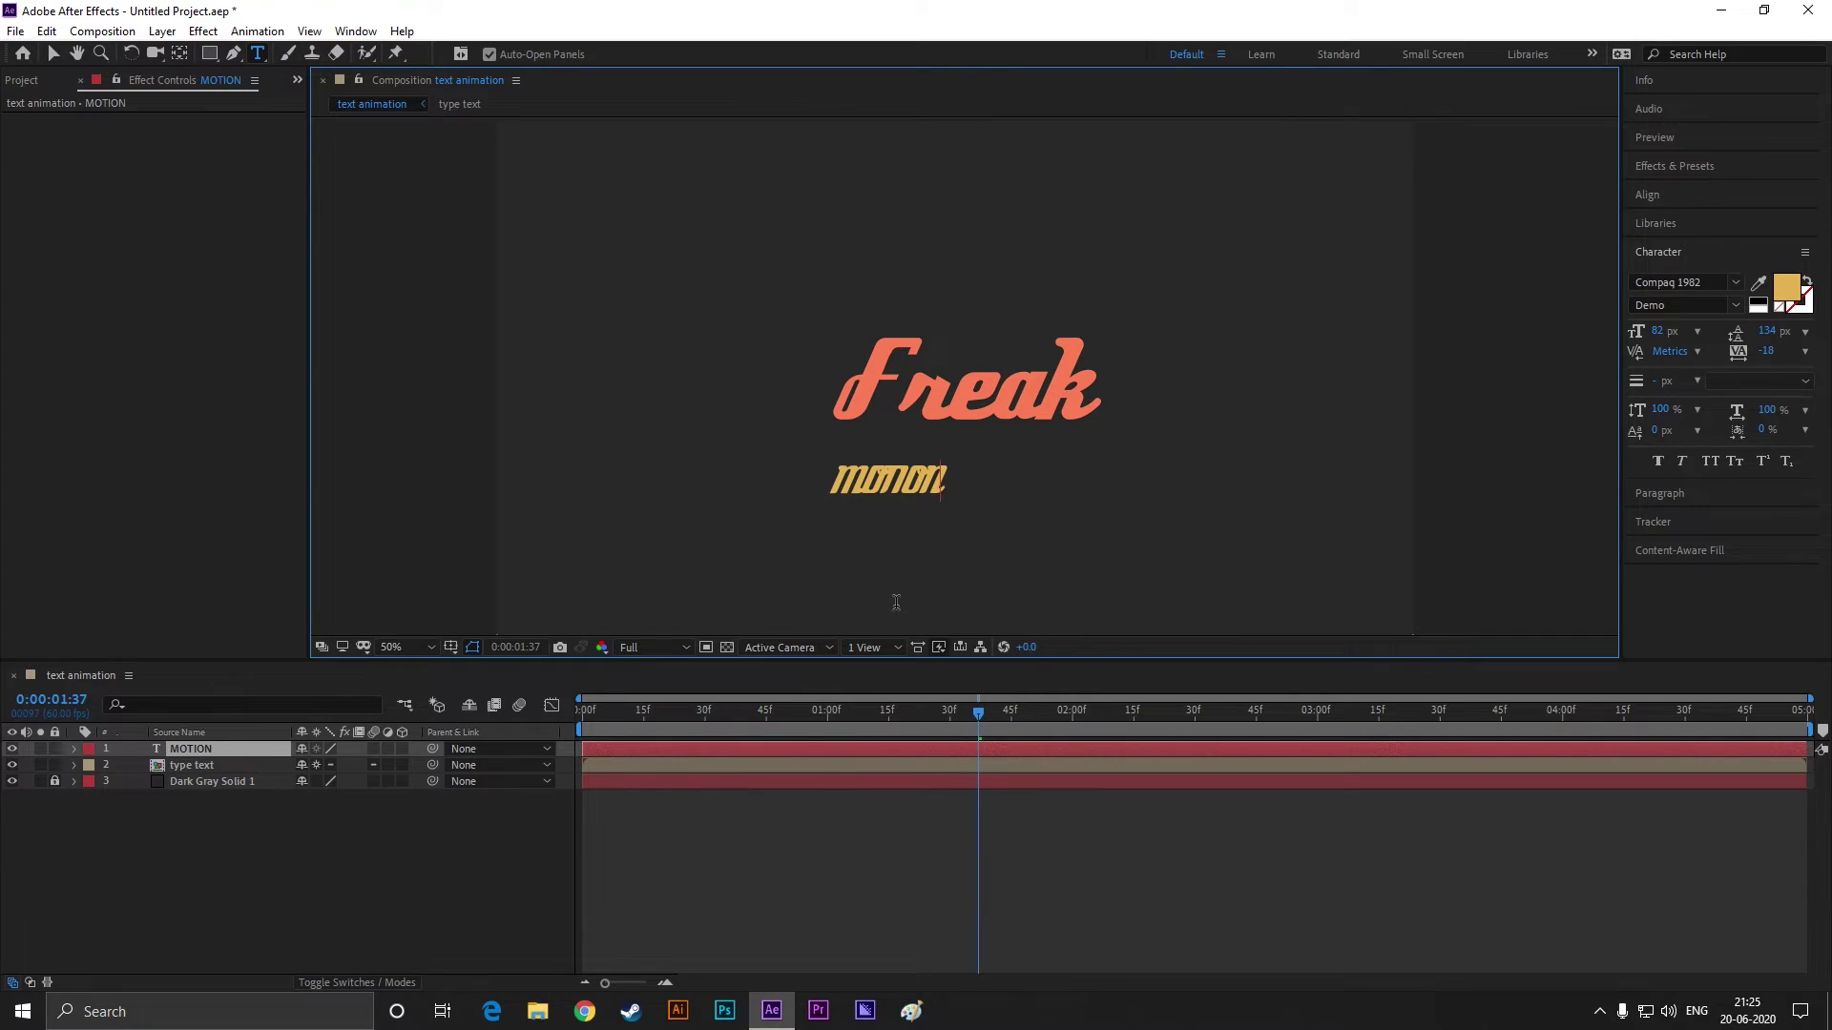
{"action": "left_click", "coordinate": [52, 53]}
{"action": "left_click_drag", "start_coordinate": [948, 492], "coordinate": [1094, 480]}
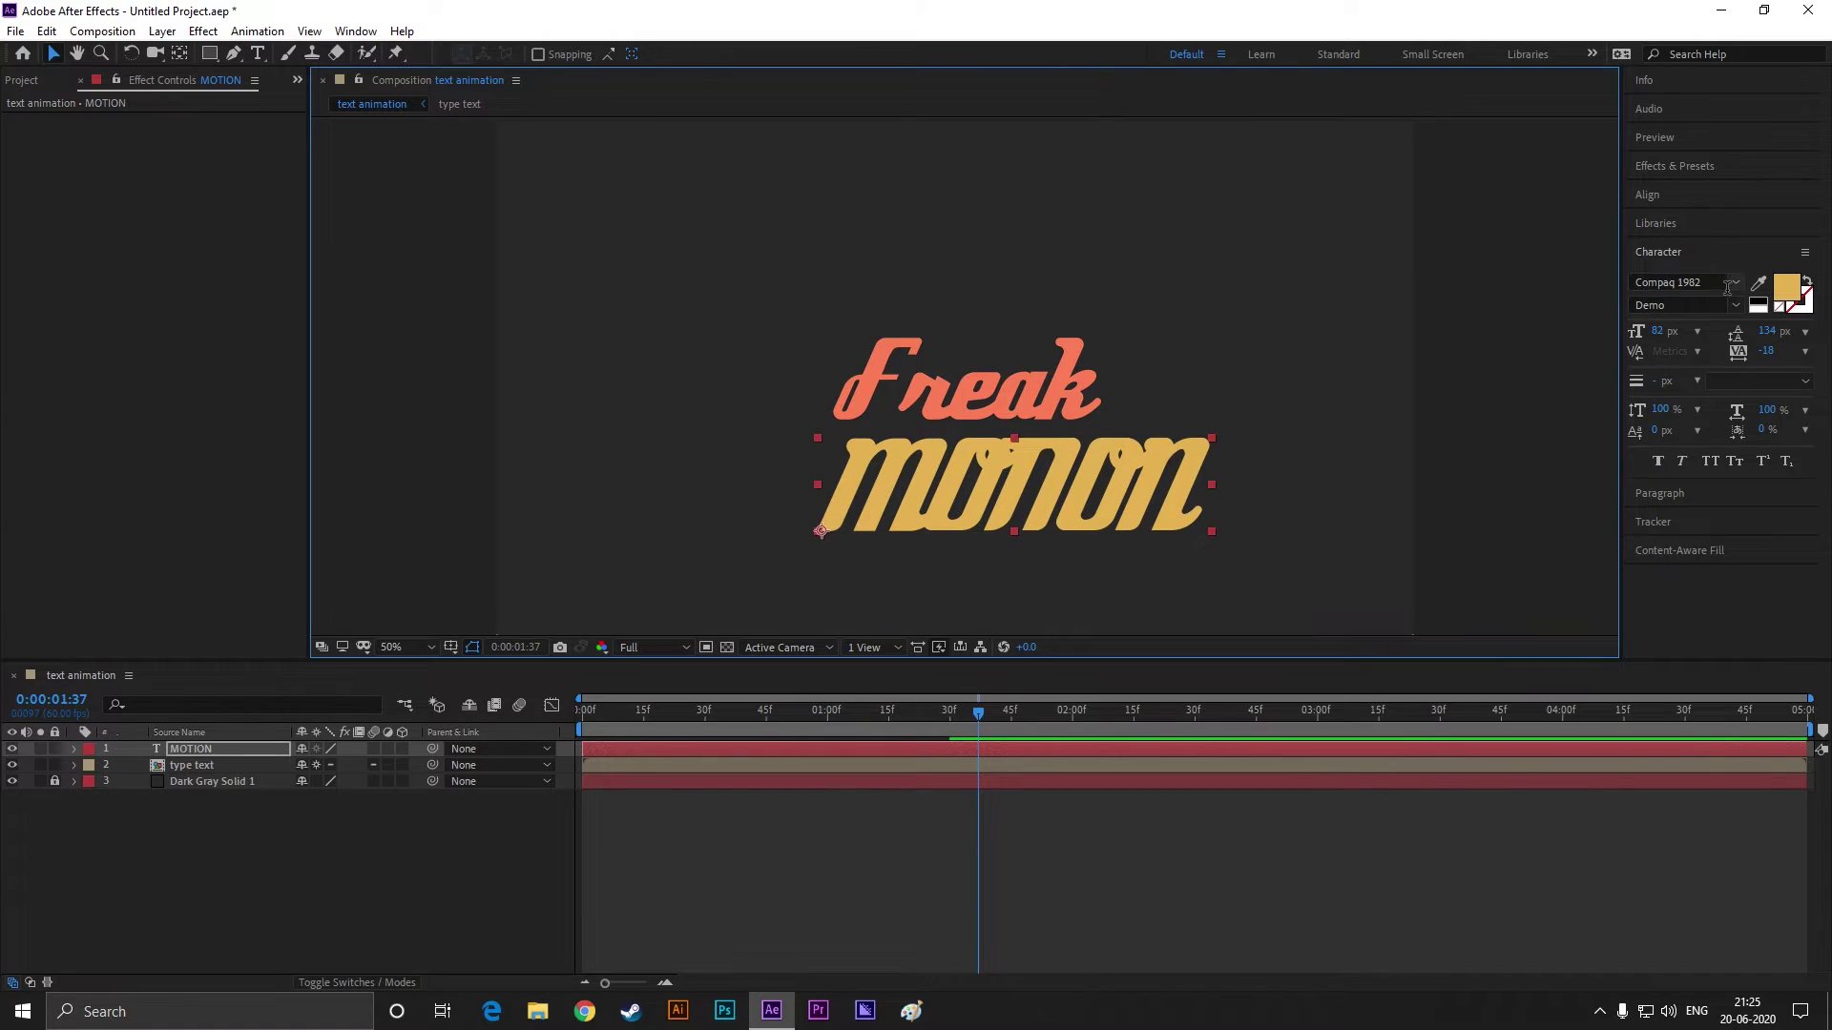
Step: Change the MOTION text's font to Cooper Black
{"action": "left_click", "coordinate": [1674, 282]}
{"action": "scroll", "coordinate": [1600, 412], "scroll_direction": "up", "scroll_amount": 1}
{"action": "scroll", "coordinate": [1600, 413], "scroll_direction": "up", "scroll_amount": 15}
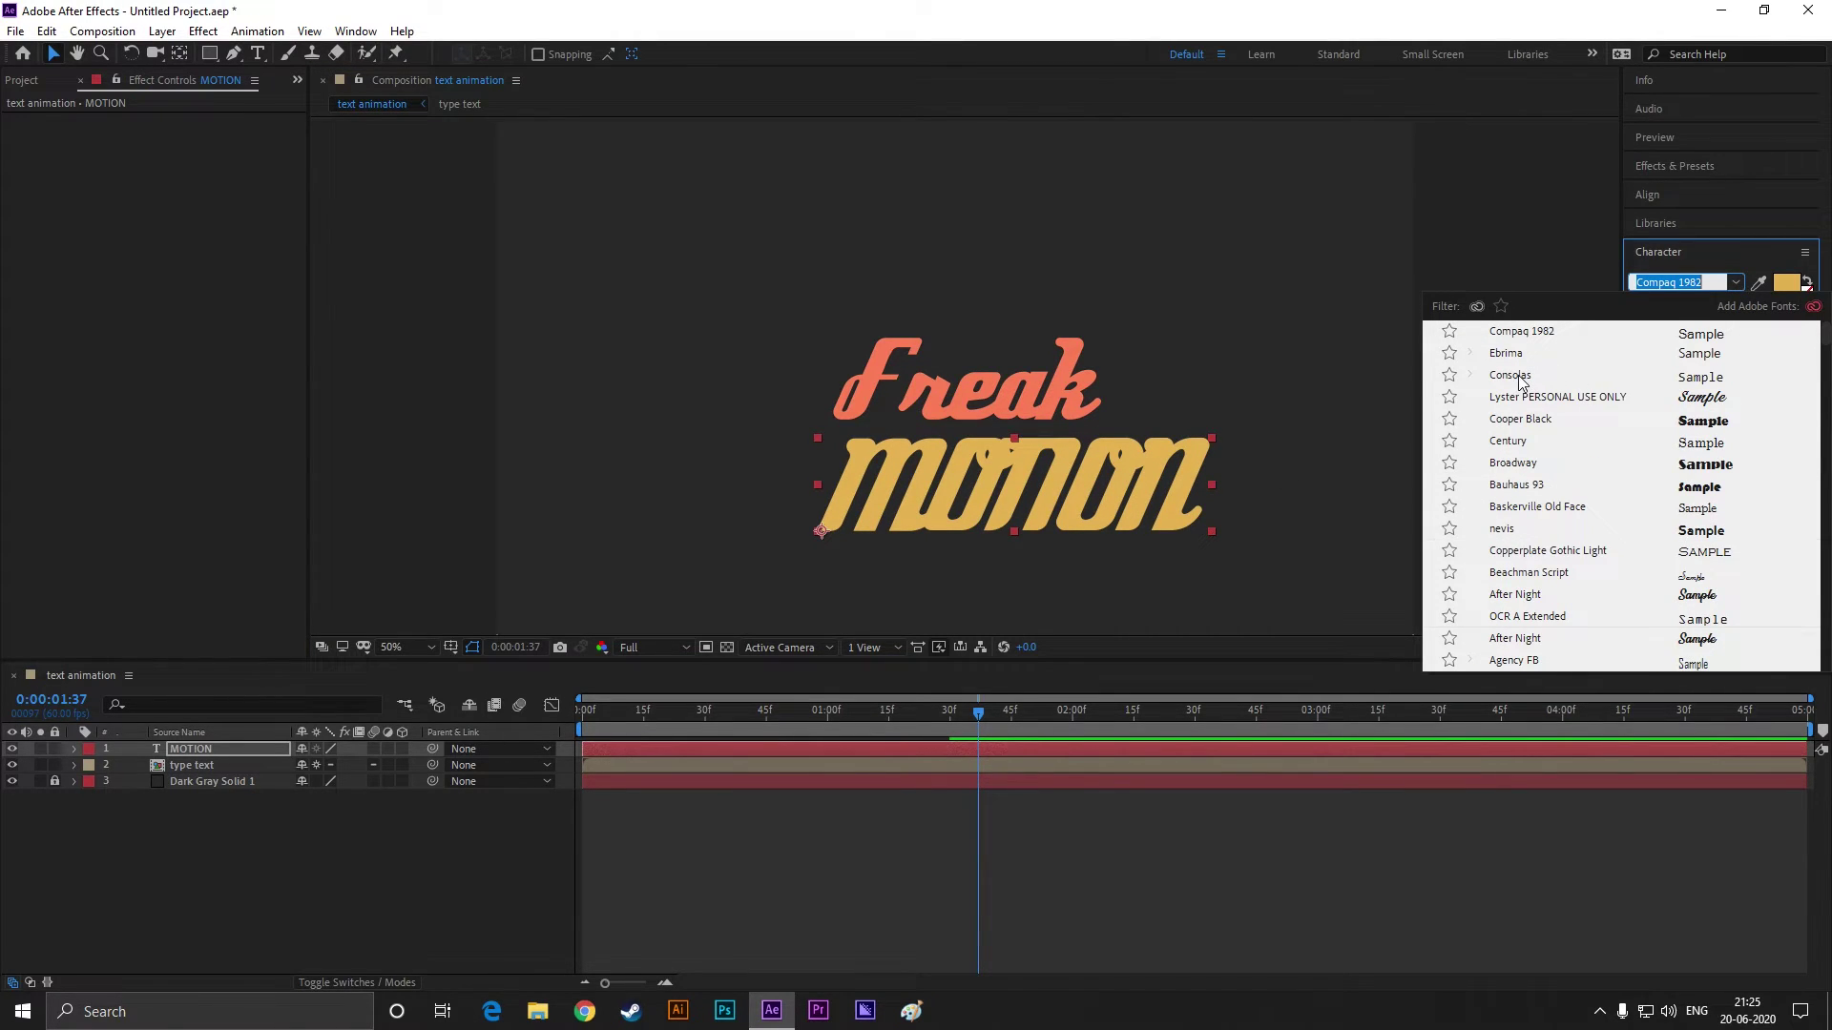
{"action": "left_click", "coordinate": [1524, 423]}
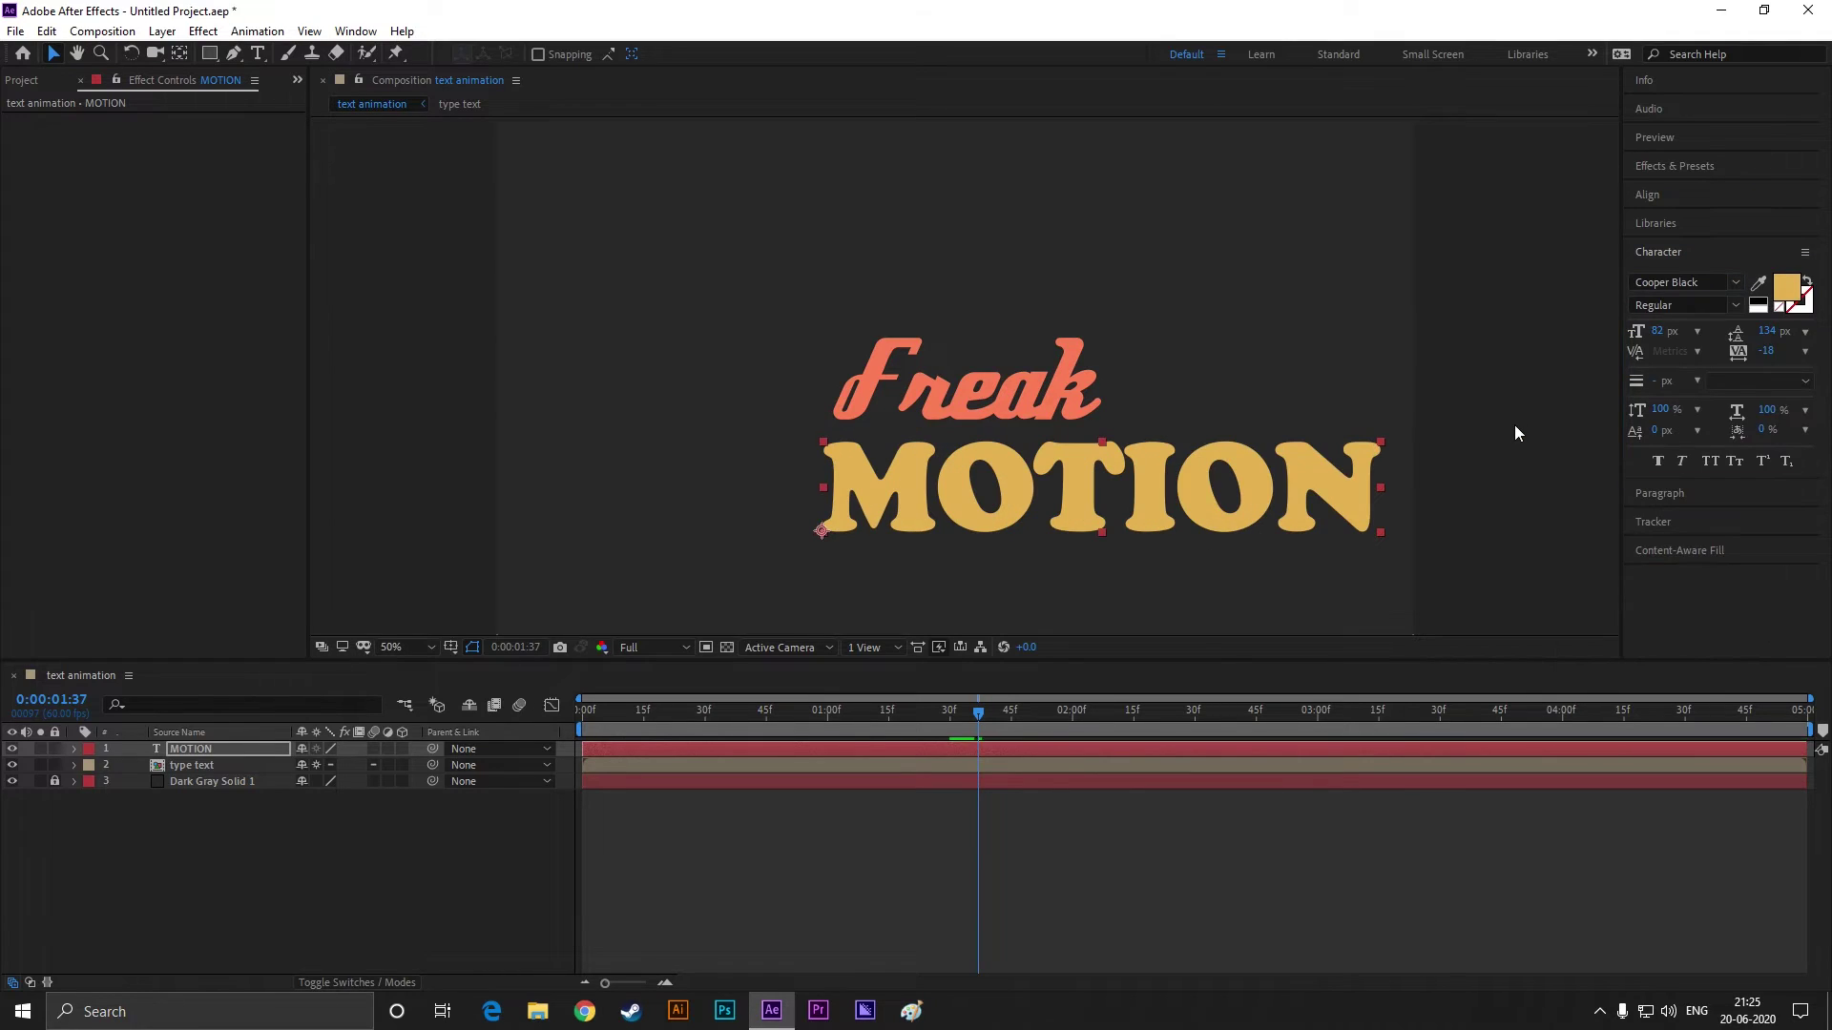
Step: Change the MOTION text's fill color to white (FFFFFE)
{"action": "double_click", "coordinate": [1246, 491]}
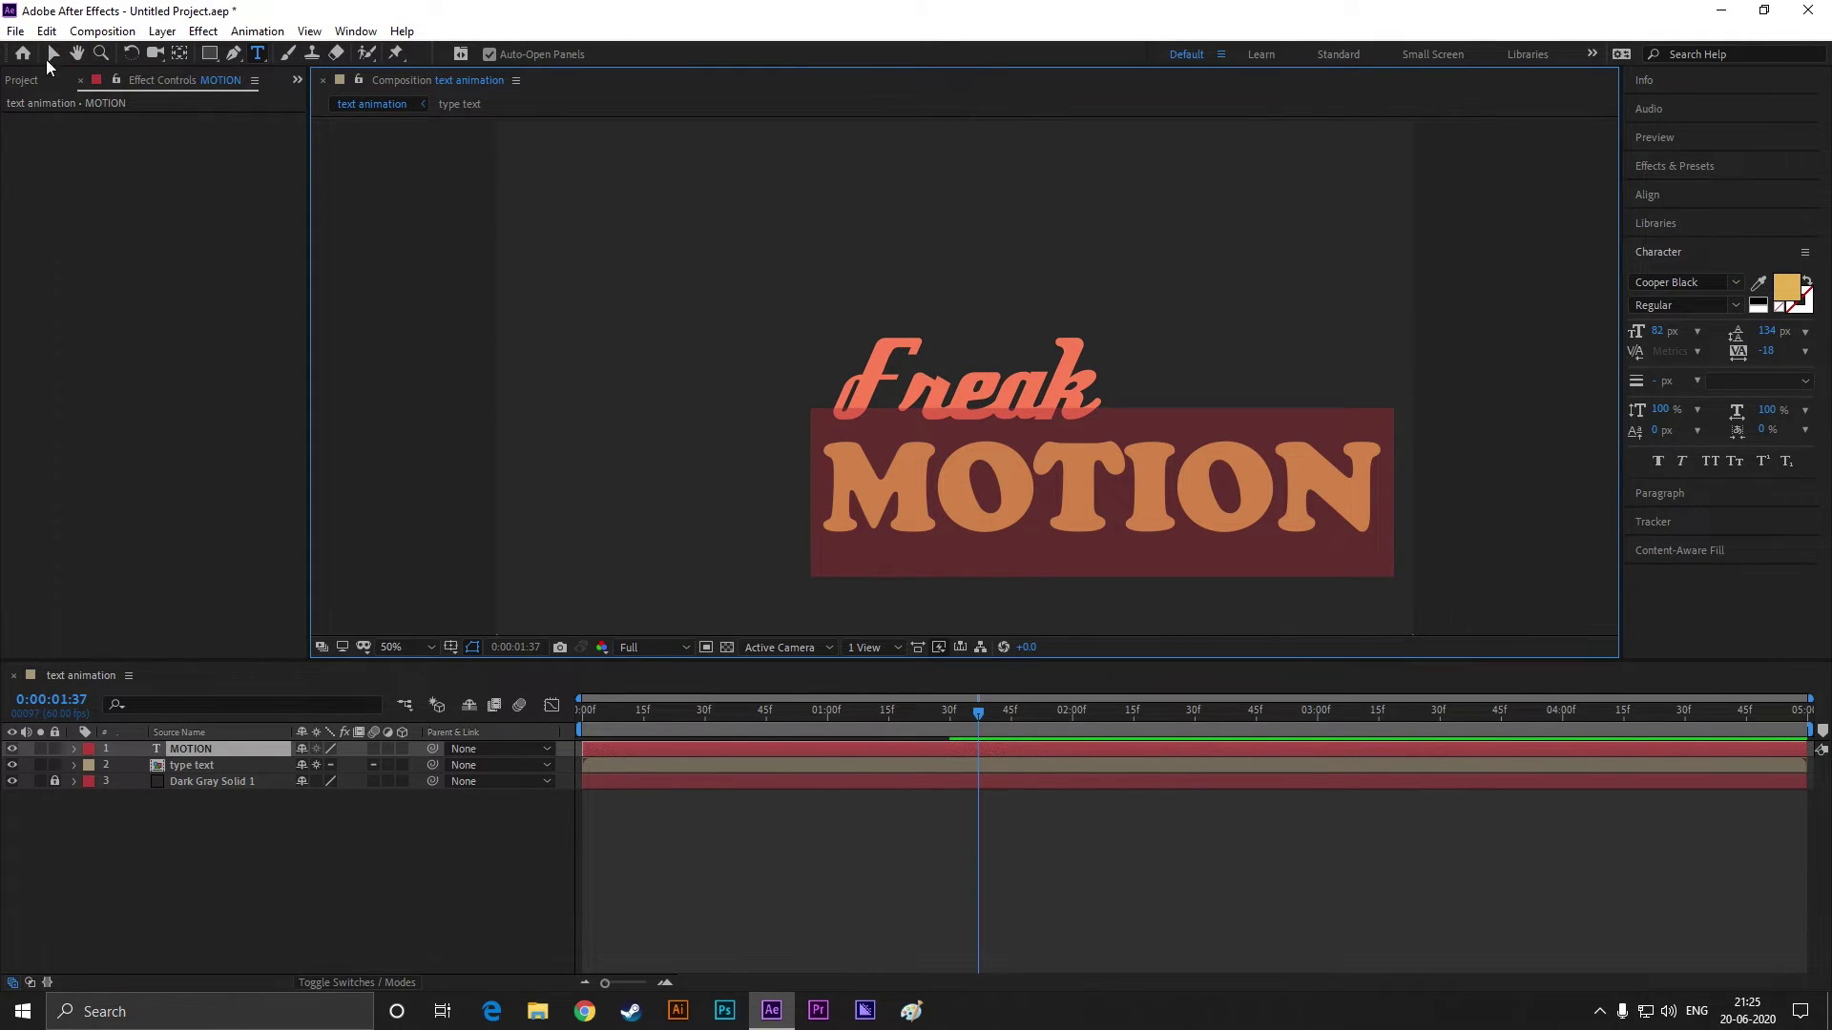
{"action": "left_click", "coordinate": [54, 54]}
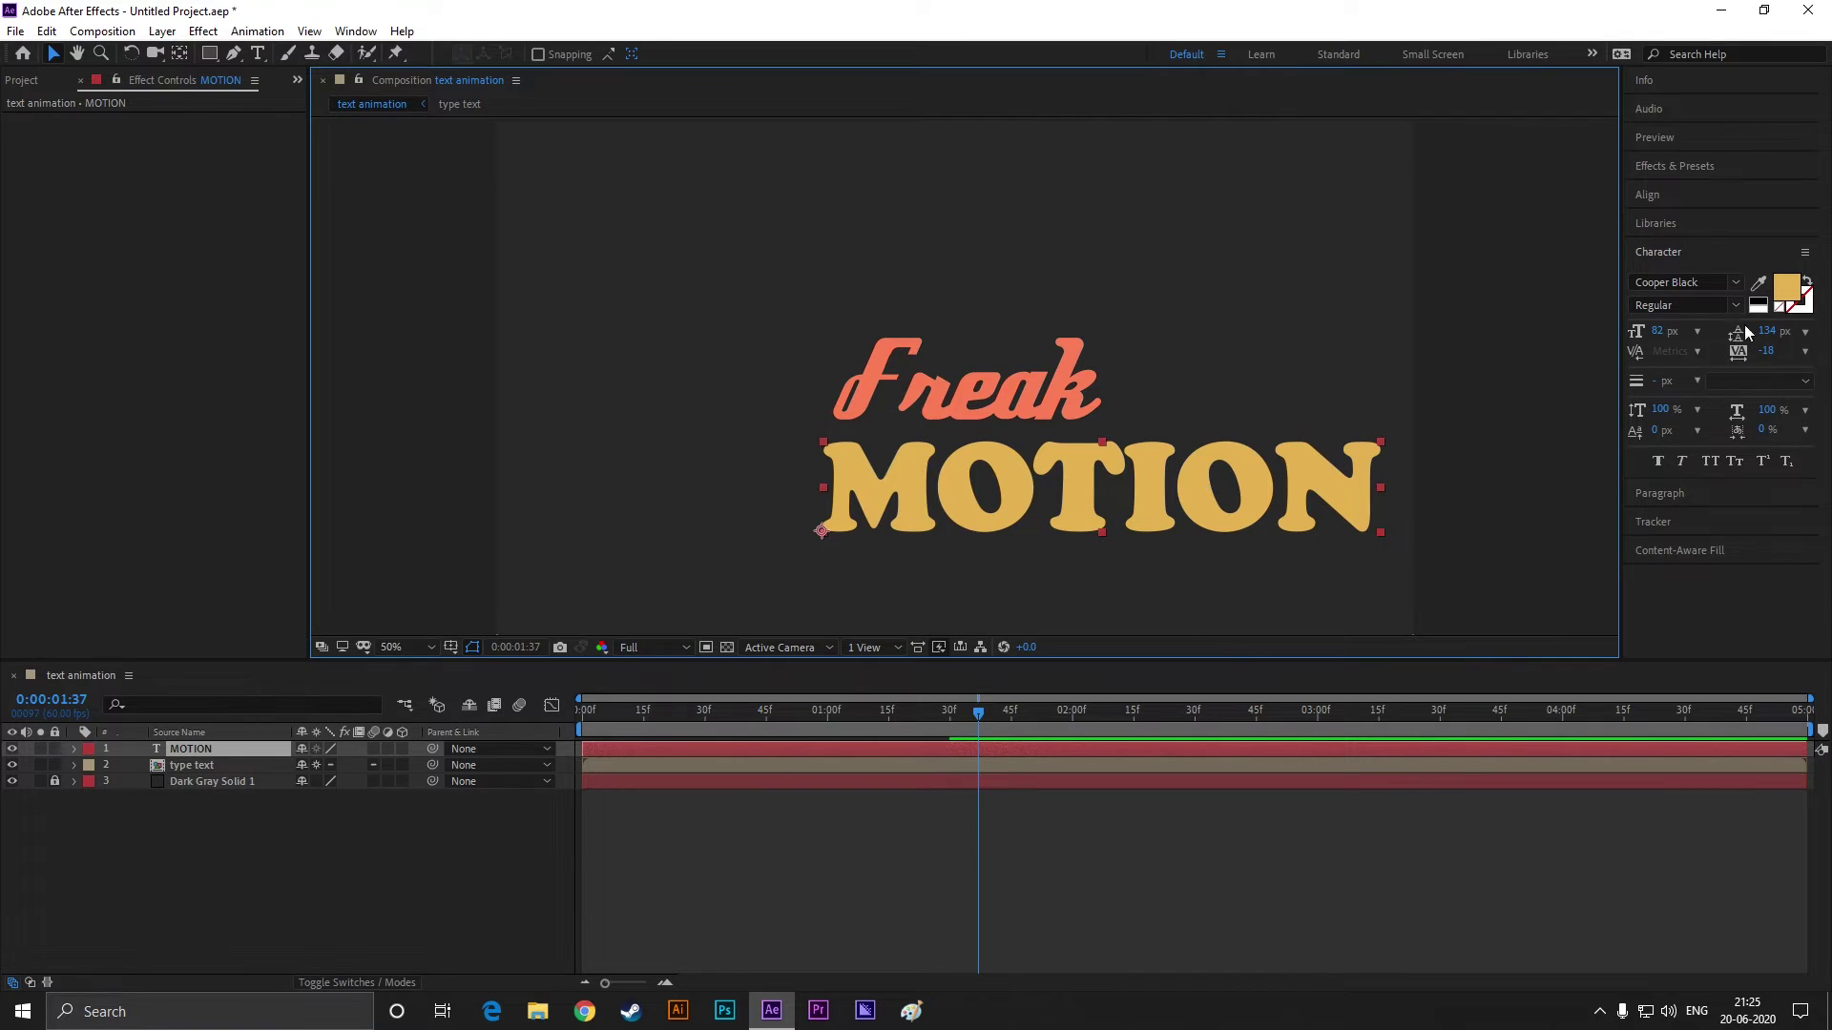
{"action": "left_click", "coordinate": [1786, 286]}
{"action": "left_click", "coordinate": [757, 645]}
{"action": "left_click_drag", "start_coordinate": [756, 644], "coordinate": [651, 636]}
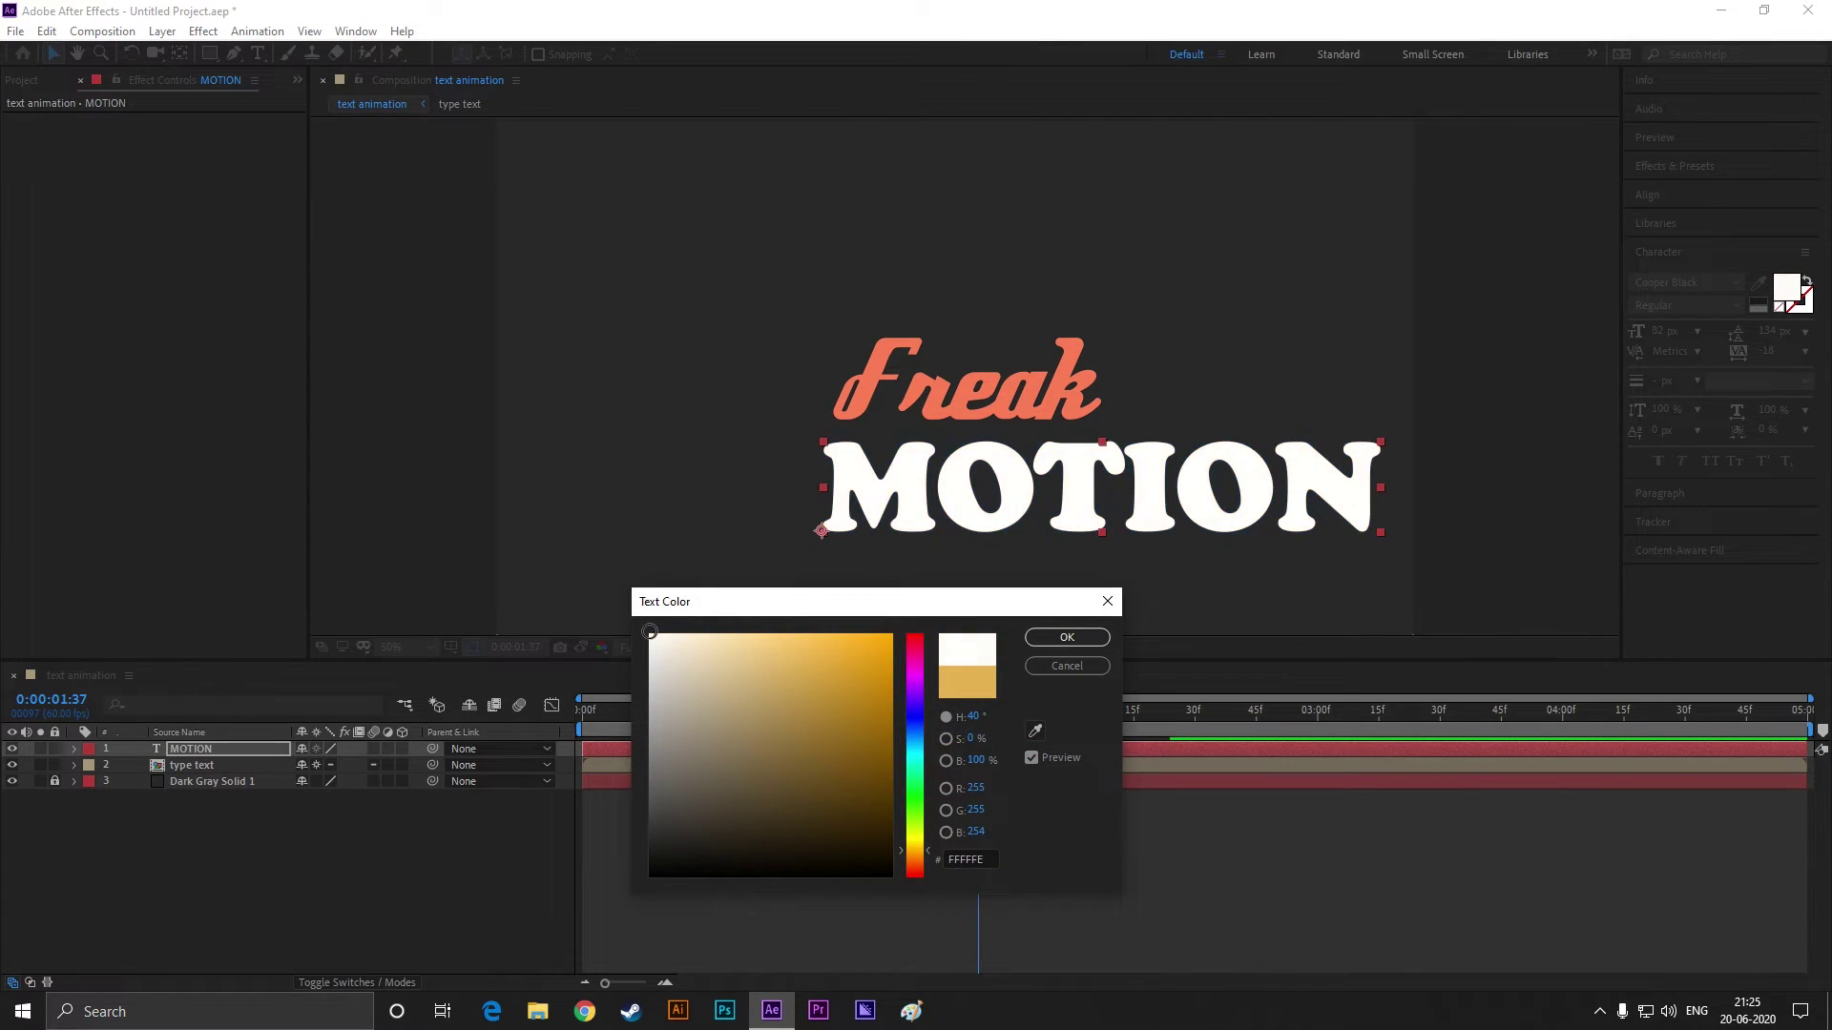
{"action": "left_click", "coordinate": [1107, 601]}
Step: Move the type text layer with the word Freak up and to the left, and lock the layer
{"action": "left_click", "coordinate": [754, 501]}
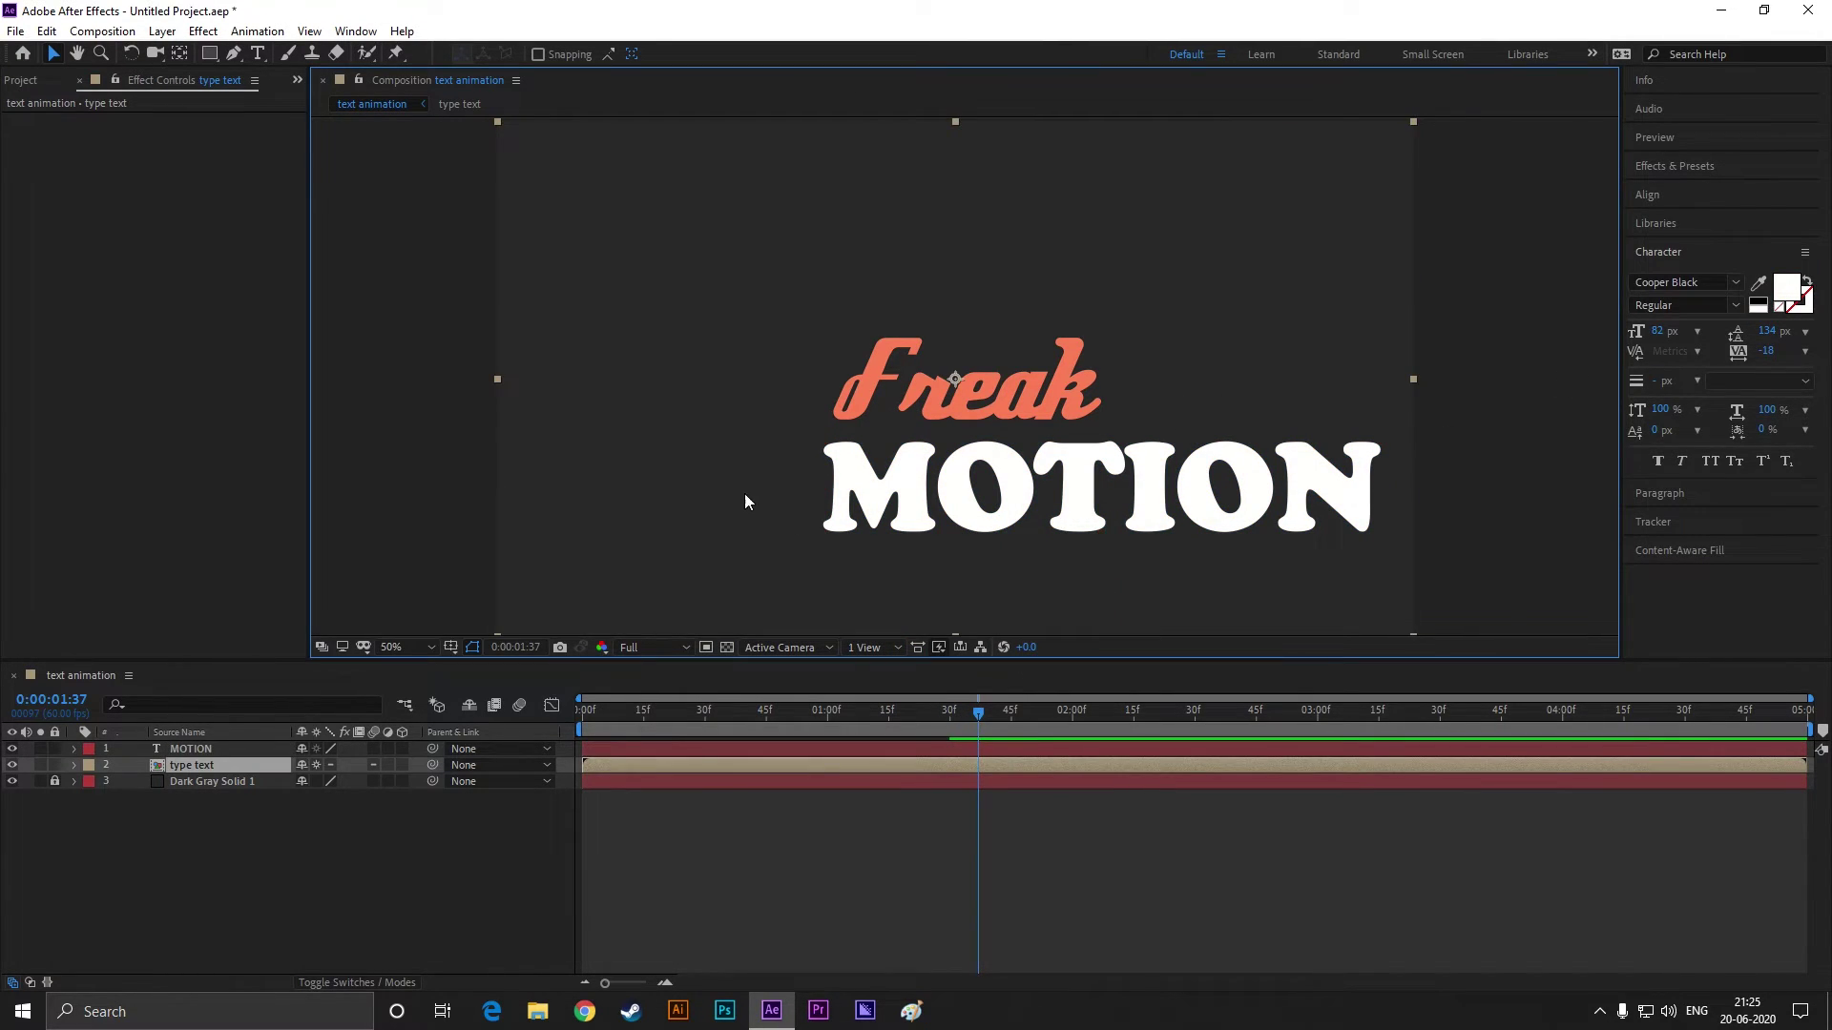
{"action": "key", "text": "comma"}
{"action": "left_click", "coordinate": [1248, 500]}
{"action": "left_click", "coordinate": [945, 377]}
{"action": "left_click_drag", "start_coordinate": [946, 380], "coordinate": [927, 371]}
{"action": "mouse_move", "coordinate": [1024, 427]}
{"action": "left_mouse_down"}
{"action": "mouse_move", "coordinate": [992, 416]}
{"action": "mouse_move", "coordinate": [1019, 431]}
{"action": "left_mouse_up"}
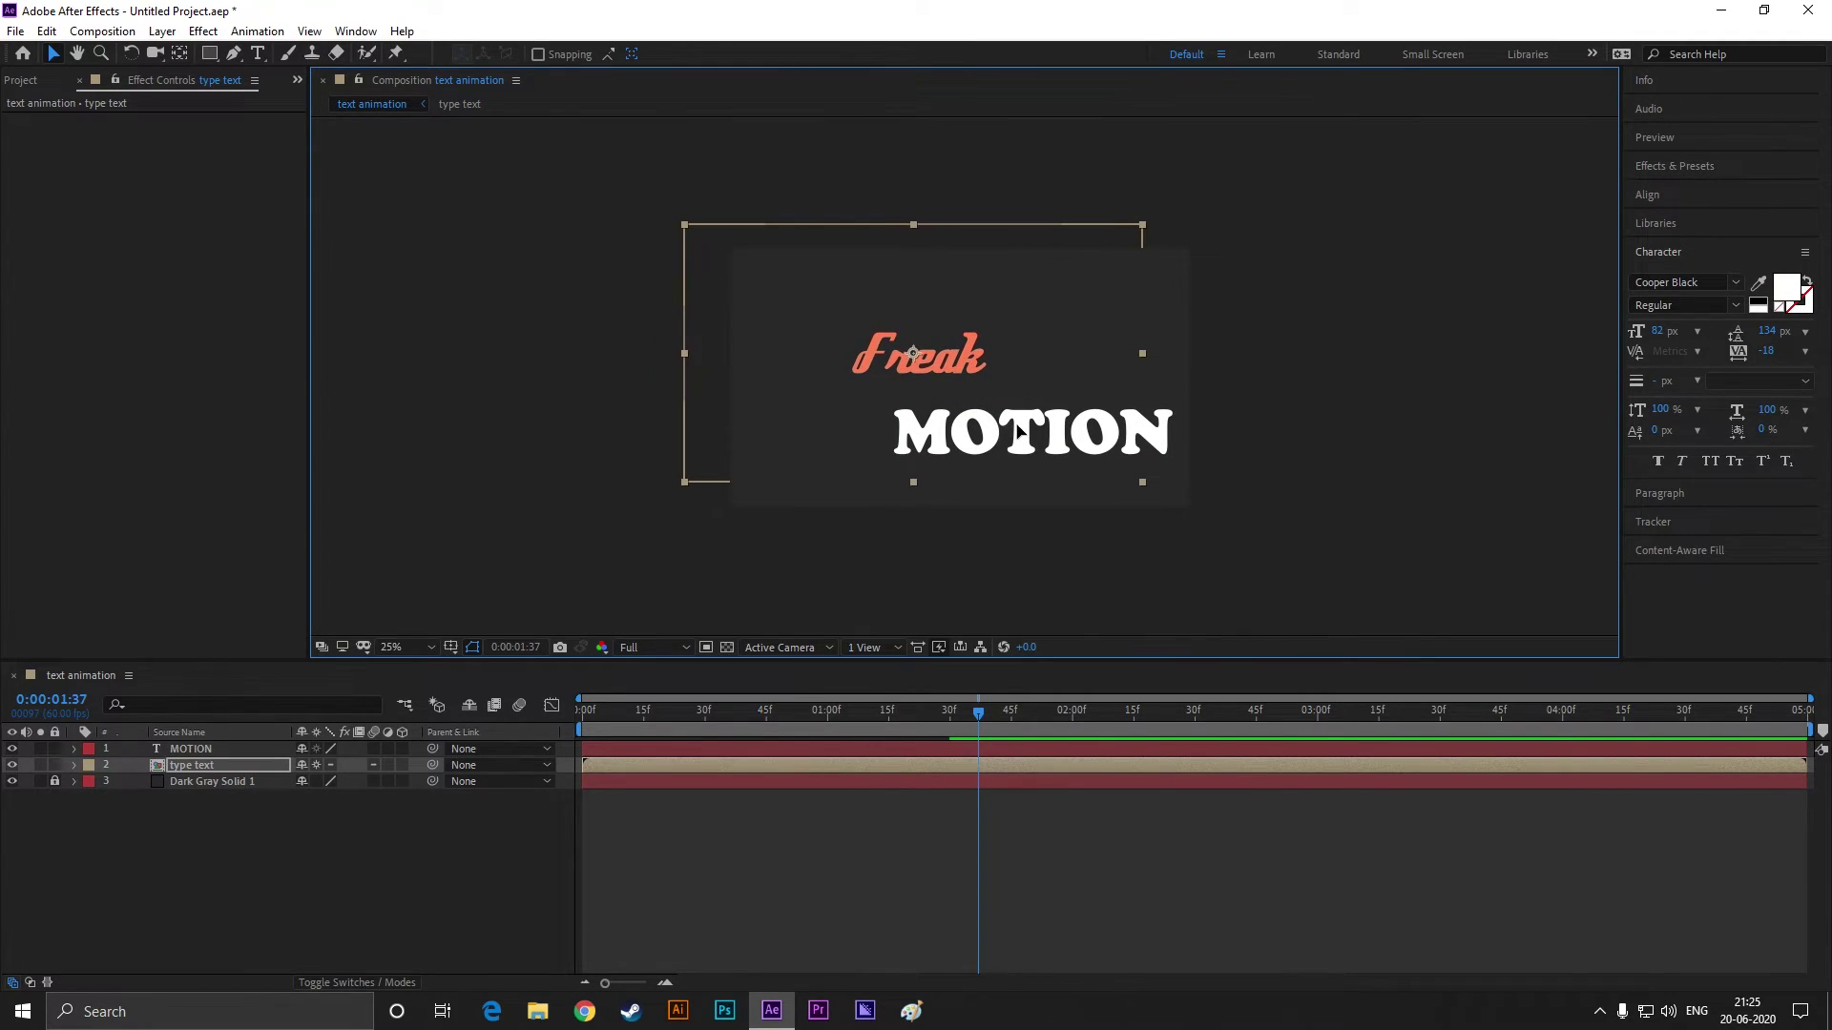
{"action": "left_click", "coordinate": [54, 765]}
Step: Place MOTION directly beneath Freak with their left edges aligned, and scale it down slightly
{"action": "left_click_drag", "start_coordinate": [1046, 436], "coordinate": [1007, 412]}
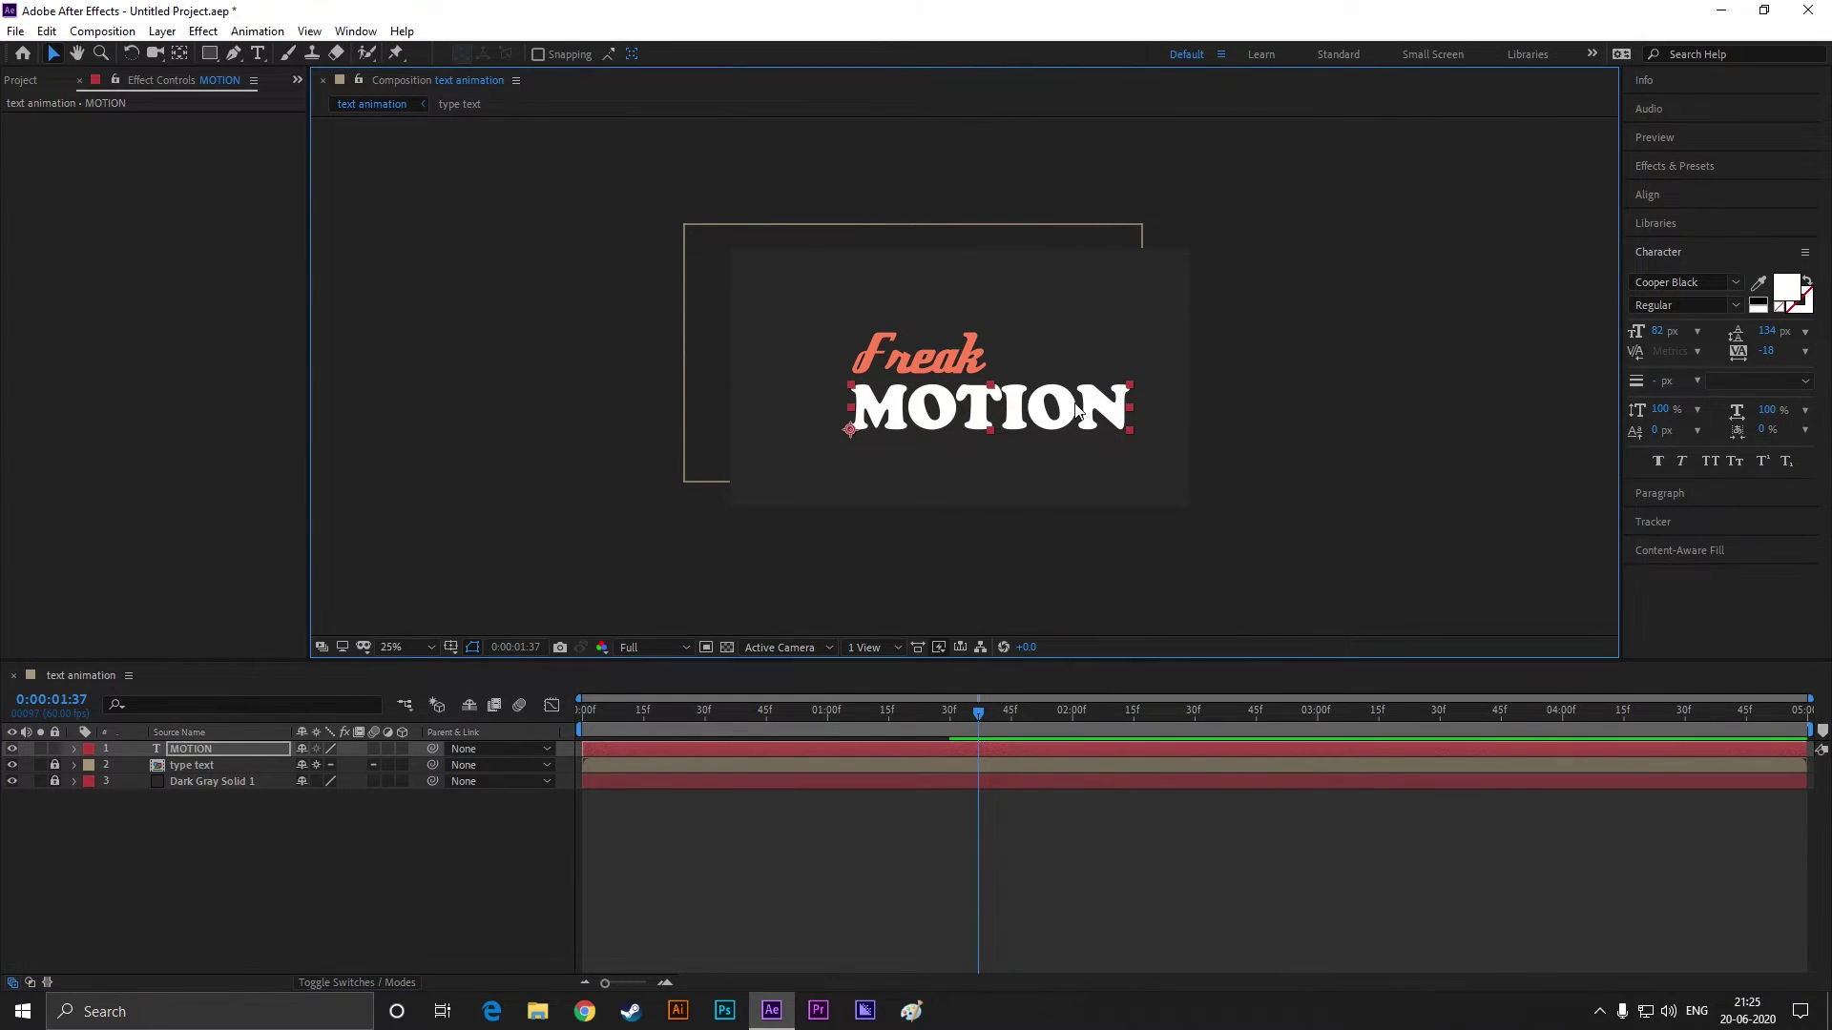
{"action": "scroll", "coordinate": [1050, 391], "scroll_direction": "up", "scroll_amount": 2}
{"action": "left_click_drag", "start_coordinate": [1193, 383], "coordinate": [1168, 387]}
{"action": "mouse_move", "coordinate": [1065, 444]}
{"action": "left_mouse_down"}
{"action": "mouse_move", "coordinate": [1059, 421]}
{"action": "mouse_move", "coordinate": [1034, 438]}
{"action": "left_mouse_up"}
{"action": "left_click", "coordinate": [821, 524]}
{"action": "left_click_drag", "start_coordinate": [876, 413], "coordinate": [875, 415]}
{"action": "left_click", "coordinate": [923, 513]}
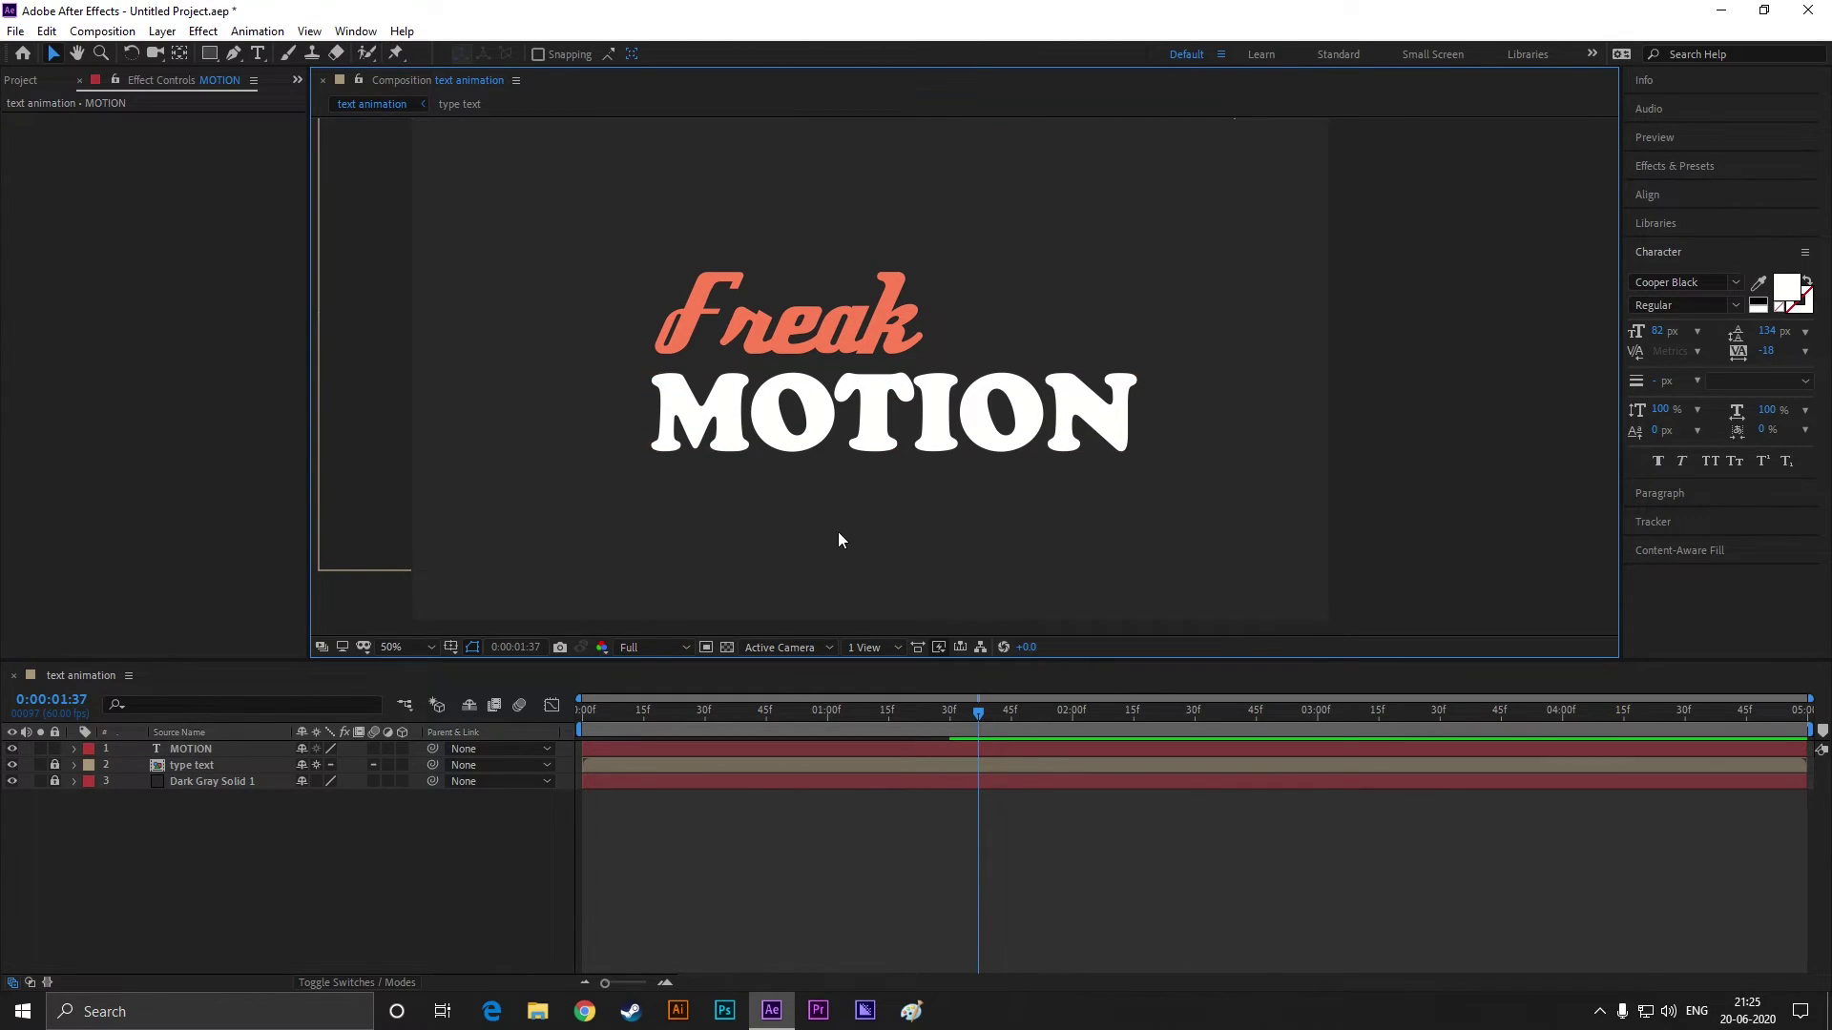
{"action": "key", "text": "comma"}
{"action": "key", "text": "period"}
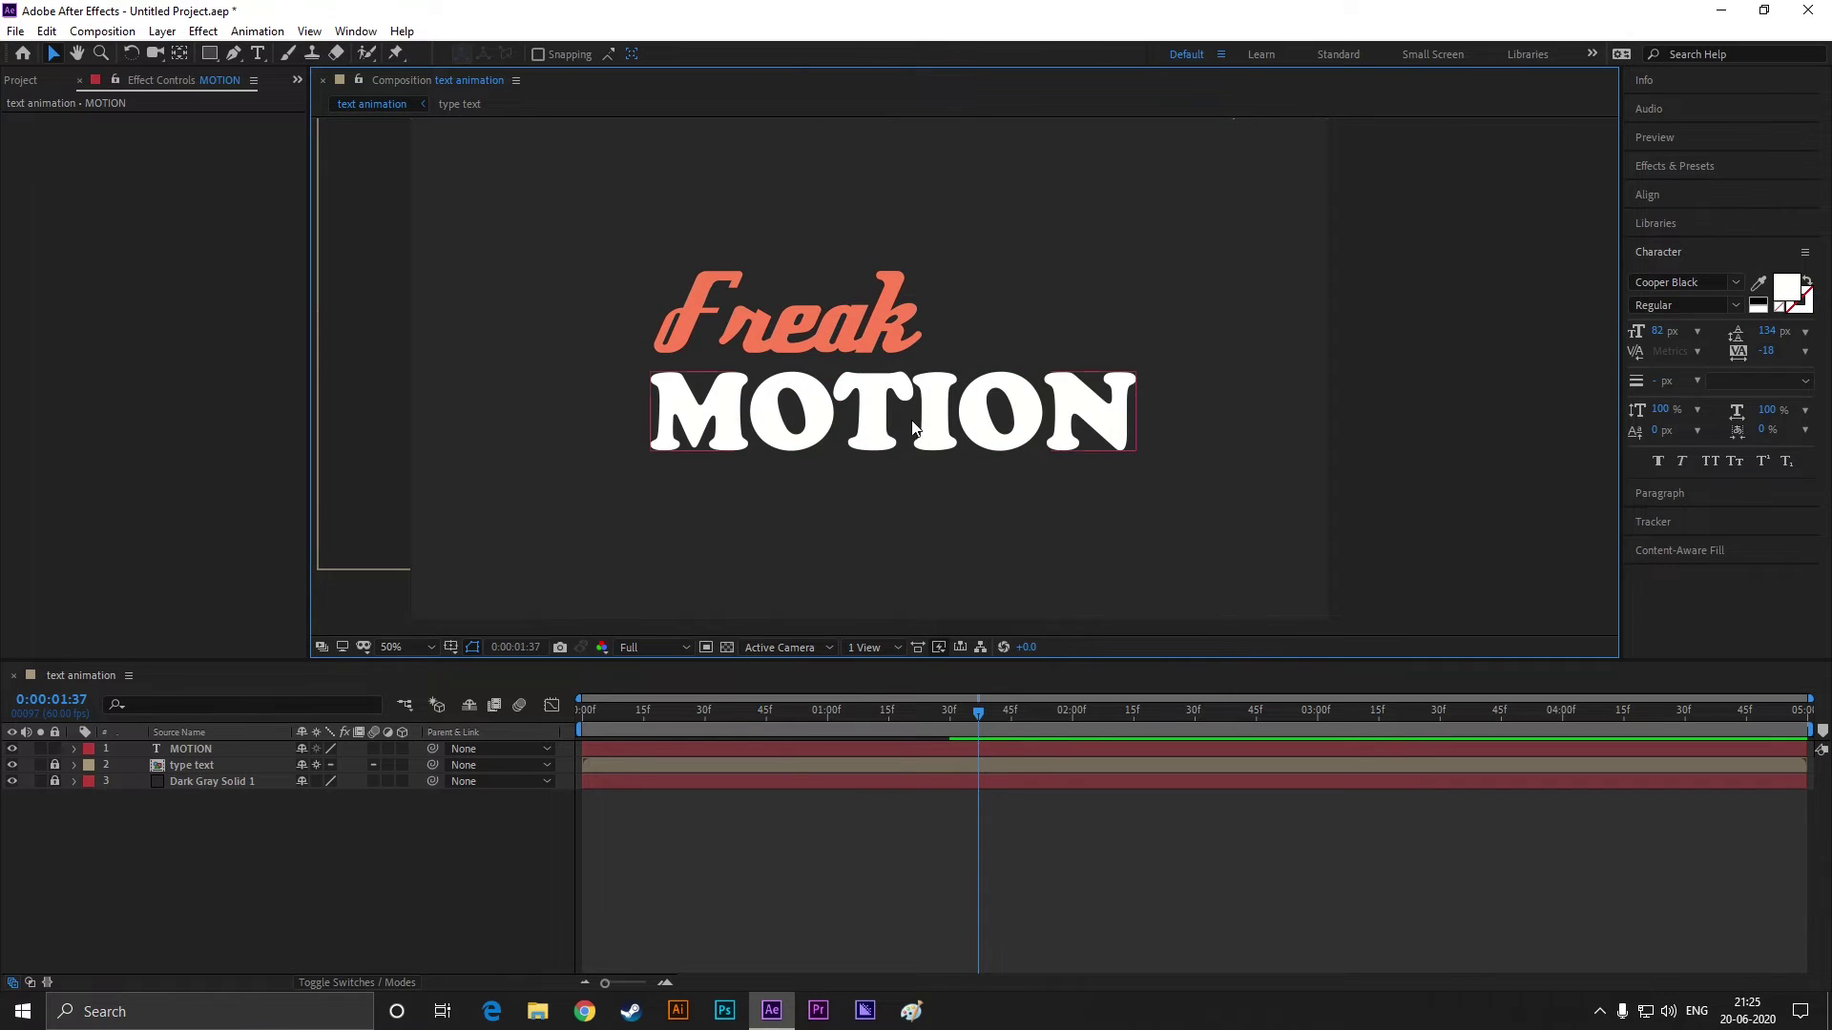
Step: Add a Tracking text animator to the MOTION layer
{"action": "left_click", "coordinate": [969, 398]}
{"action": "left_click", "coordinate": [76, 750]}
{"action": "left_click", "coordinate": [415, 766]}
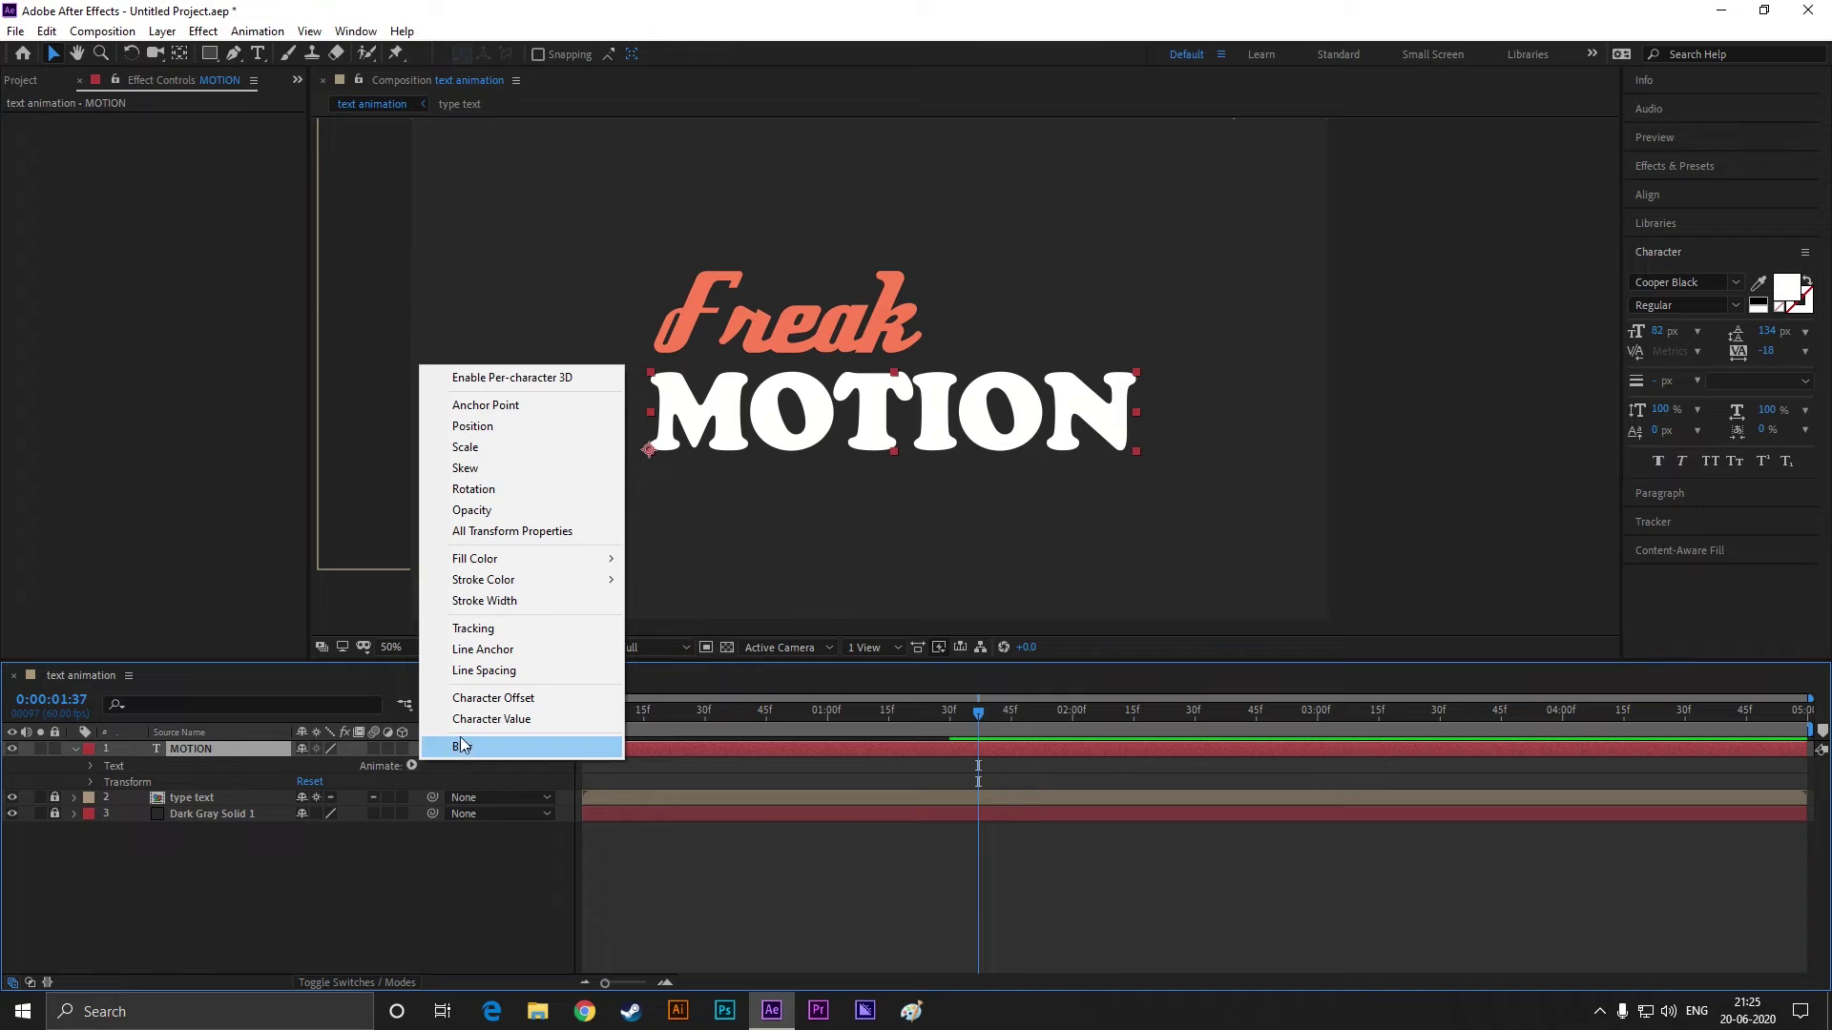
{"action": "left_click", "coordinate": [489, 633]}
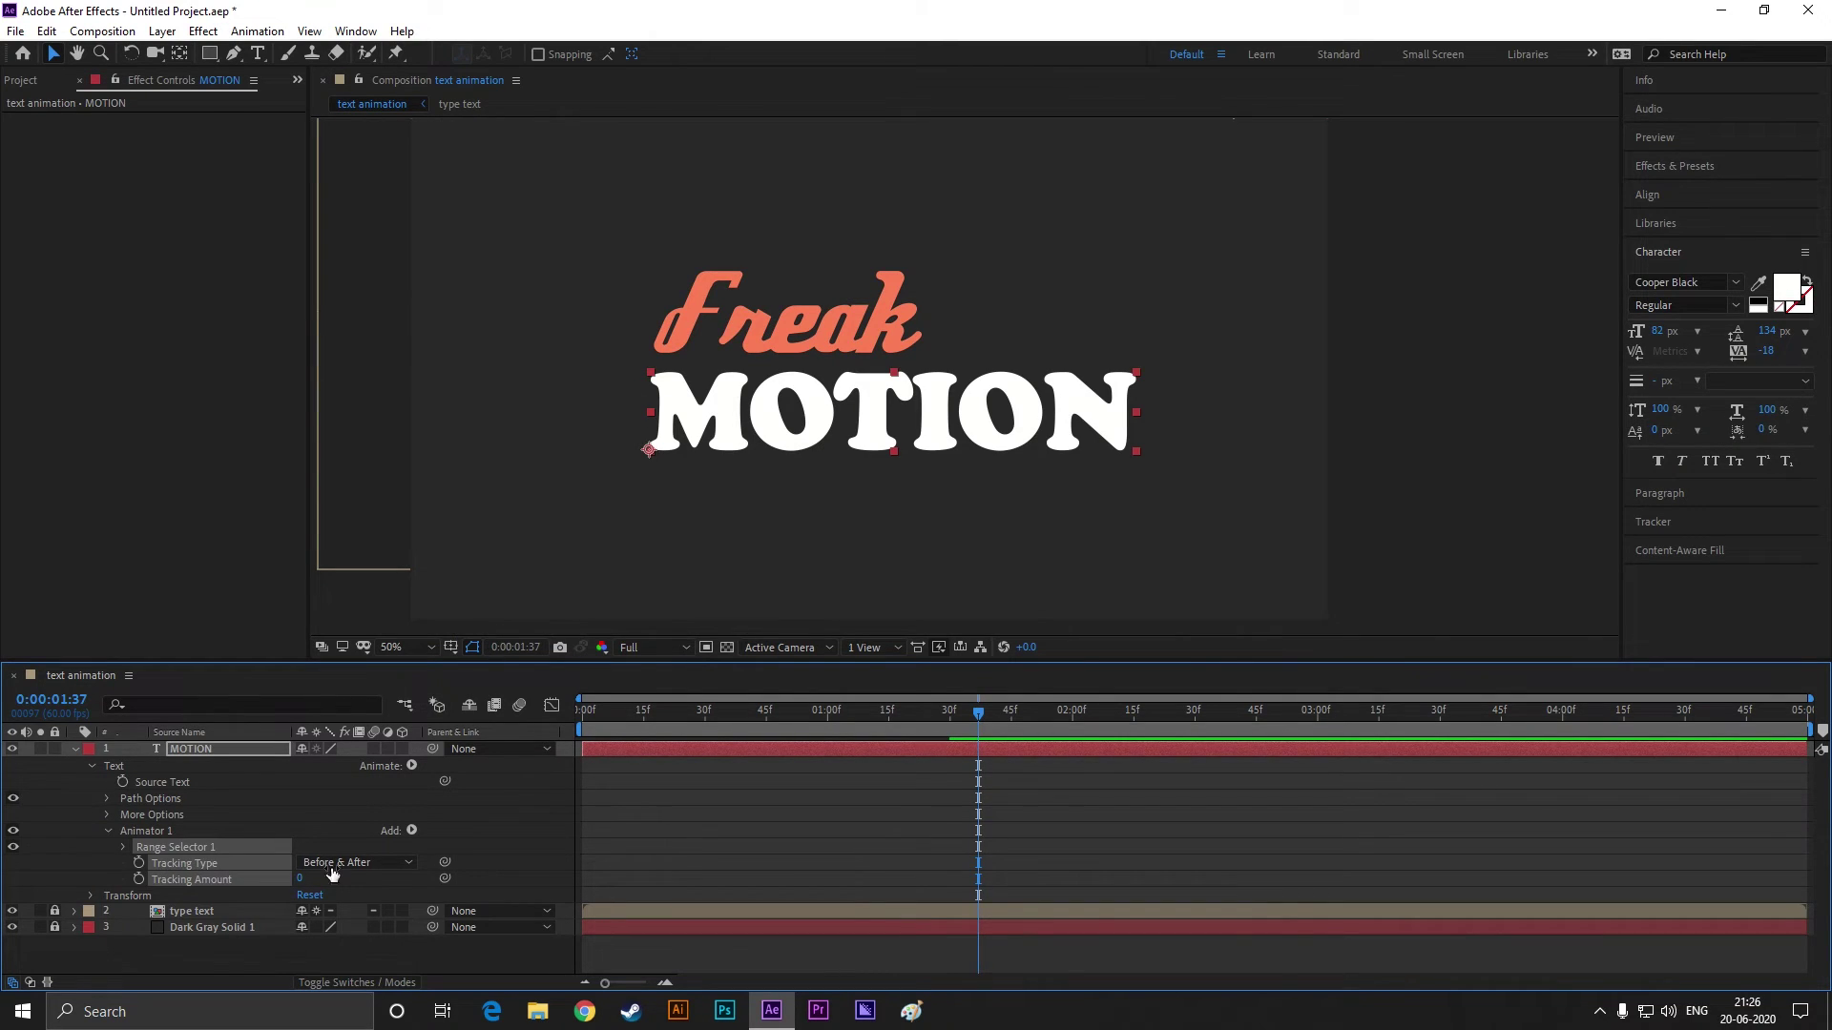
Step: Set the MOTION animator's Tracking Amount to 200
{"action": "left_click", "coordinate": [312, 880]}
{"action": "left_click", "coordinate": [357, 895]}
{"action": "left_click_drag", "start_coordinate": [305, 880], "coordinate": [500, 885]}
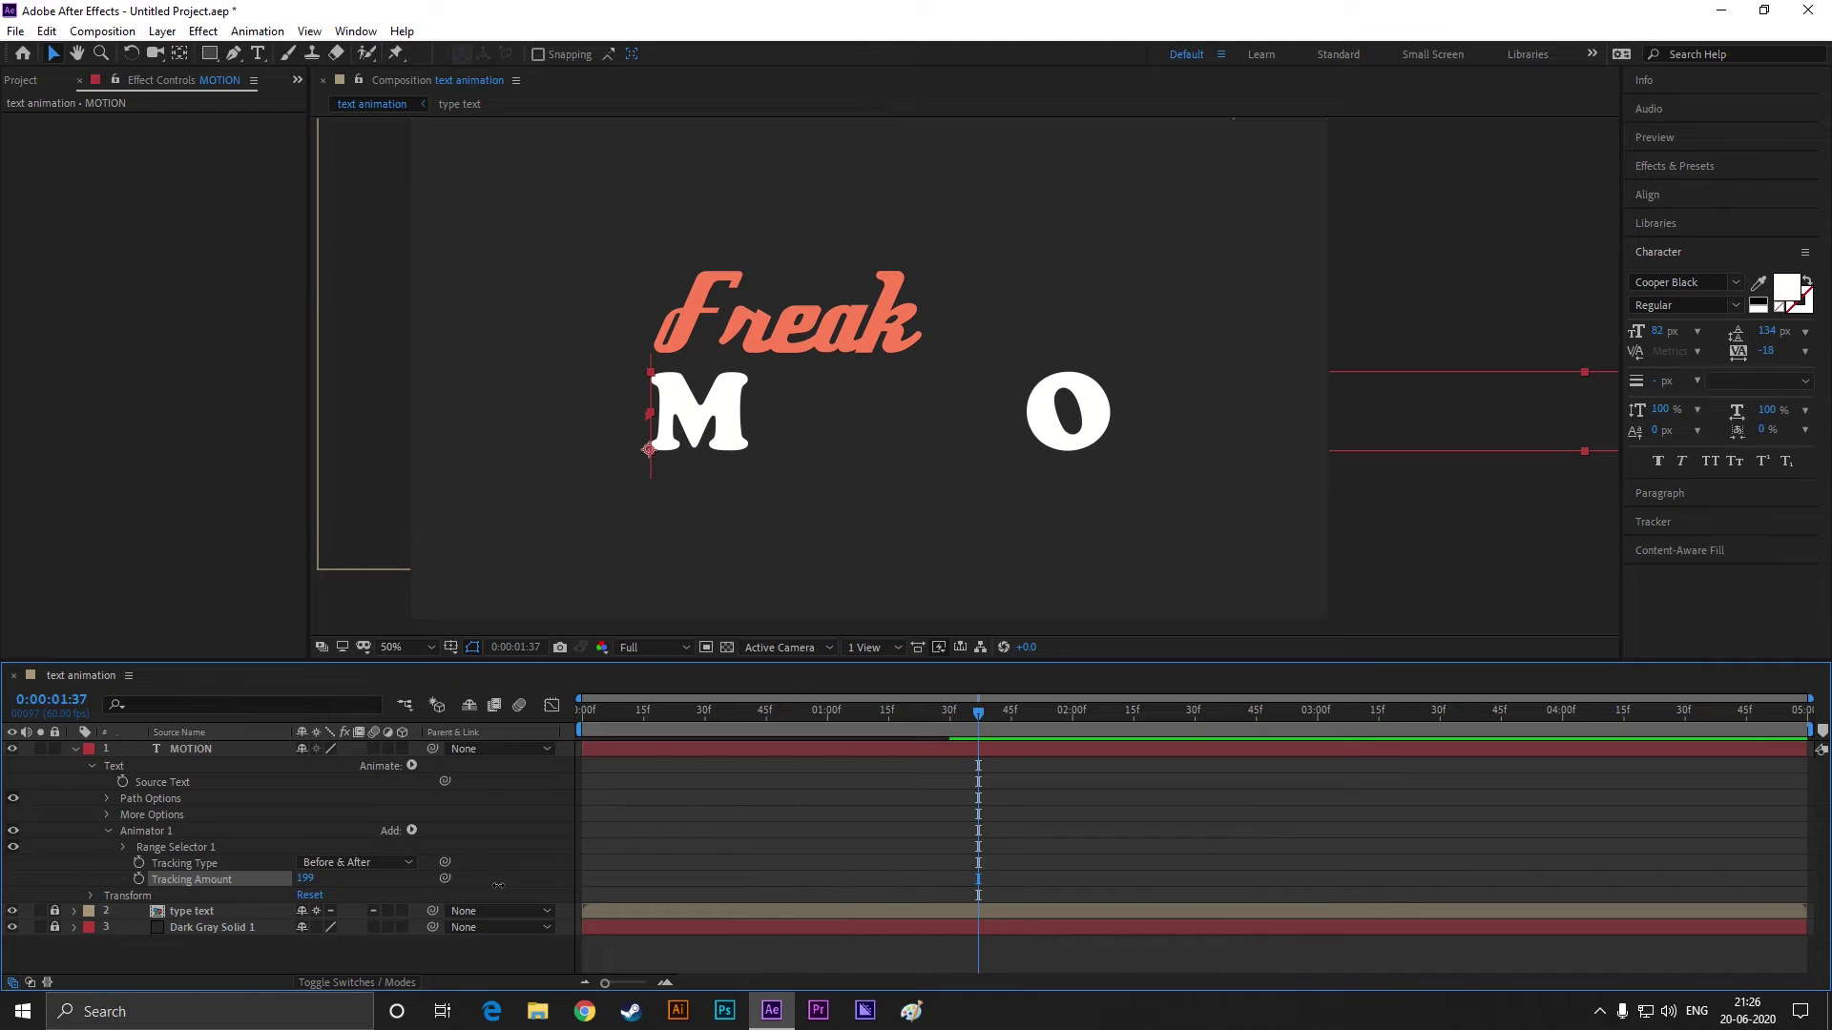
{"action": "left_click", "coordinate": [308, 879]}
{"action": "type", "text": "200"}
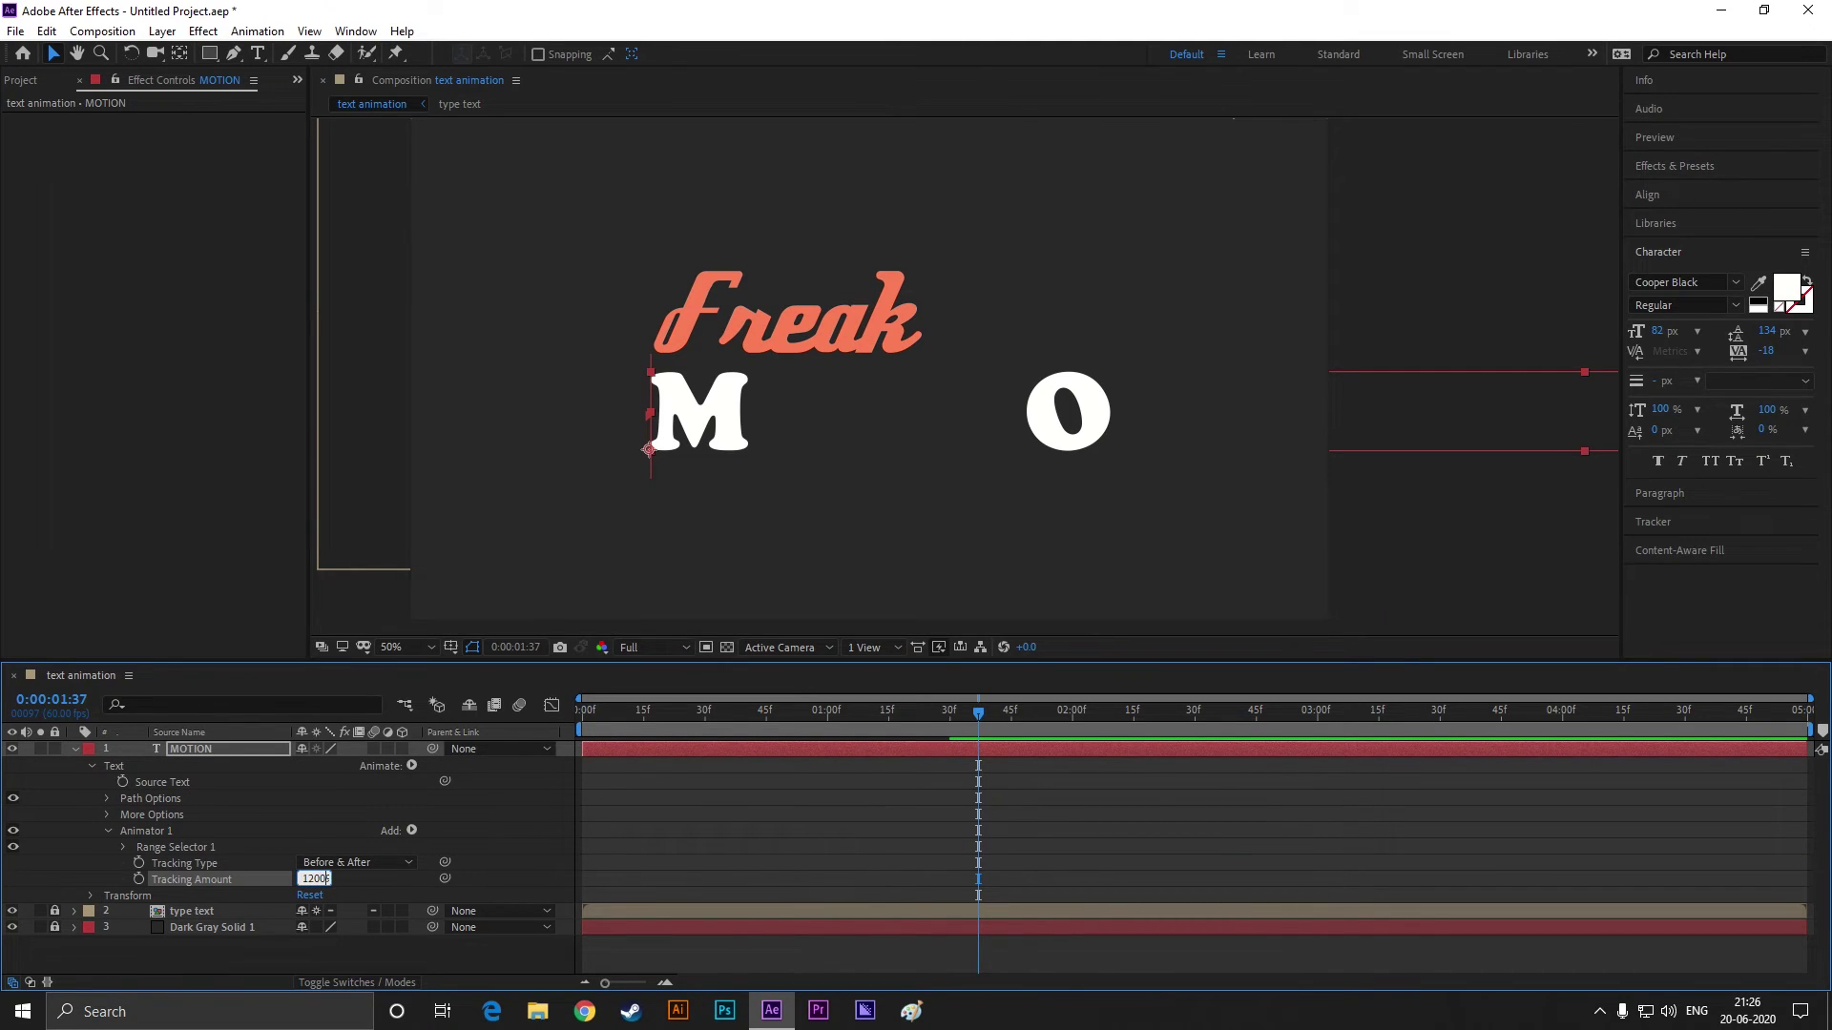
{"action": "key", "text": "BackSpace"}
{"action": "key", "text": "BackSpace"}
{"action": "key", "text": "Return"}
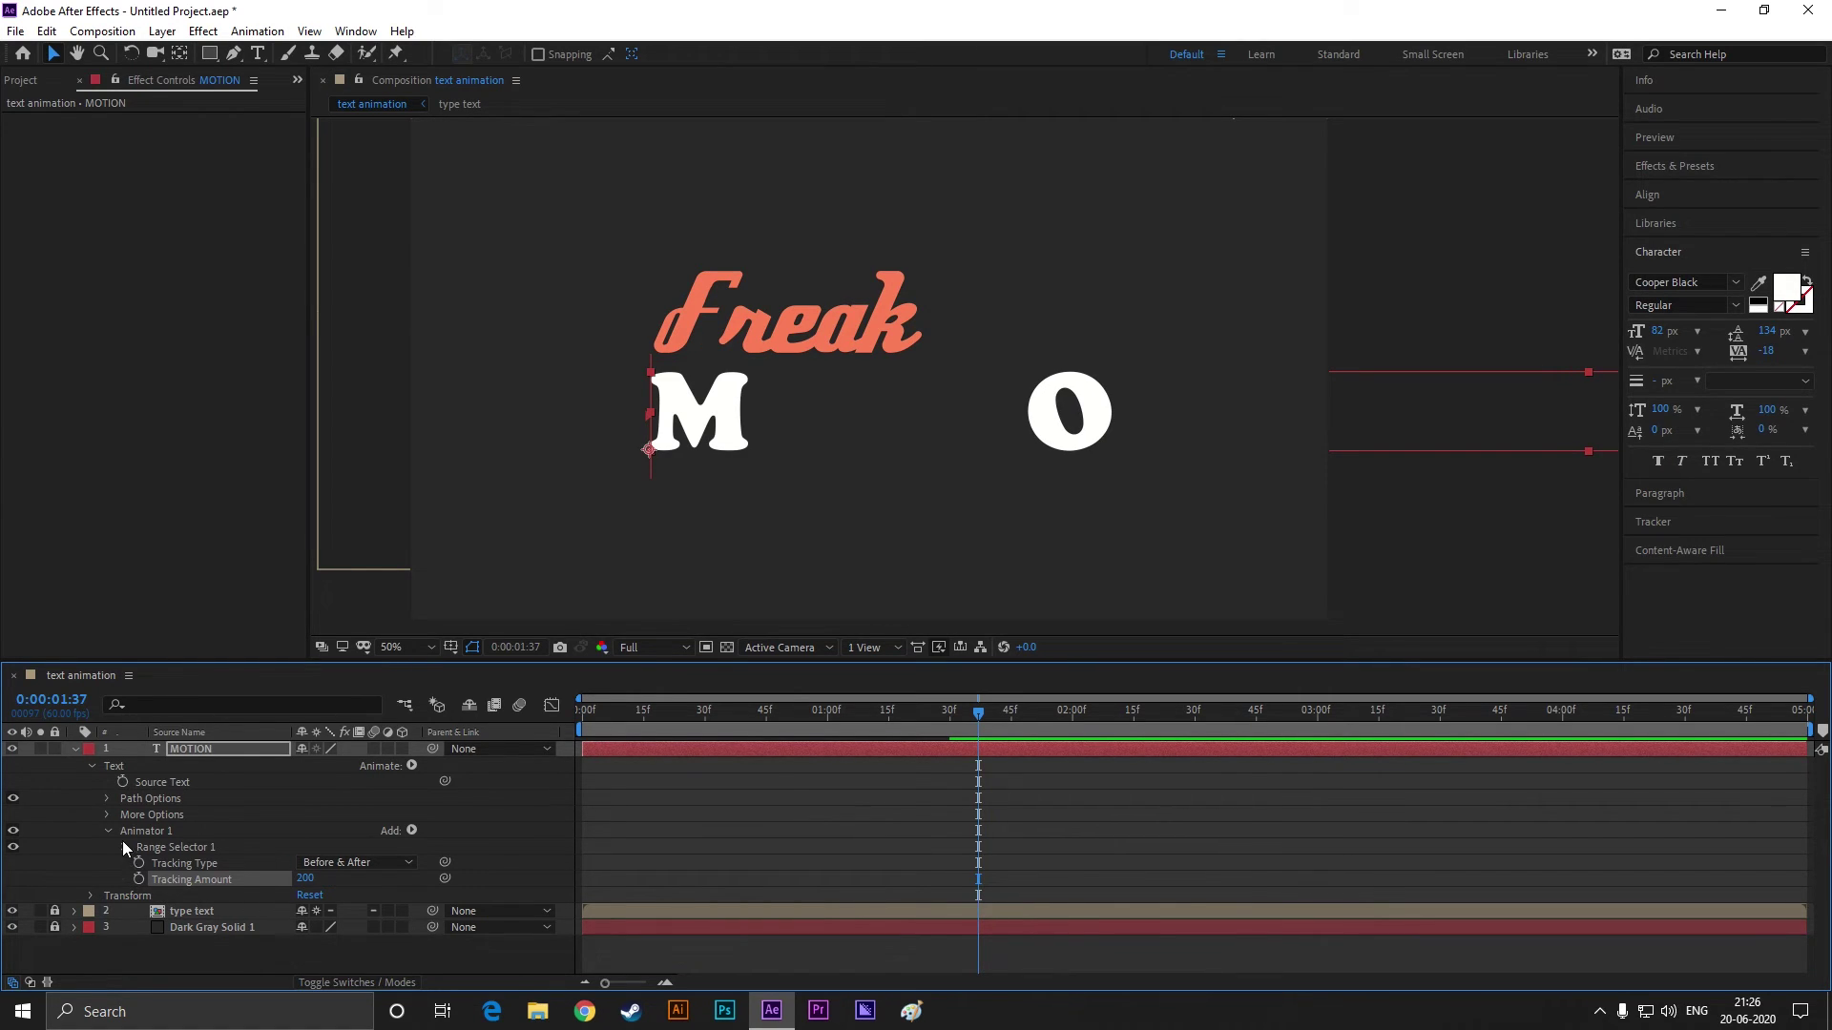
Step: Add an Opacity property to the MOTION layer's text animator and set it to 0%
{"action": "left_click", "coordinate": [123, 848]}
{"action": "left_click", "coordinate": [124, 848]}
{"action": "left_click", "coordinate": [410, 832]}
{"action": "mouse_move", "coordinate": [520, 839]}
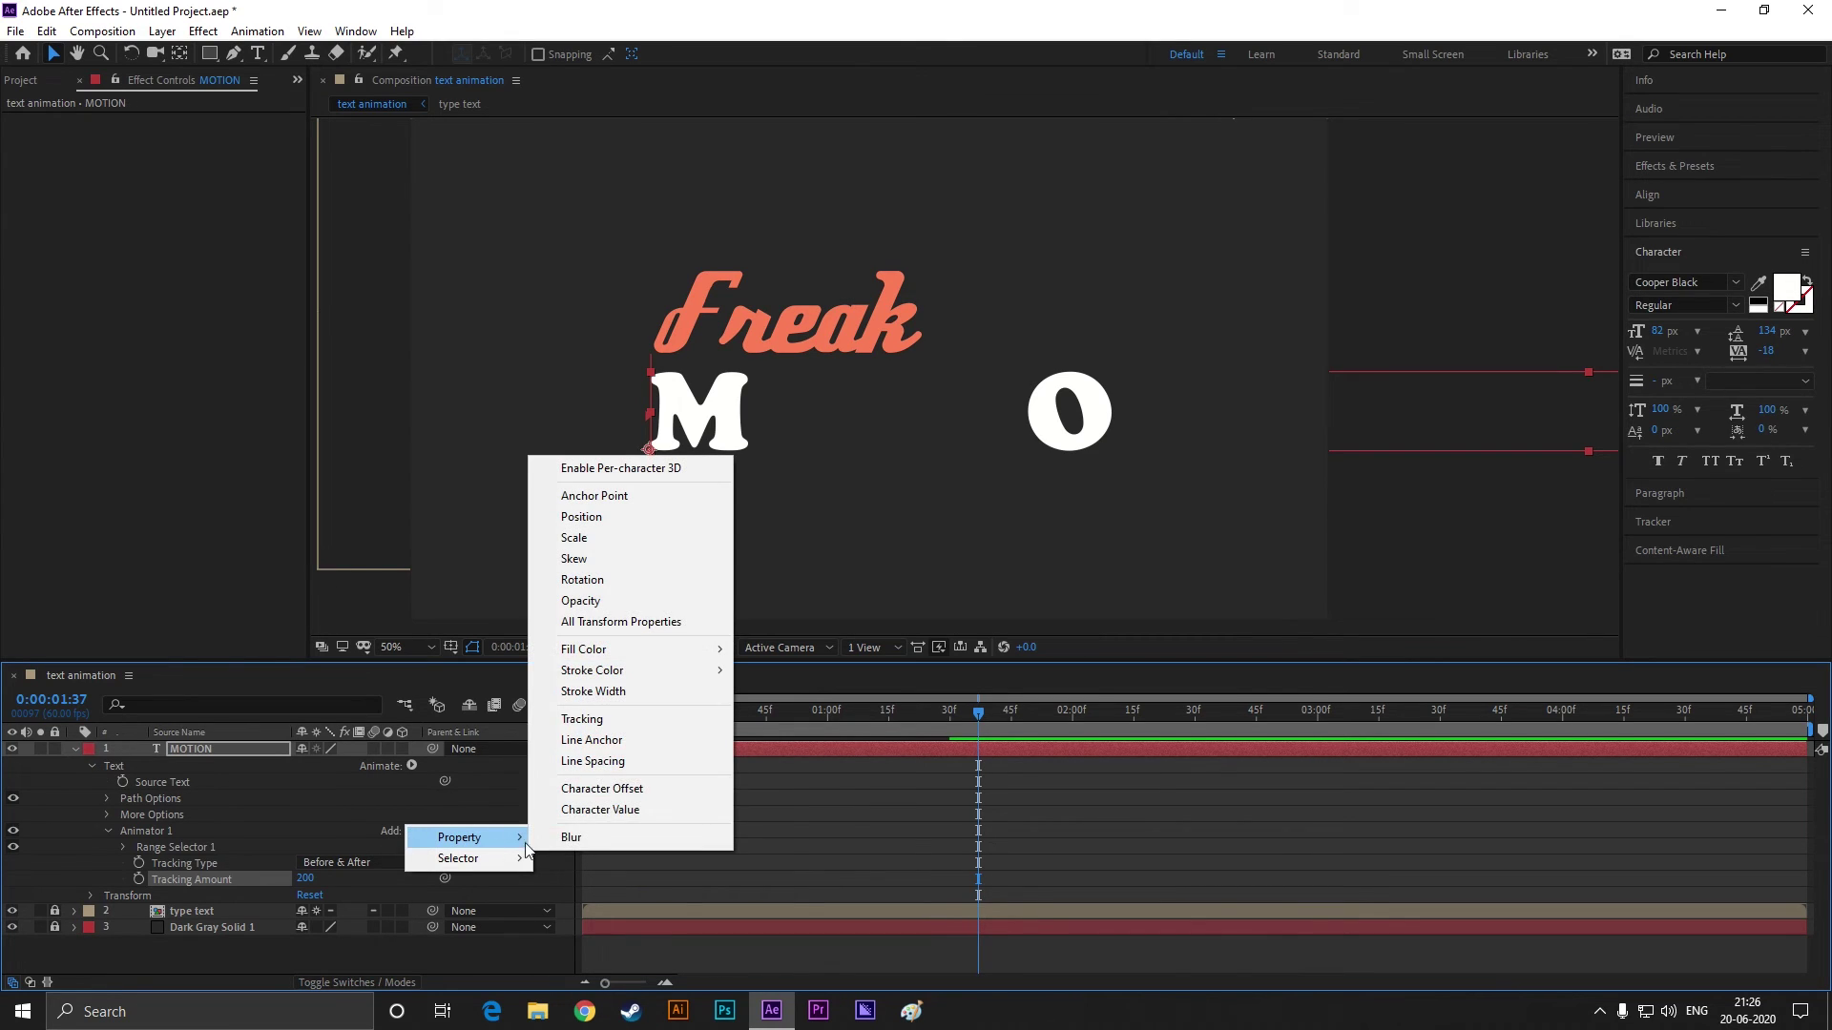
{"action": "left_click", "coordinate": [589, 600]}
{"action": "left_click_drag", "start_coordinate": [310, 864], "coordinate": [208, 883]}
Step: Keyframe the range selector's Start from 0% at 1 second to 100% at 2 seconds, and apply Easy Ease to both keyframes
{"action": "left_click", "coordinate": [122, 849]}
{"action": "left_click_drag", "start_coordinate": [942, 719], "coordinate": [828, 724]}
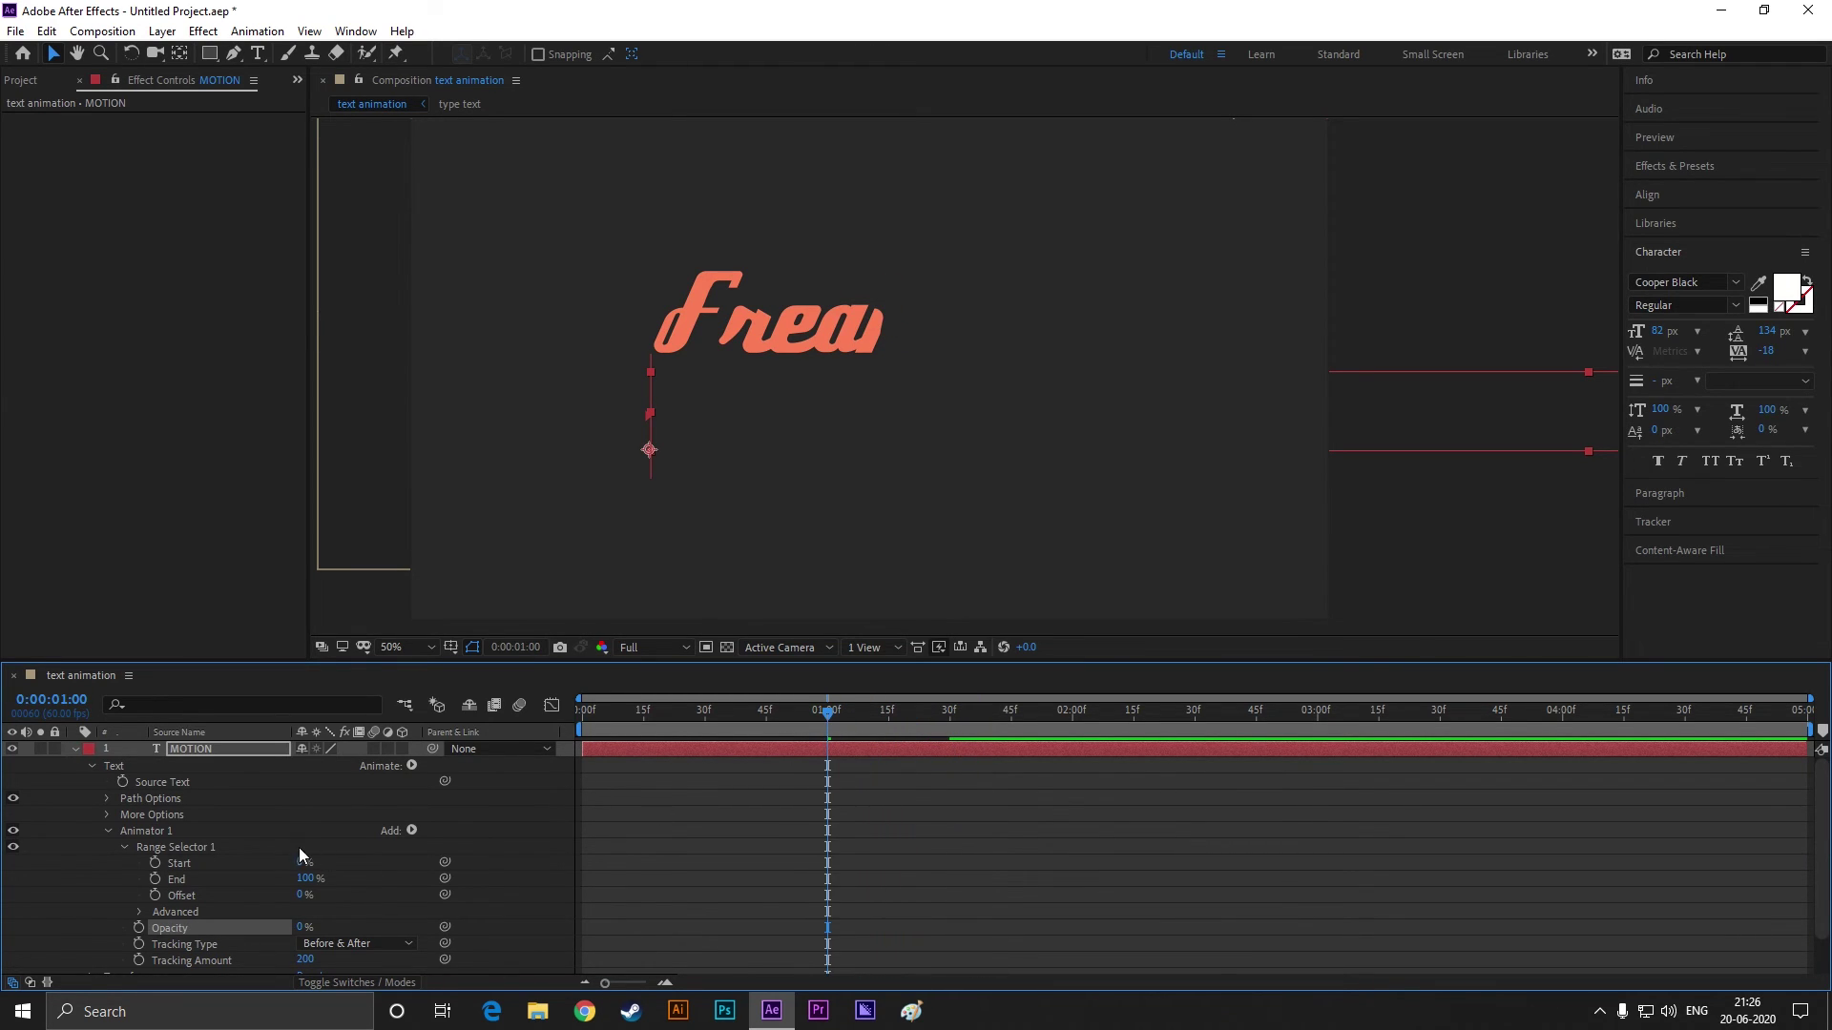
{"action": "left_click", "coordinate": [154, 863]}
{"action": "left_click_drag", "start_coordinate": [828, 715], "coordinate": [1074, 717]}
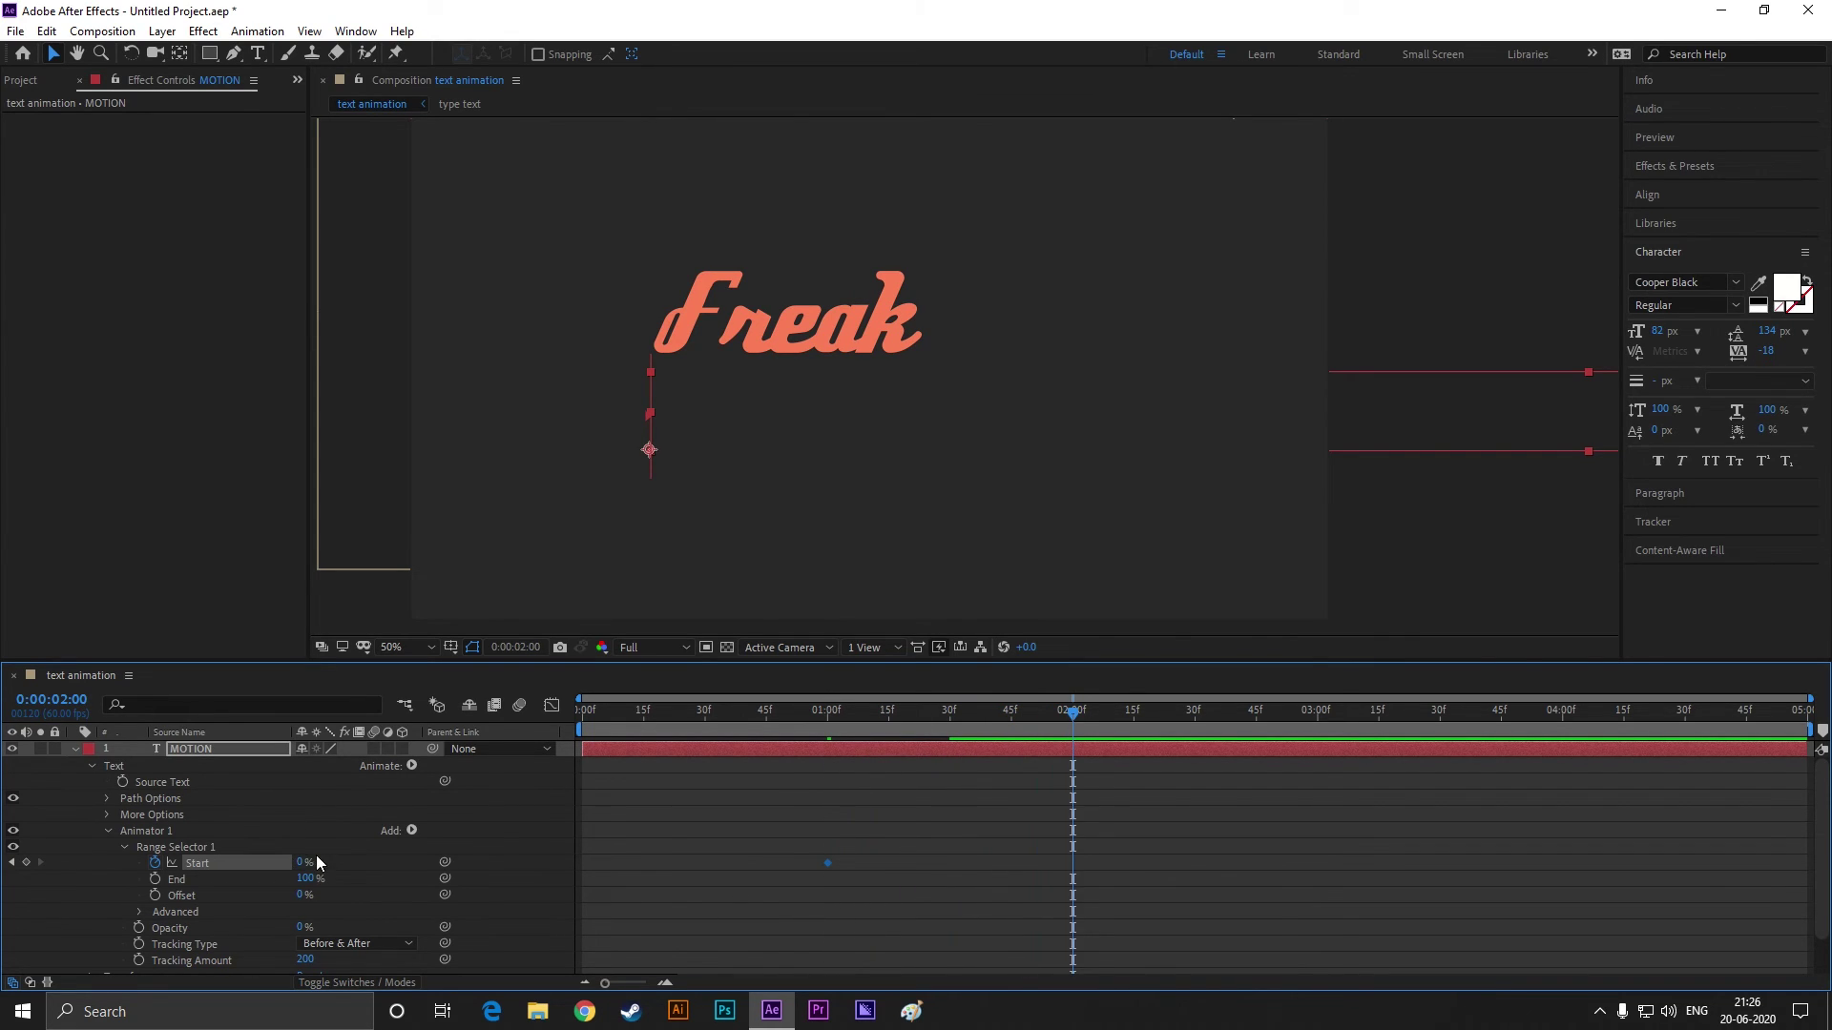
{"action": "left_click_drag", "start_coordinate": [302, 863], "coordinate": [482, 863]}
{"action": "left_click", "coordinate": [988, 807]}
{"action": "left_click_drag", "start_coordinate": [750, 820], "coordinate": [1135, 884]}
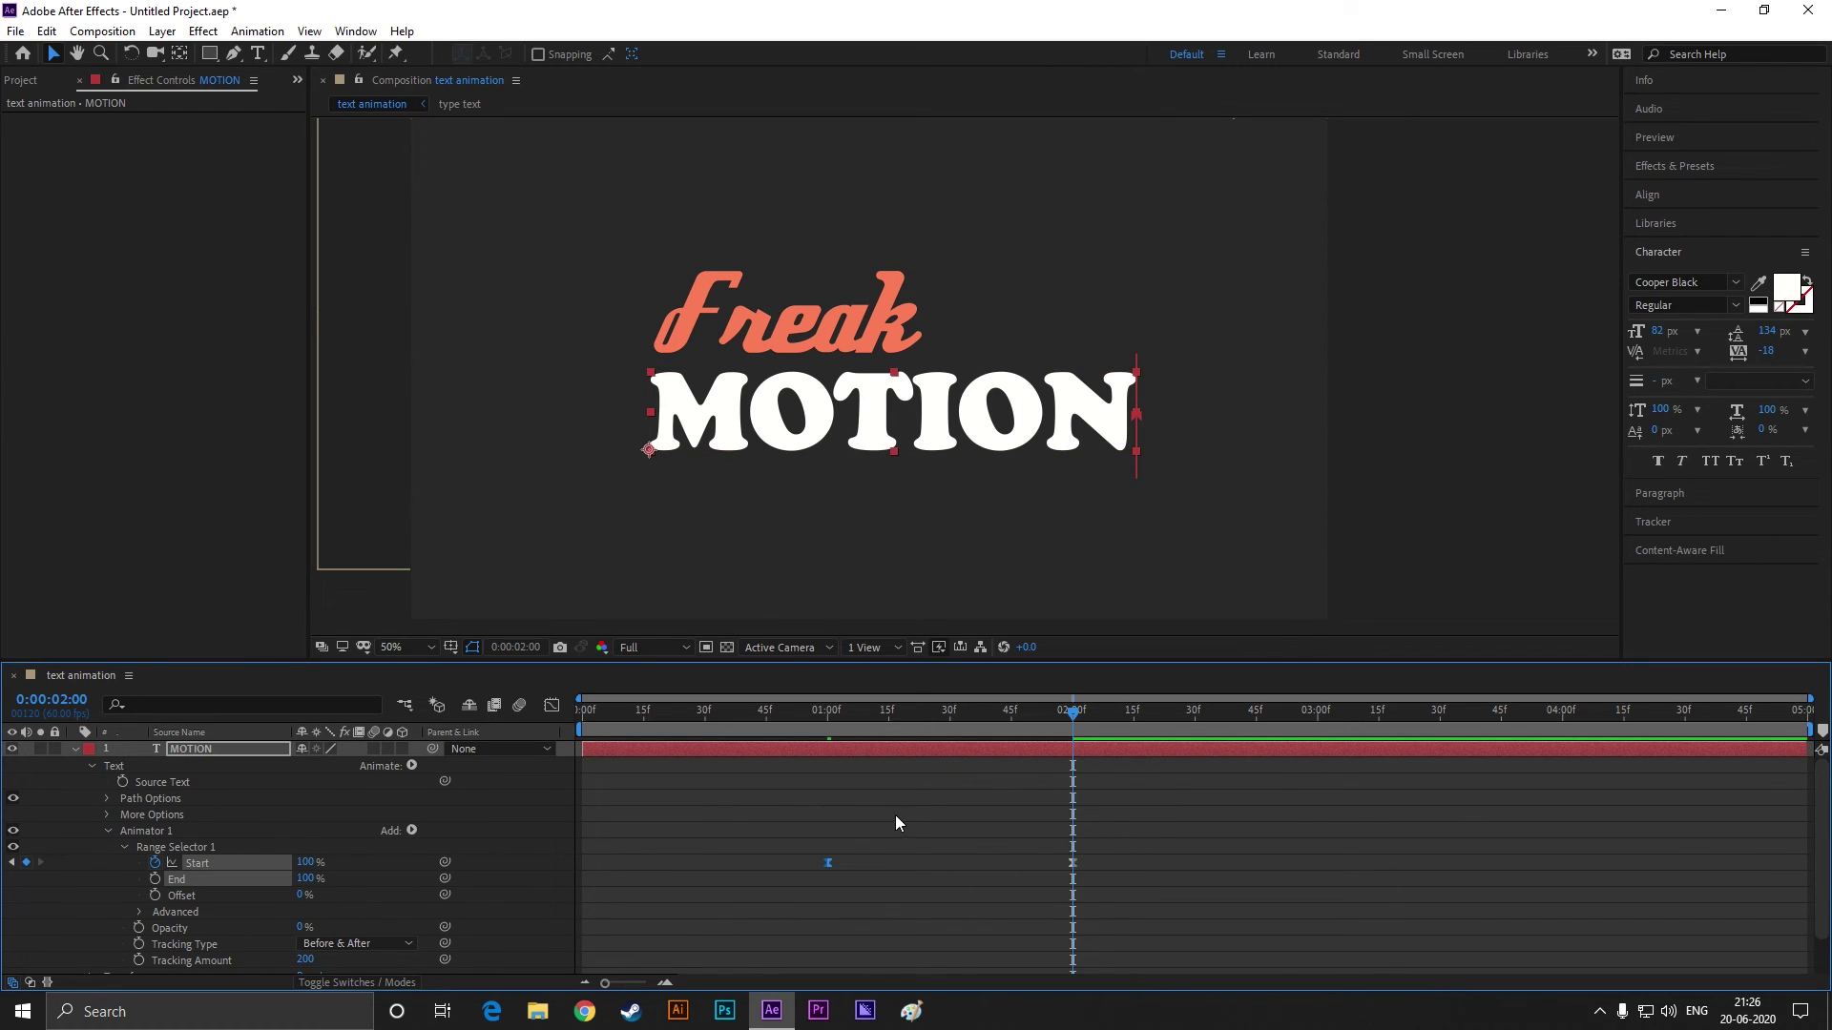
Step: Preview the text animation from the beginning of the composition
{"action": "left_click_drag", "start_coordinate": [1073, 712], "coordinate": [568, 725]}
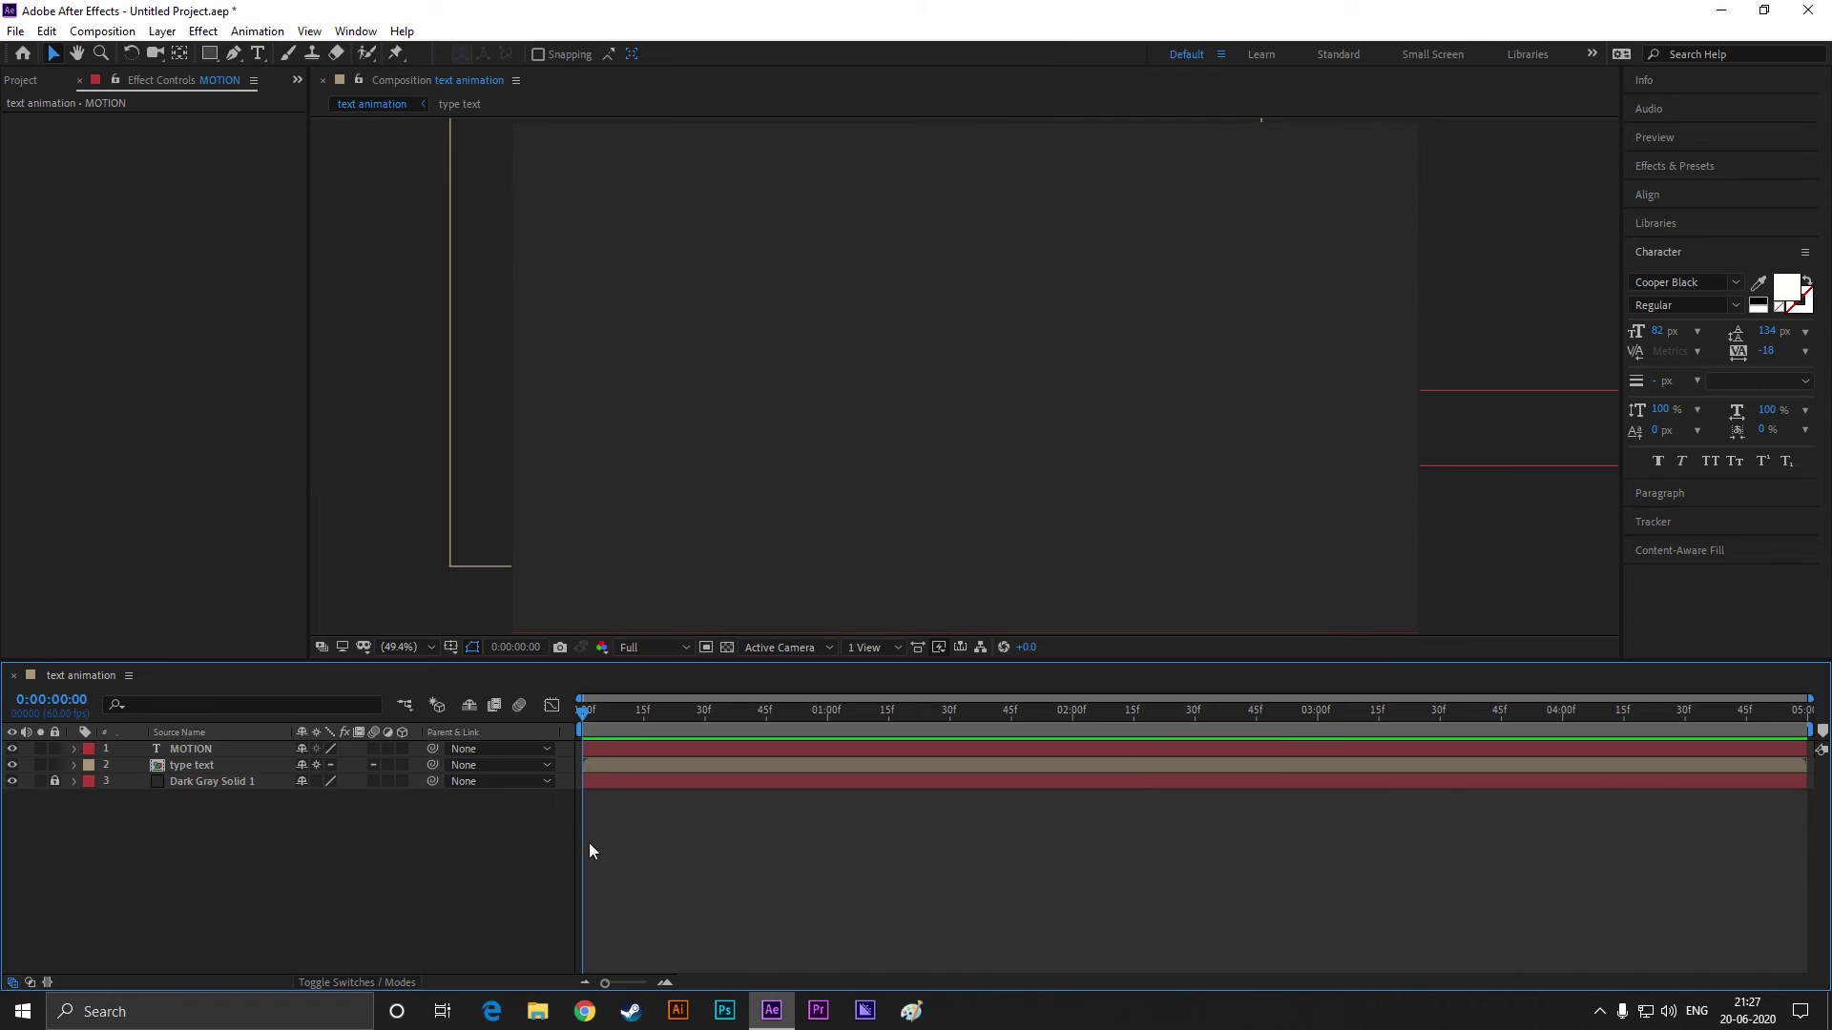
{"action": "key", "text": "space"}
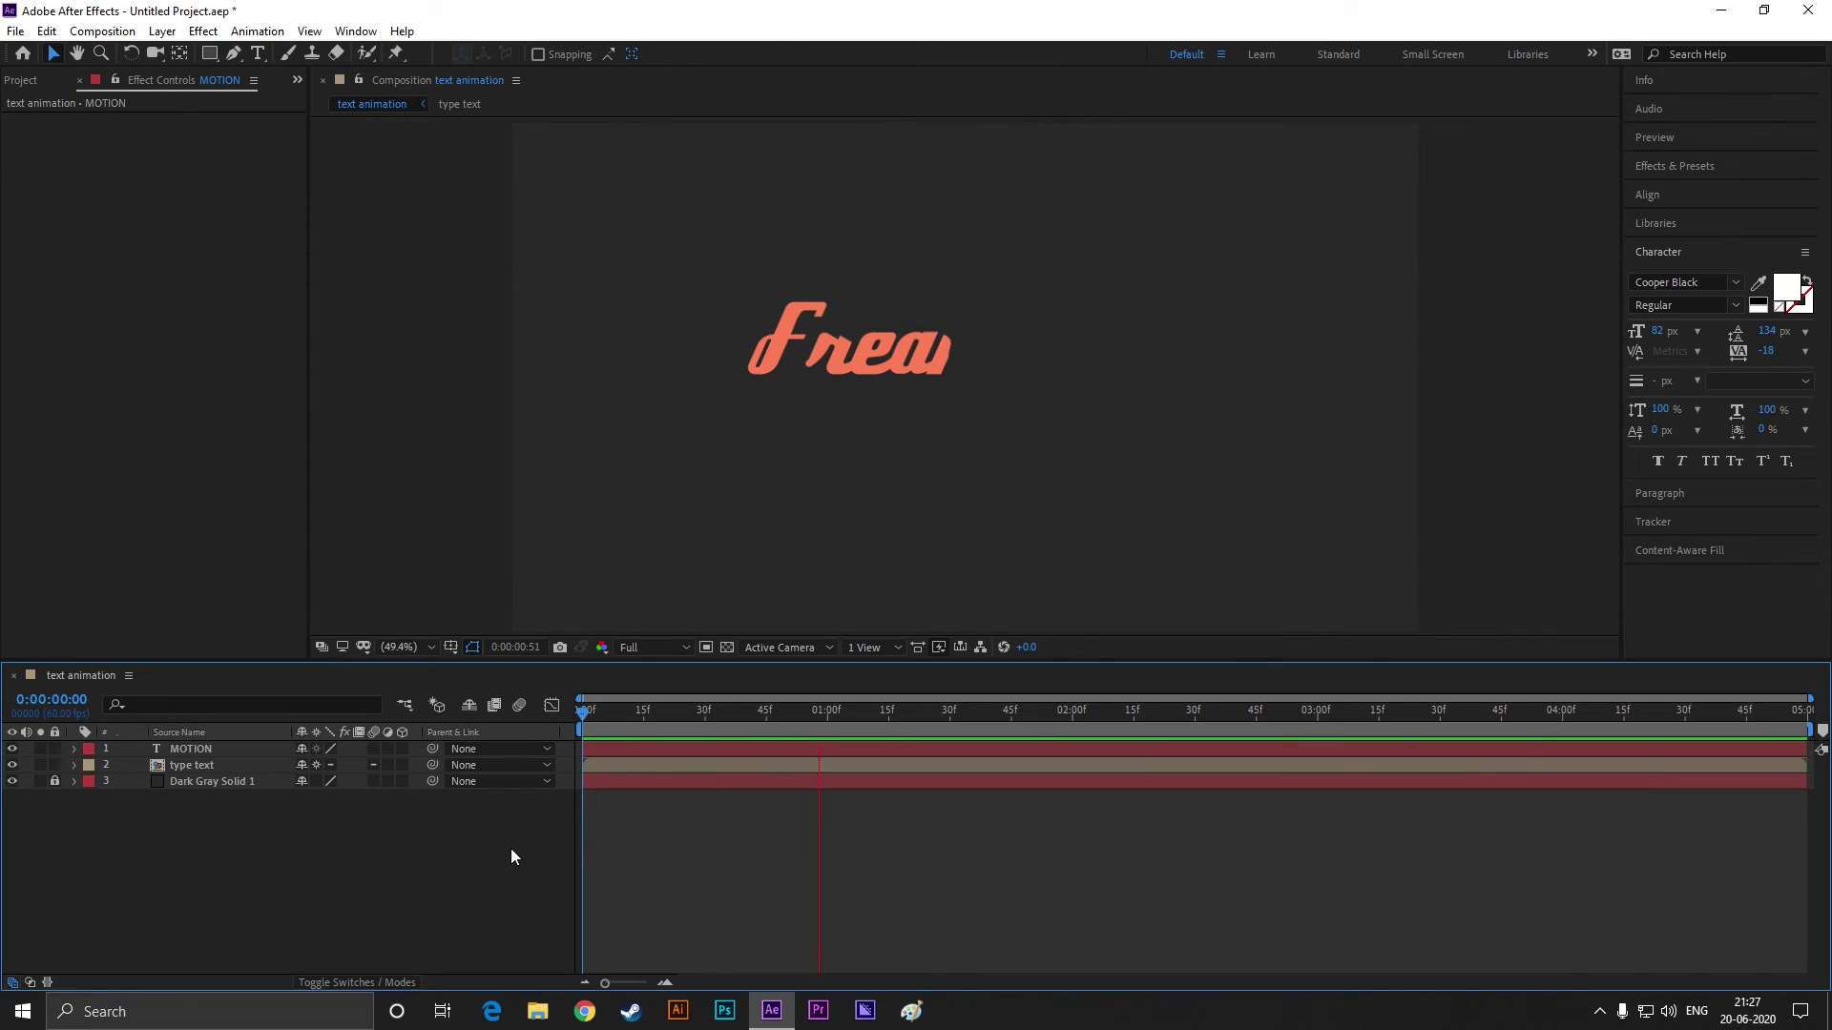
{"action": "key", "text": "space"}
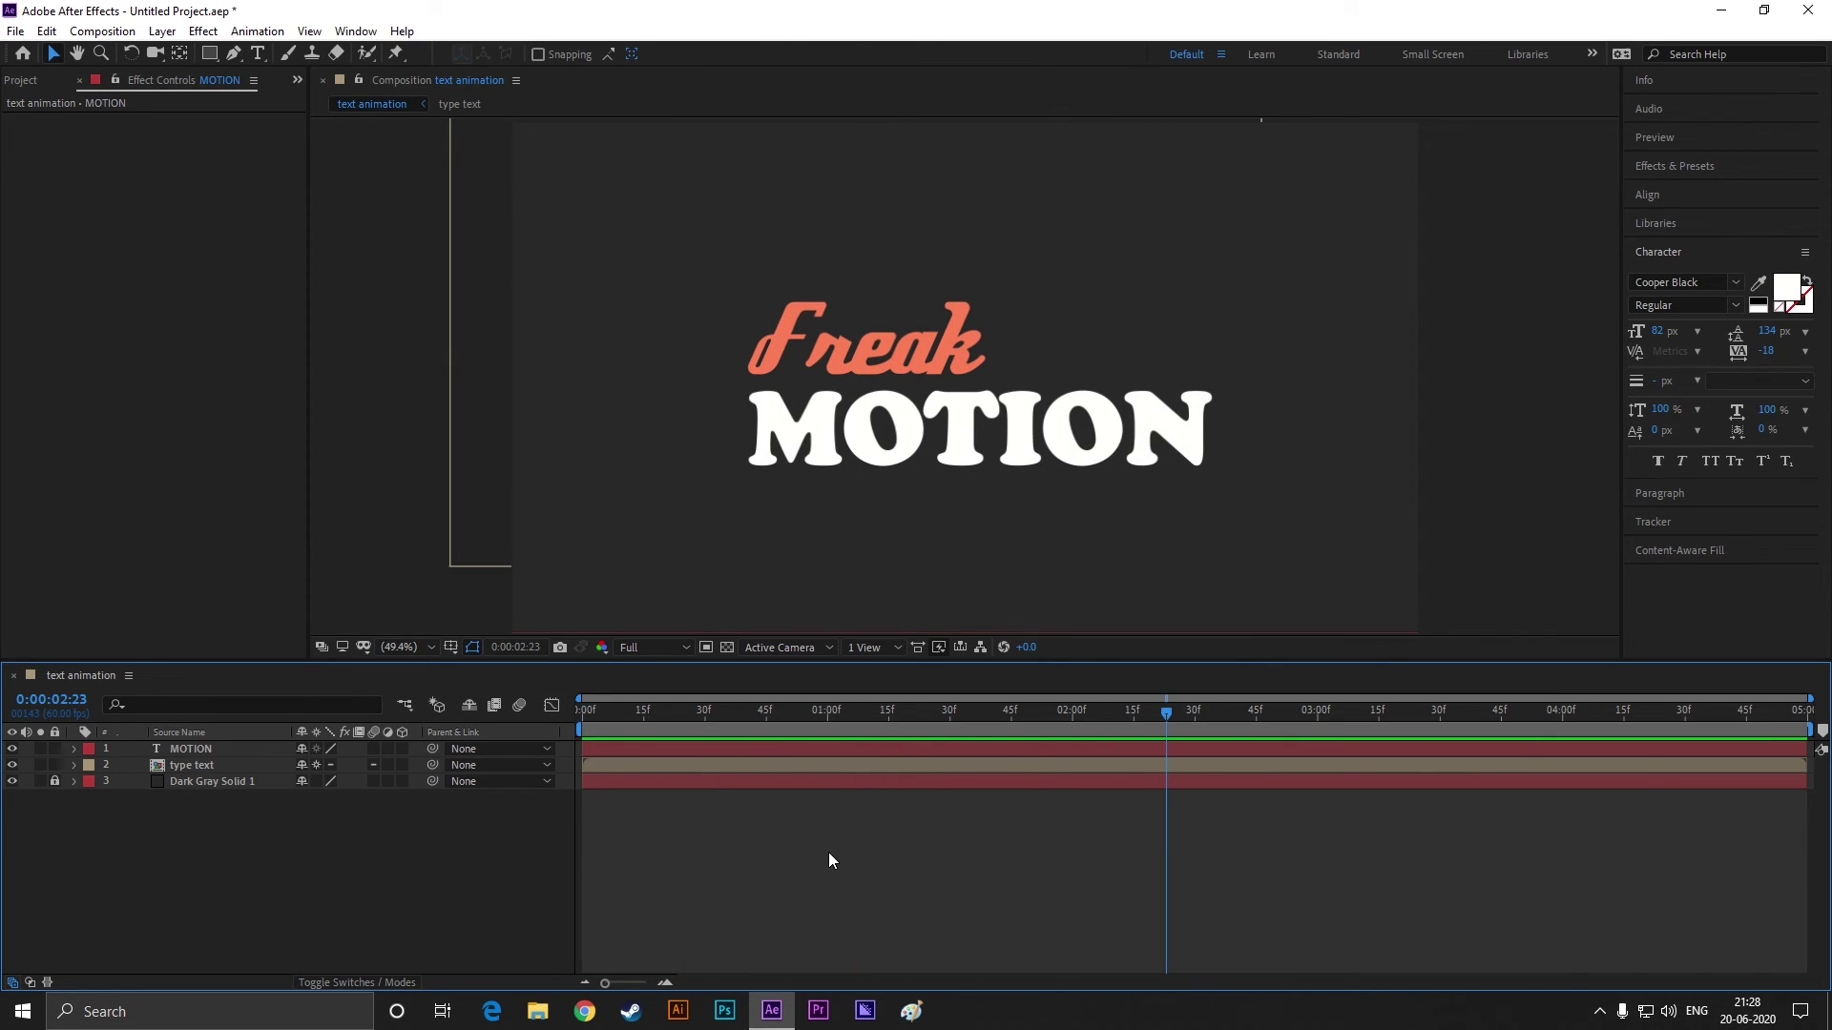